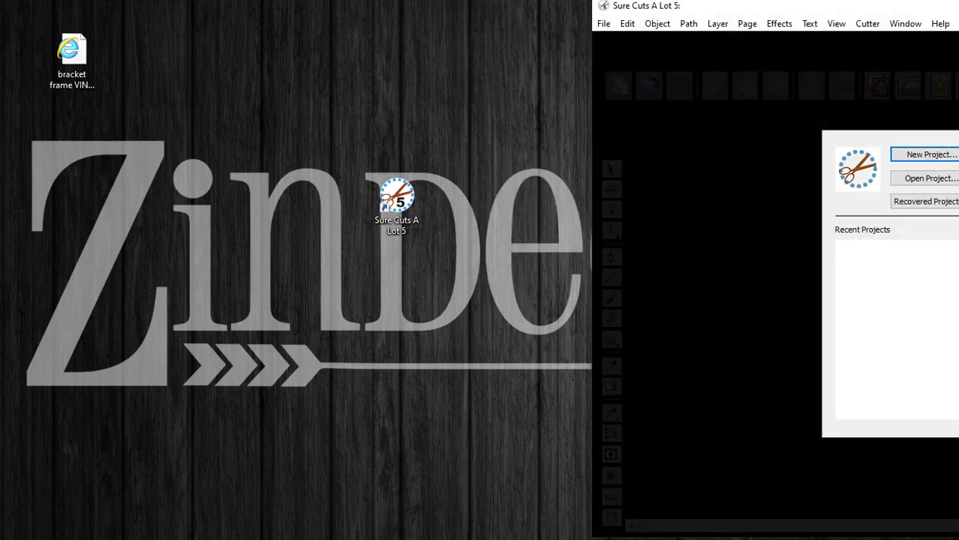
Step: Fit the program window on screen and create a new 12" x 12" project named 'offset'
{"action": "left_click_drag", "start_coordinate": [939, 15], "coordinate": [563, 30]}
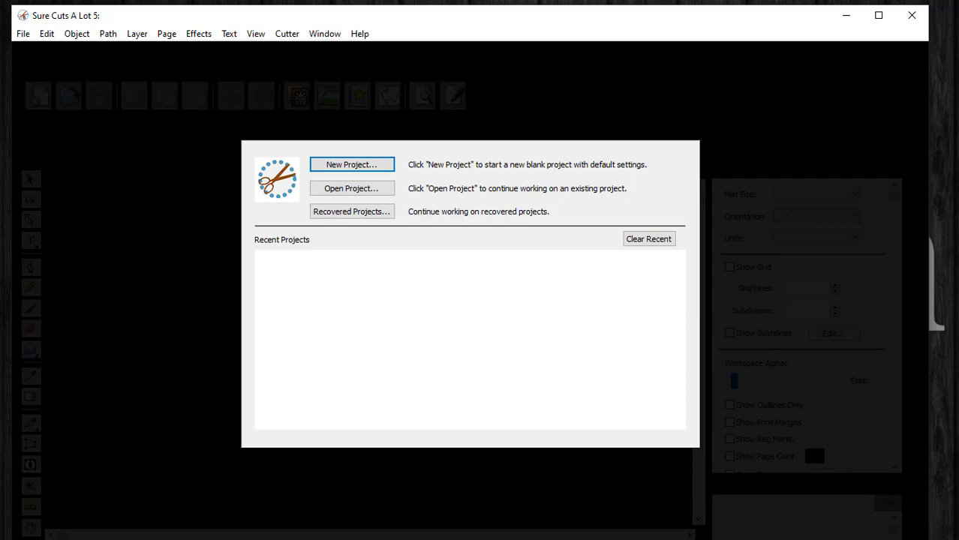
{"action": "mouse_move", "coordinate": [927, 537]}
{"action": "left_mouse_down"}
{"action": "mouse_move", "coordinate": [912, 509]}
{"action": "mouse_move", "coordinate": [924, 534]}
{"action": "left_mouse_up"}
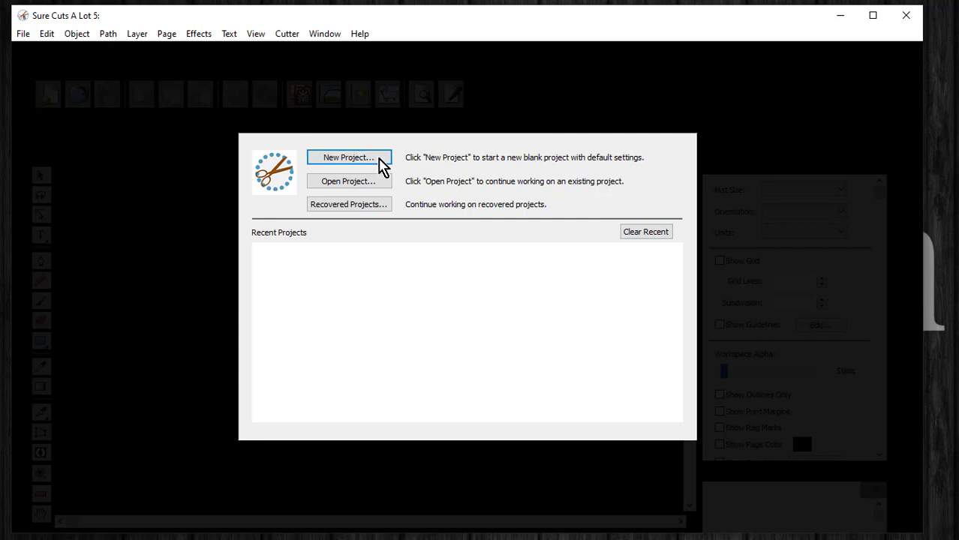
{"action": "left_click", "coordinate": [380, 162]}
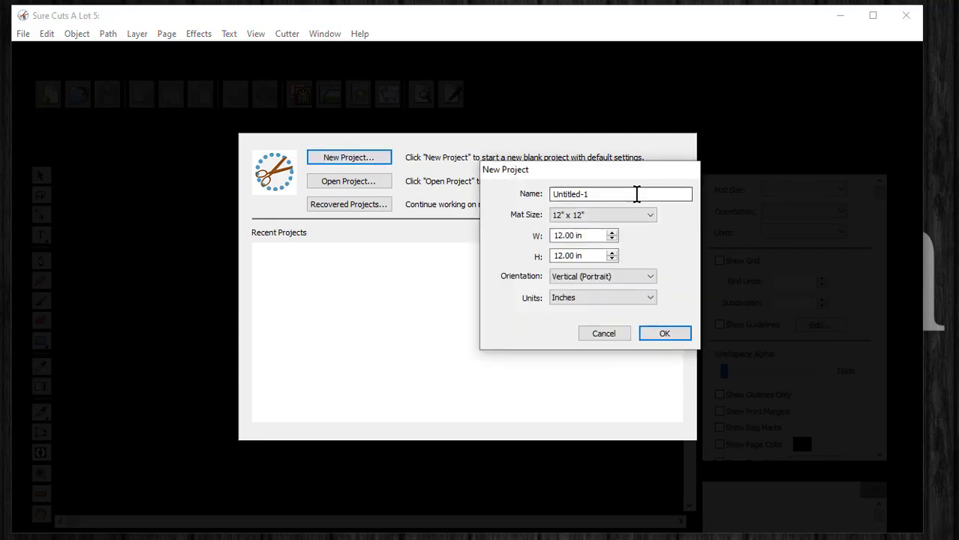
{"action": "left_click", "coordinate": [523, 200]}
{"action": "type", "text": "offset"}
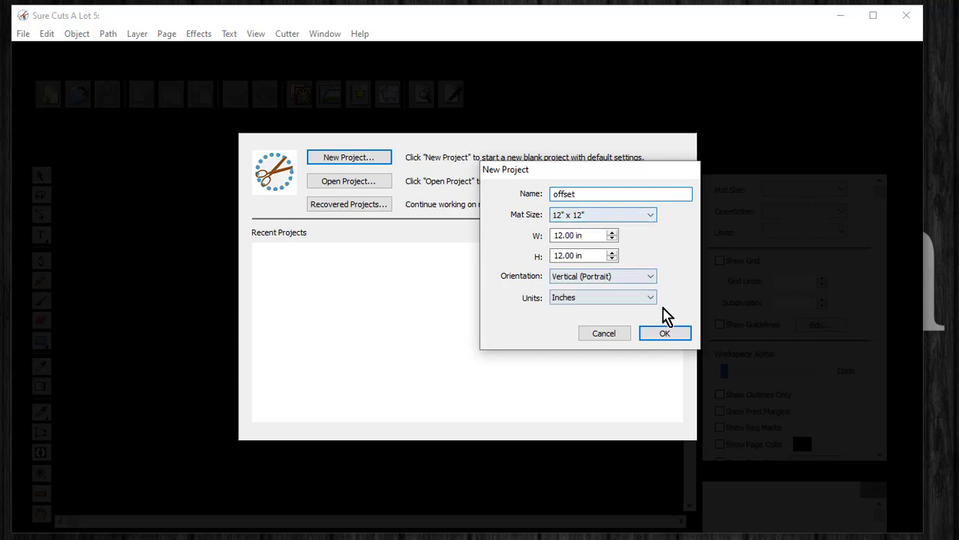
{"action": "left_click", "coordinate": [673, 336]}
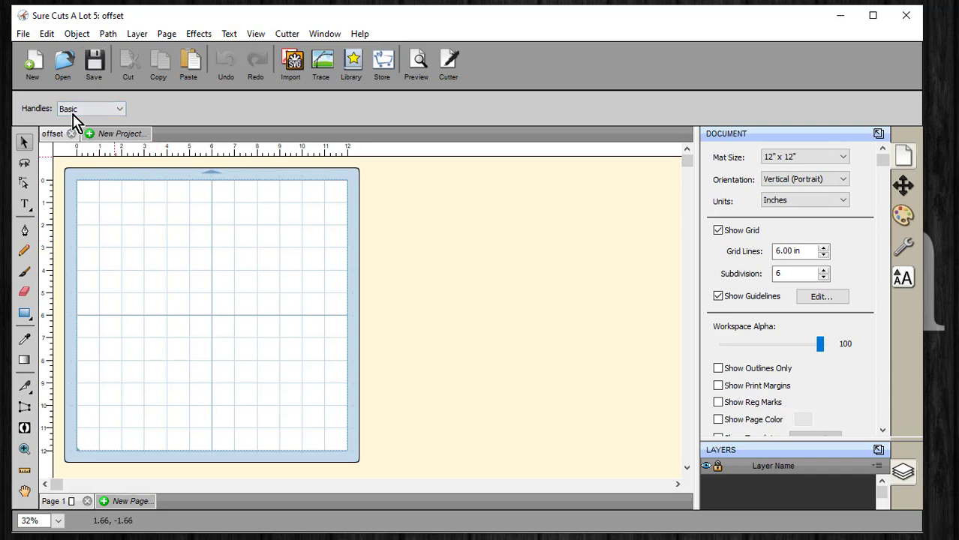
Step: Import 'bracket frame VINYL cutting file.svg' onto the mat
{"action": "left_click", "coordinate": [28, 35]}
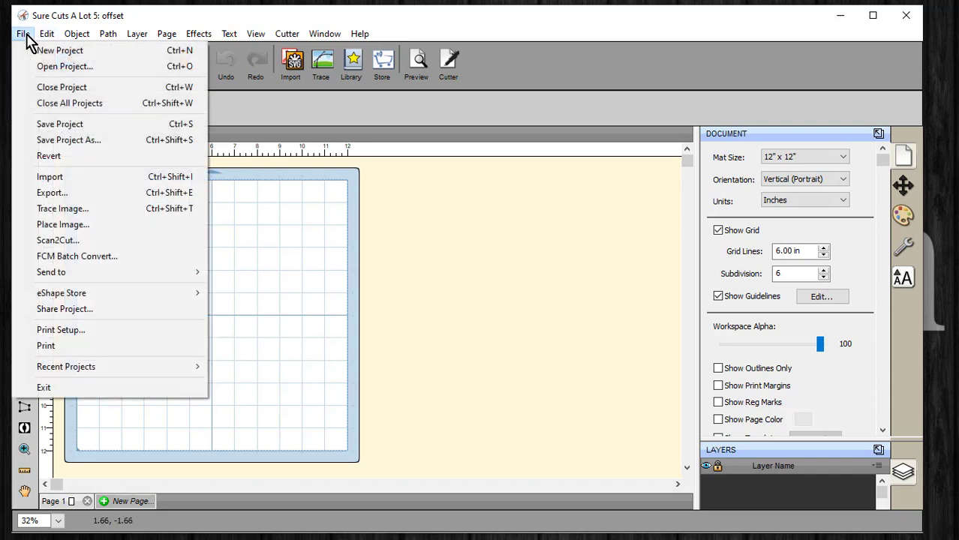
{"action": "left_click", "coordinate": [71, 179]}
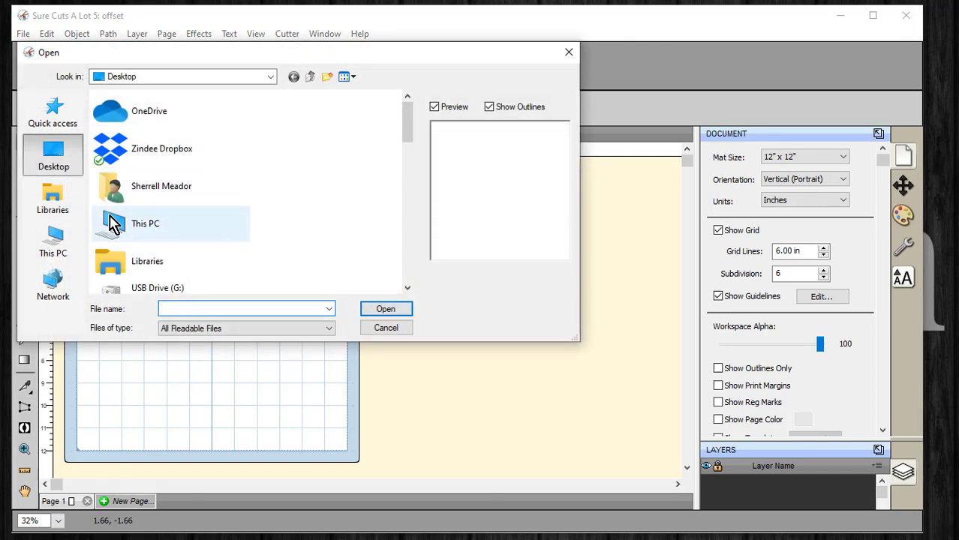
{"action": "type", "text": "brack"}
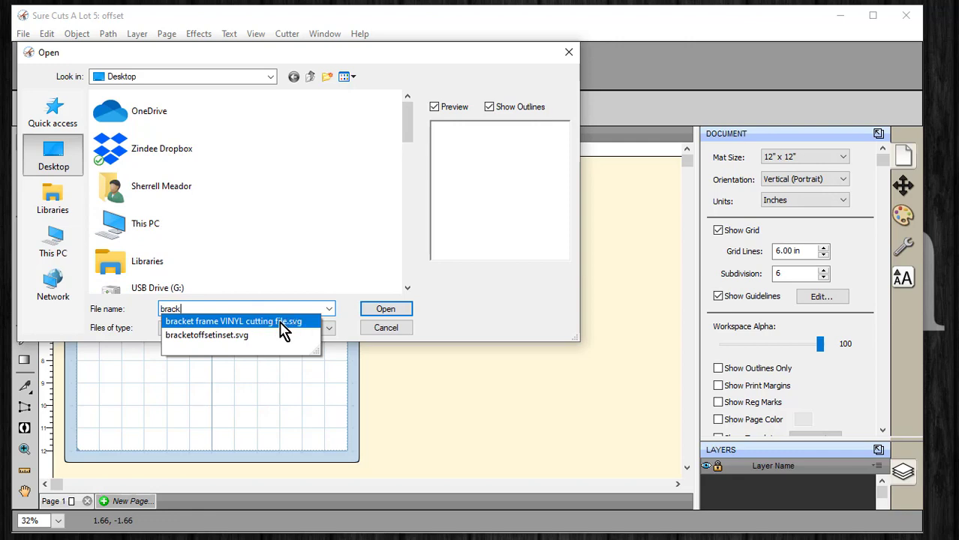
{"action": "left_click", "coordinate": [283, 331]}
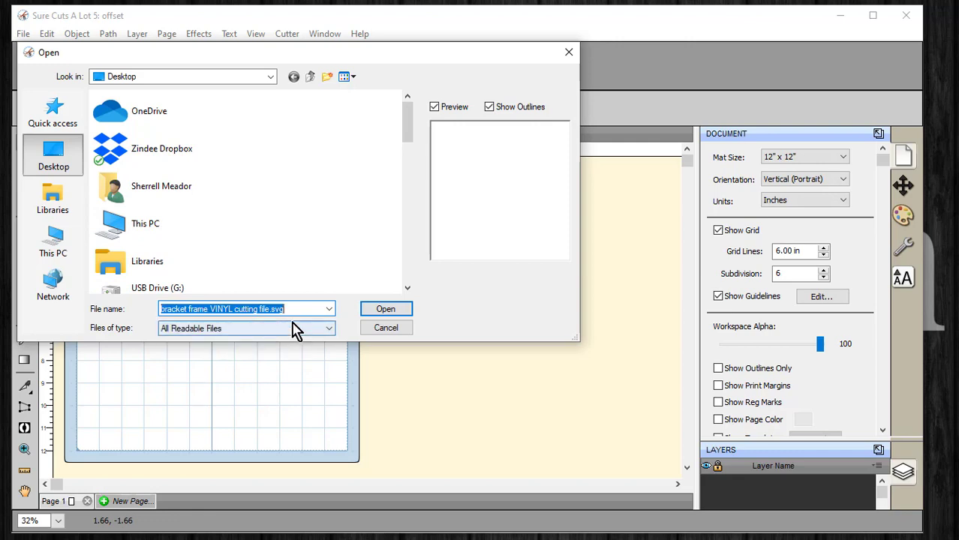
{"action": "left_click", "coordinate": [392, 312]}
Step: Move the black bracket beside the blue one and pick out the stray object below
{"action": "left_click", "coordinate": [354, 331]}
{"action": "left_click_drag", "start_coordinate": [188, 341], "coordinate": [98, 387]}
{"action": "left_click", "coordinate": [298, 349]}
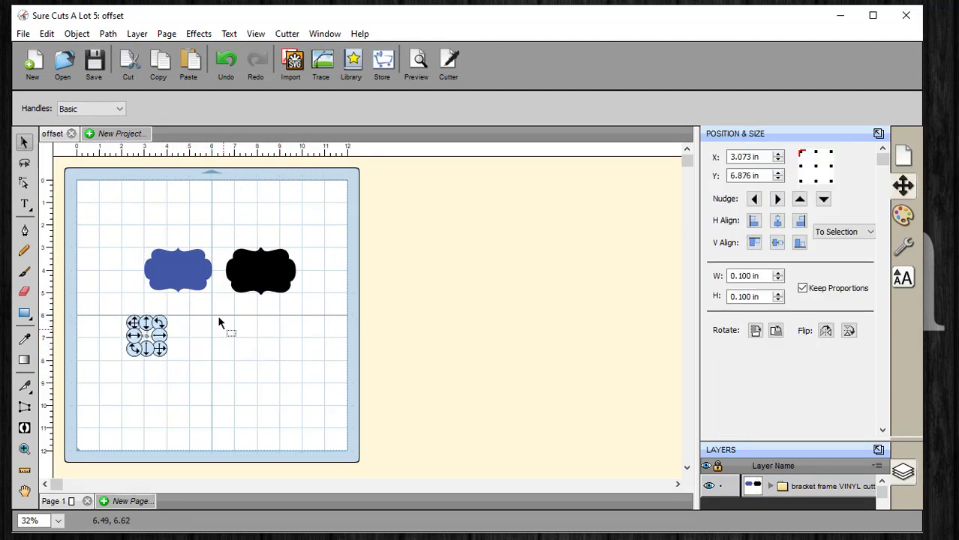
Step: Delete the tiny stray object below the brackets, then select both bracket shapes
{"action": "left_click_drag", "start_coordinate": [196, 310], "coordinate": [114, 365]}
{"action": "key", "text": "Delete"}
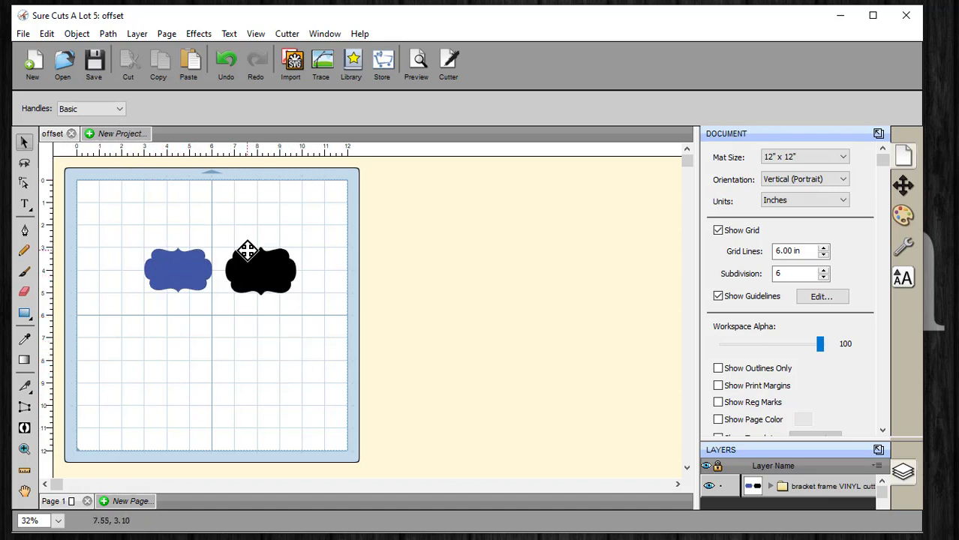
{"action": "left_click_drag", "start_coordinate": [321, 207], "coordinate": [139, 326]}
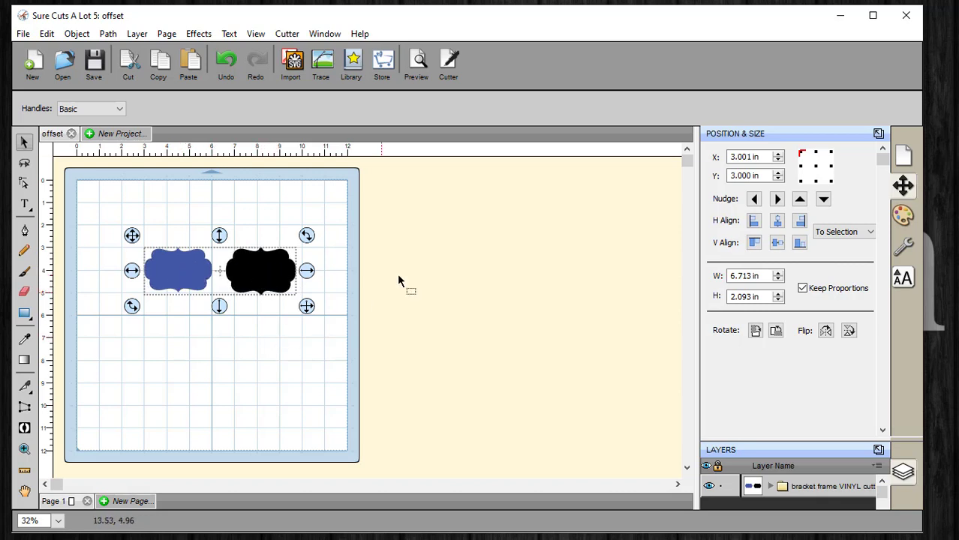
Step: Align the brackets centre and middle, then move the stack down toward mat centre
{"action": "left_click", "coordinate": [777, 223]}
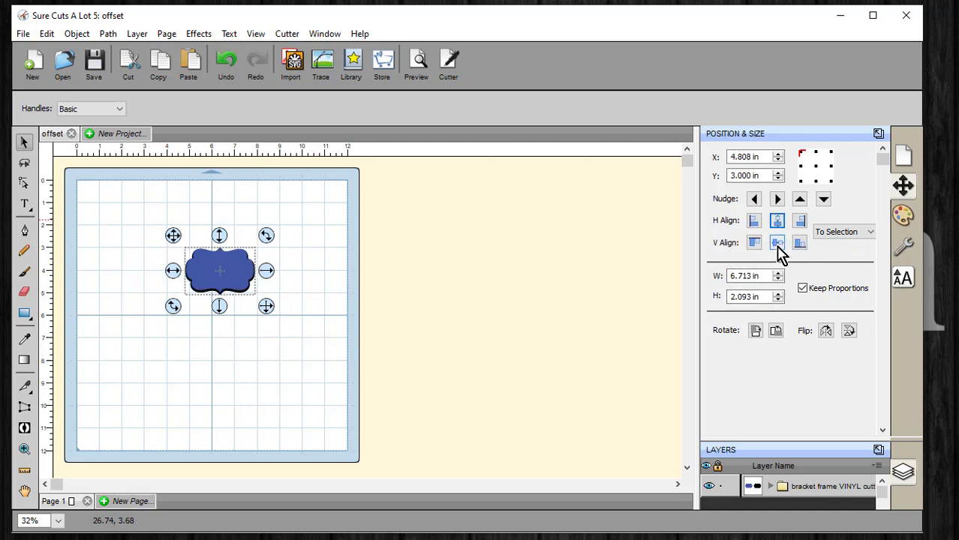
{"action": "left_click", "coordinate": [777, 242]}
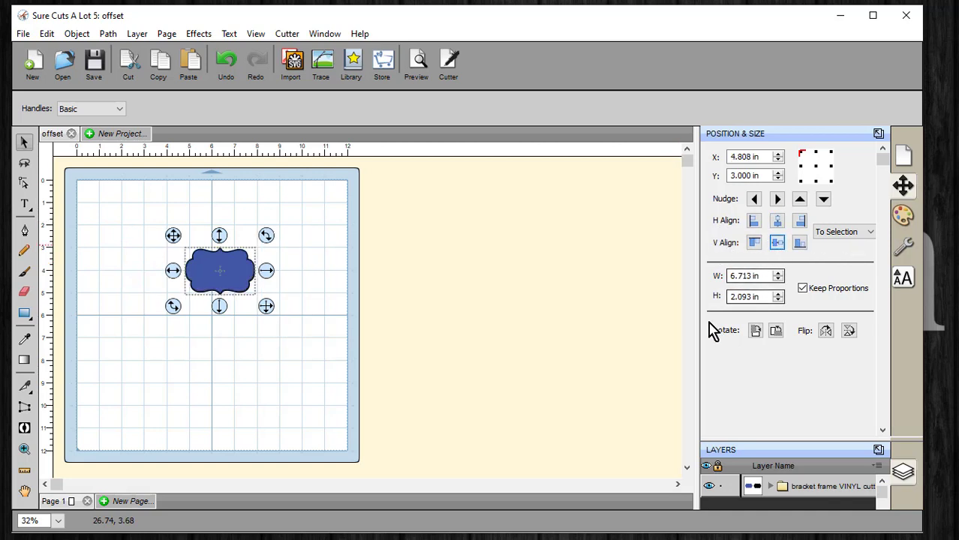
{"action": "left_click", "coordinate": [777, 243]}
{"action": "left_click_drag", "start_coordinate": [244, 275], "coordinate": [232, 321]}
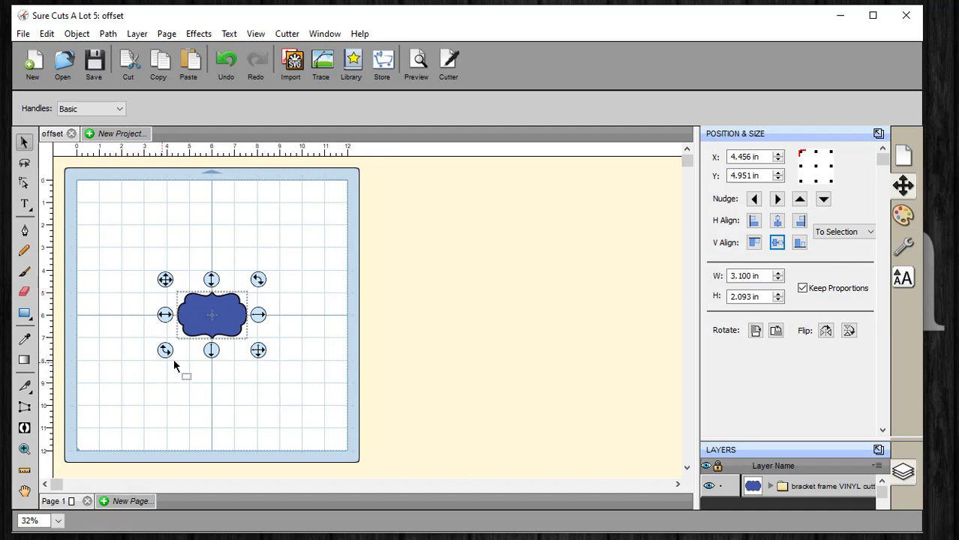
Step: Zoom in on the bracket and type the name as text above it
{"action": "left_click", "coordinate": [25, 451]}
{"action": "left_click", "coordinate": [217, 323]}
{"action": "left_click", "coordinate": [261, 318]}
{"action": "left_click", "coordinate": [319, 327]}
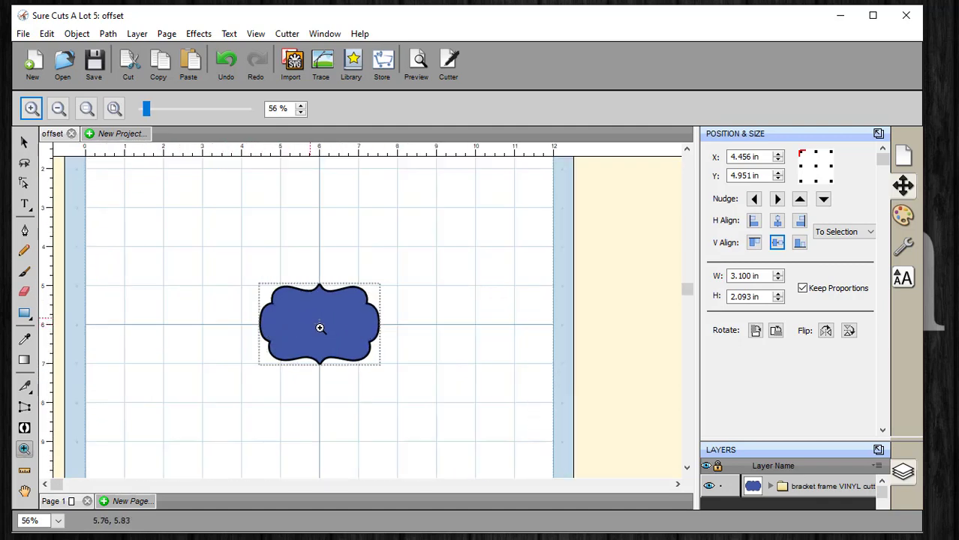
{"action": "left_click", "coordinate": [321, 330]}
{"action": "left_click", "coordinate": [327, 347]}
{"action": "left_click", "coordinate": [344, 348]}
{"action": "scroll", "coordinate": [388, 382], "scroll_direction": "up", "scroll_amount": 3}
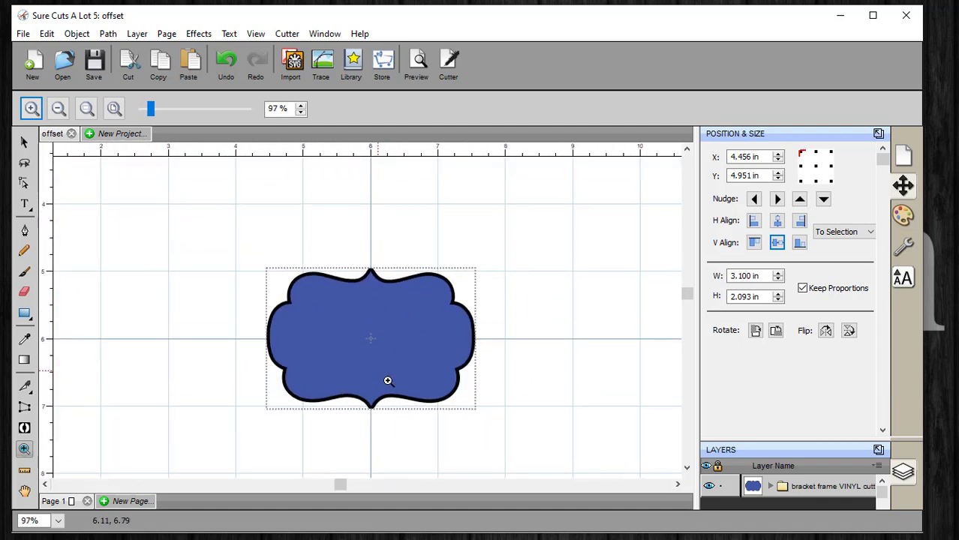
{"action": "left_click", "coordinate": [24, 203]}
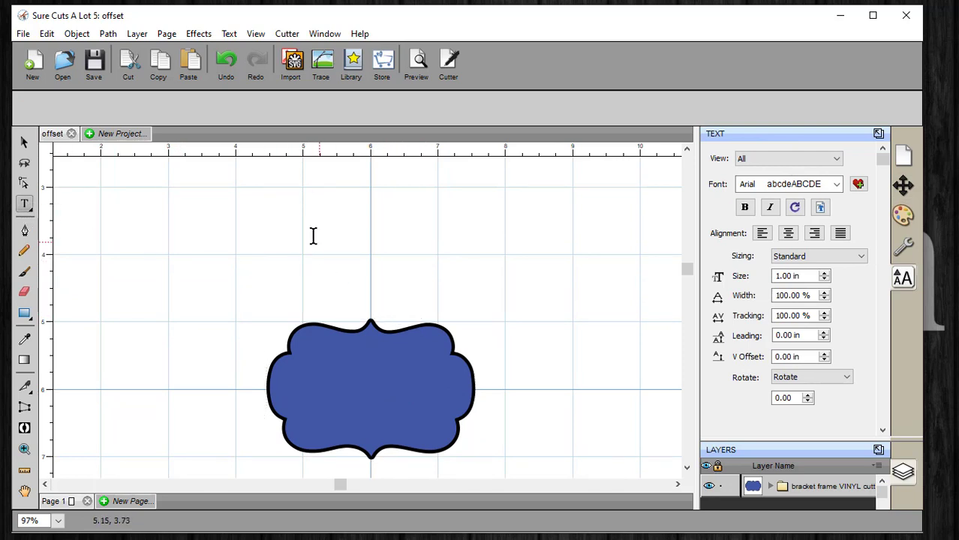
{"action": "type", "text": "Sherrell"}
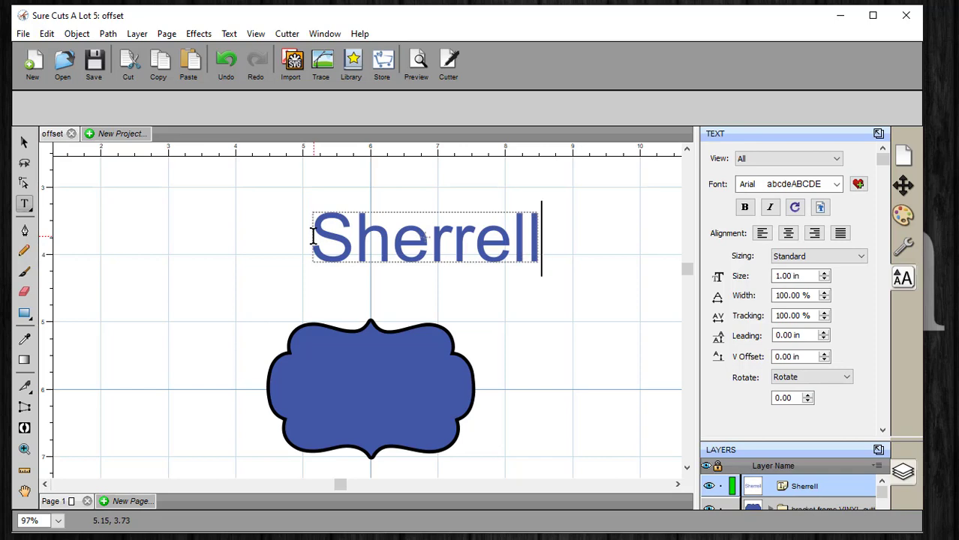
Step: Set the name text in the Beauty in the Ordinary font
{"action": "double_click", "coordinate": [455, 237]}
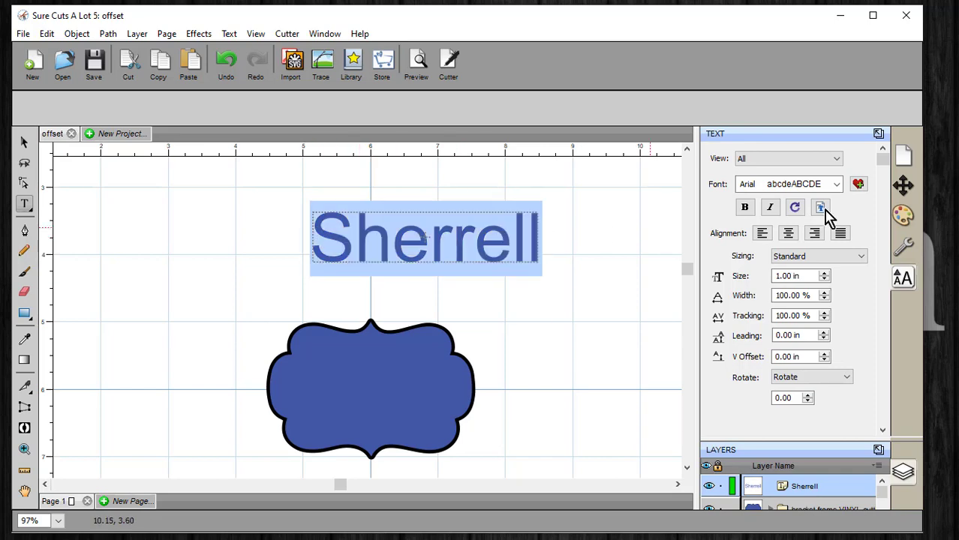
{"action": "left_click", "coordinate": [836, 184]}
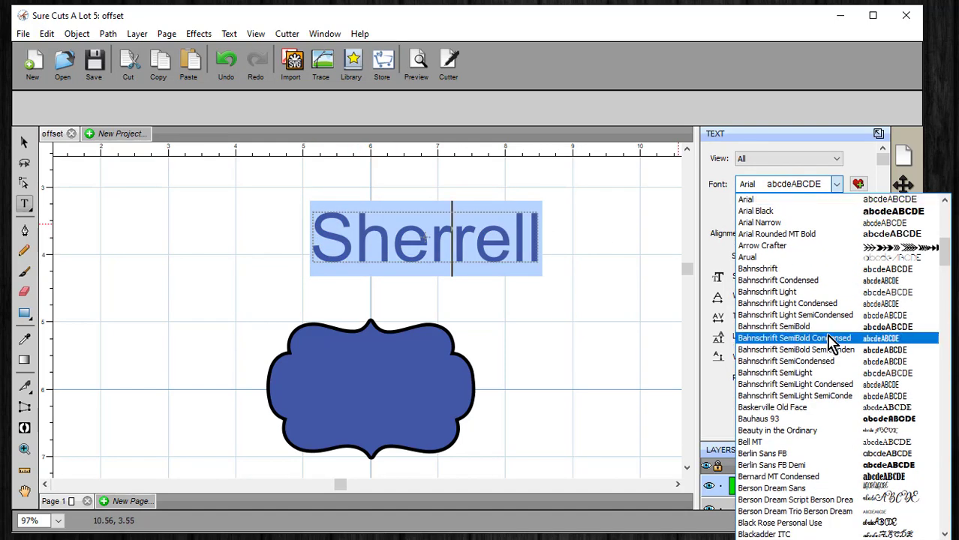
{"action": "left_click", "coordinate": [794, 433]}
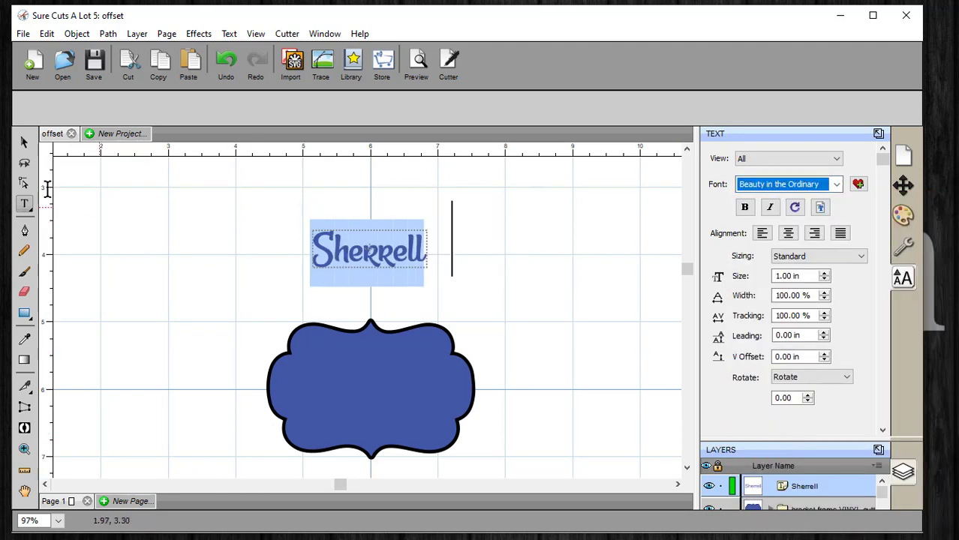
{"action": "left_click", "coordinate": [23, 142]}
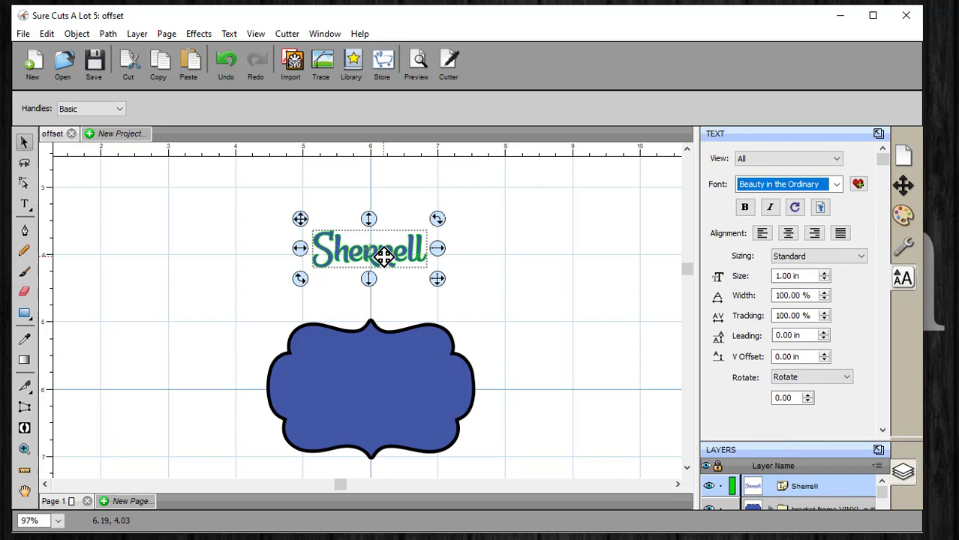
Step: Raise the name text higher above the bracket and zoom to about 290% on it
{"action": "left_click_drag", "start_coordinate": [382, 256], "coordinate": [394, 208]}
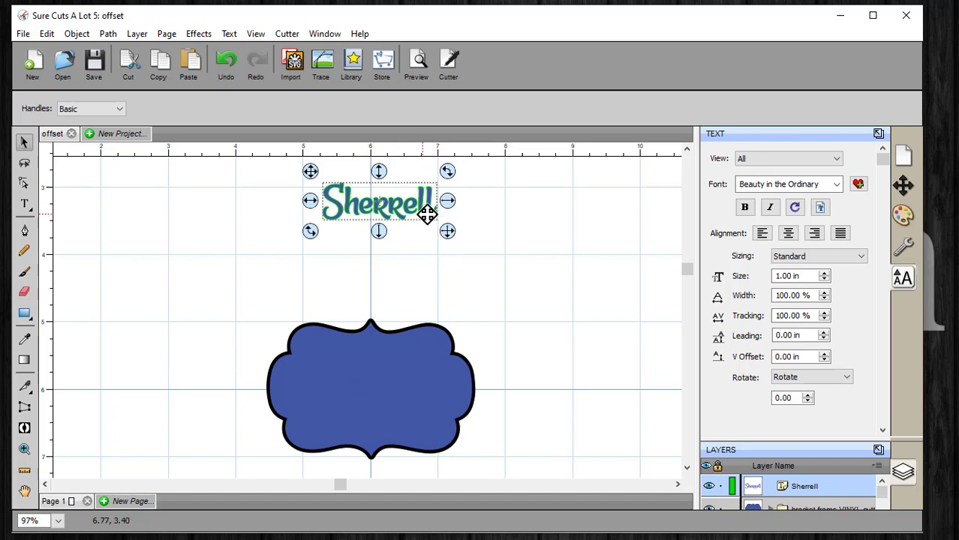
{"action": "left_click", "coordinate": [24, 449]}
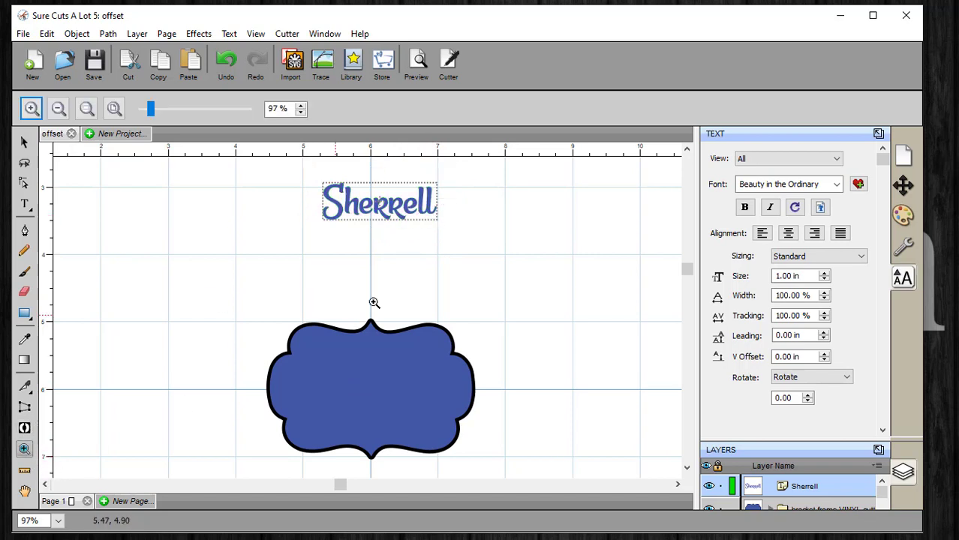
{"action": "left_click", "coordinate": [431, 213]}
{"action": "left_click", "coordinate": [376, 321]}
{"action": "left_click", "coordinate": [376, 321]}
{"action": "left_click", "coordinate": [378, 321]}
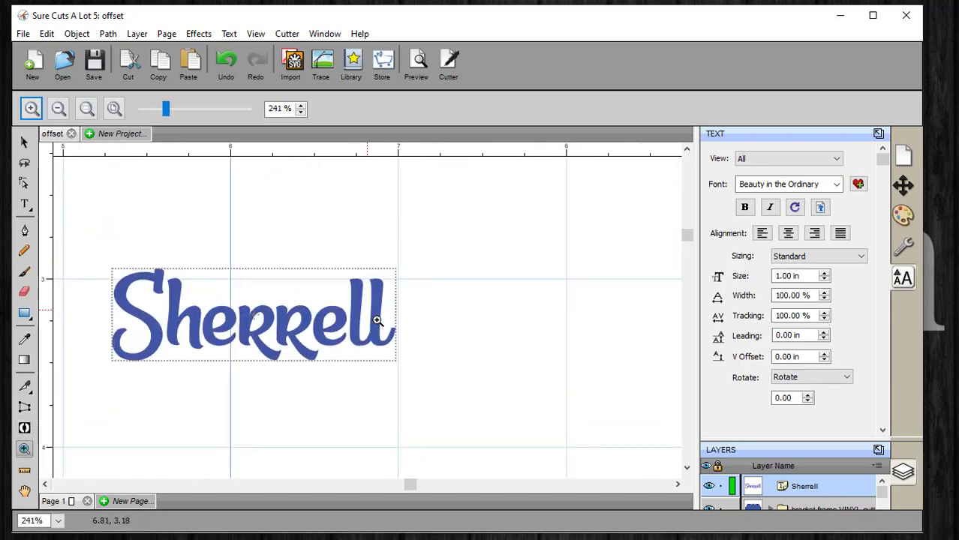
{"action": "left_click", "coordinate": [377, 322]}
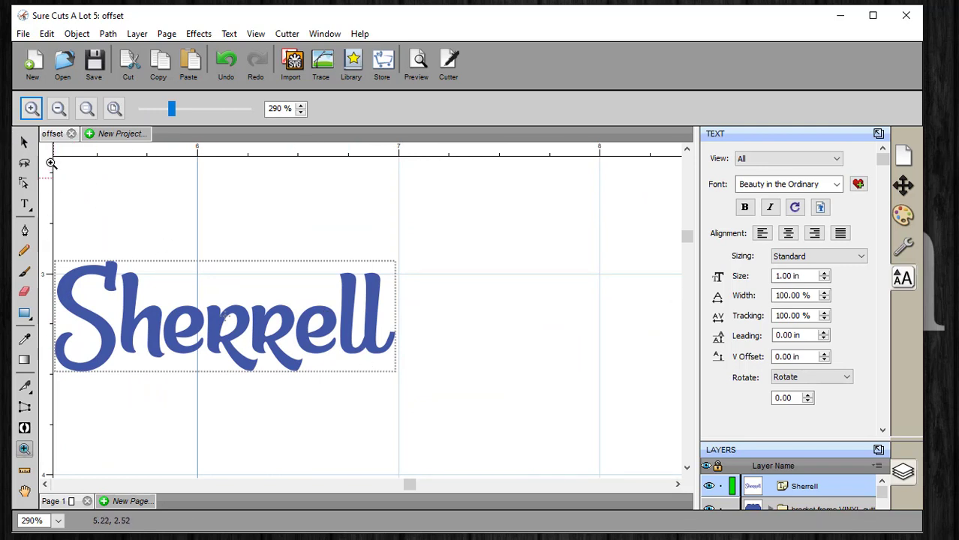
{"action": "left_click", "coordinate": [25, 143]}
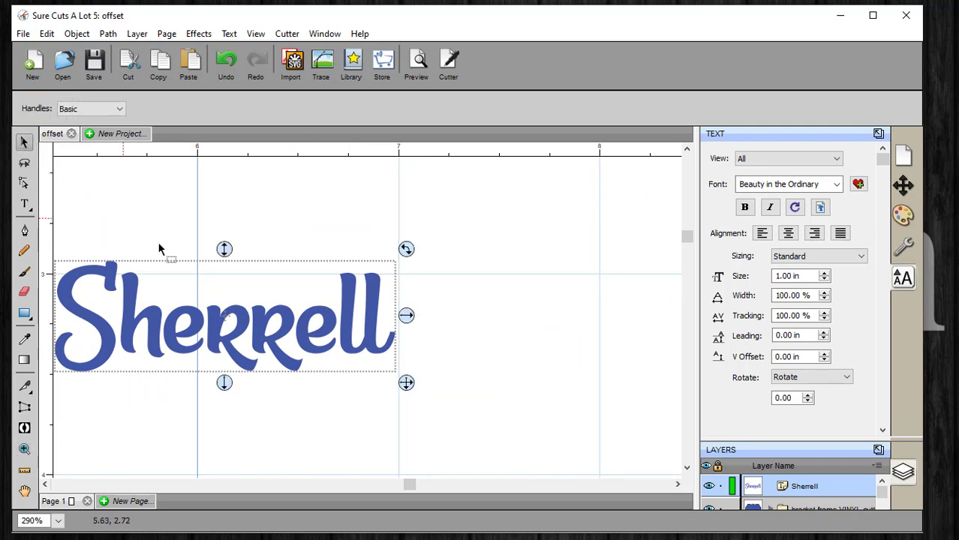
Step: Union the name lettering into a single path
{"action": "right_click", "coordinate": [312, 336]}
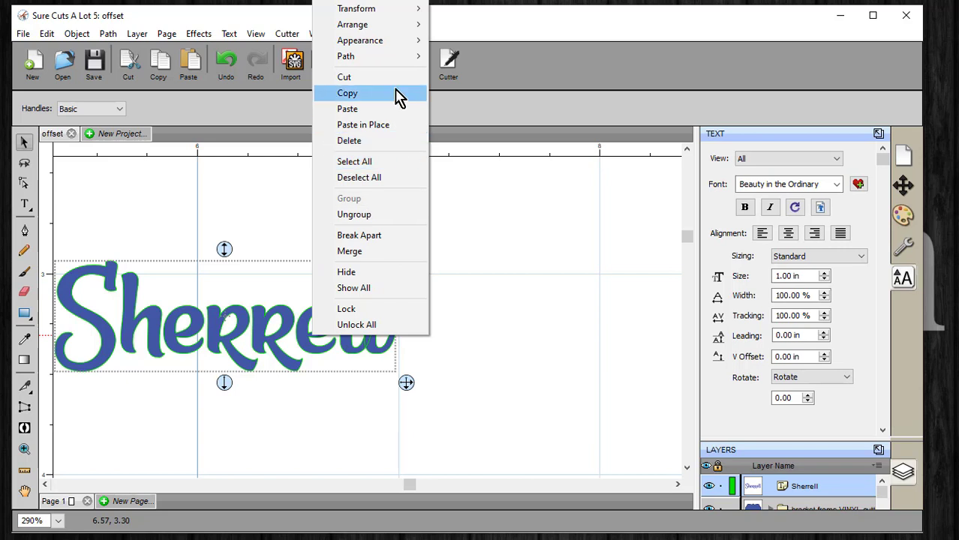
{"action": "mouse_move", "coordinate": [389, 59]}
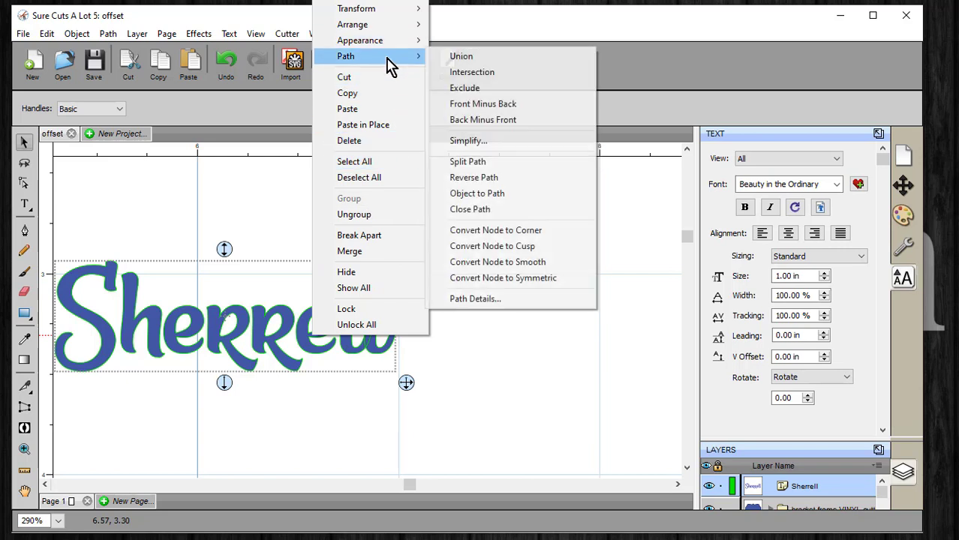
{"action": "left_click", "coordinate": [462, 58]}
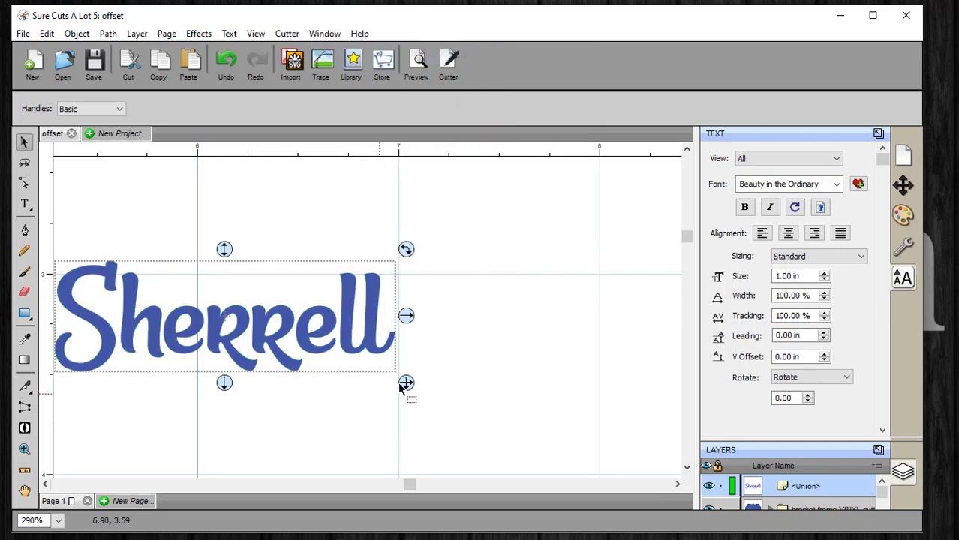
Step: Zoom out and fit the whole mat in view, showing the name and brackets
{"action": "left_click", "coordinate": [25, 449]}
{"action": "left_click", "coordinate": [61, 111]}
{"action": "left_click", "coordinate": [60, 111]}
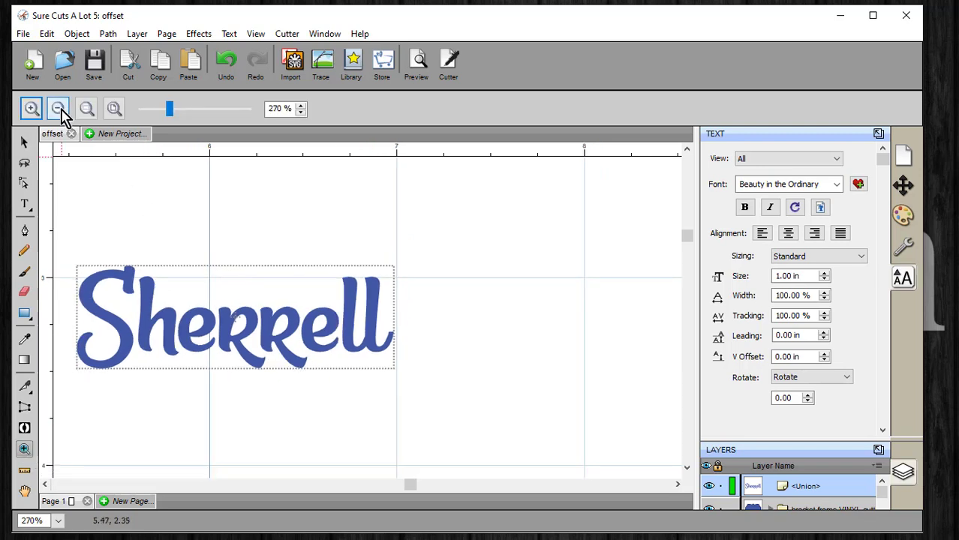
{"action": "left_click", "coordinate": [60, 111]}
{"action": "left_click", "coordinate": [60, 111]}
{"action": "left_click", "coordinate": [60, 111]}
{"action": "left_click", "coordinate": [60, 111]}
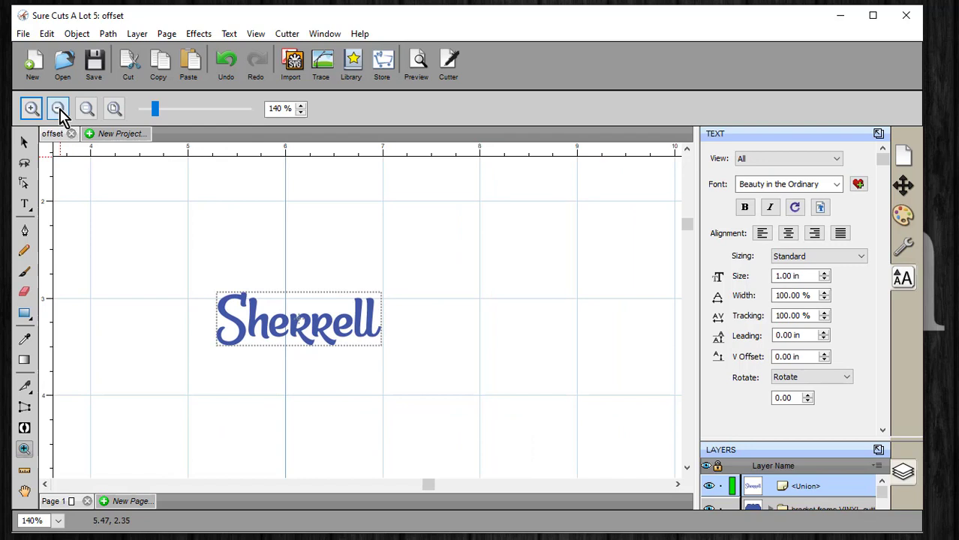
{"action": "left_click", "coordinate": [60, 112]}
{"action": "scroll", "coordinate": [315, 366], "scroll_direction": "down", "scroll_amount": 3}
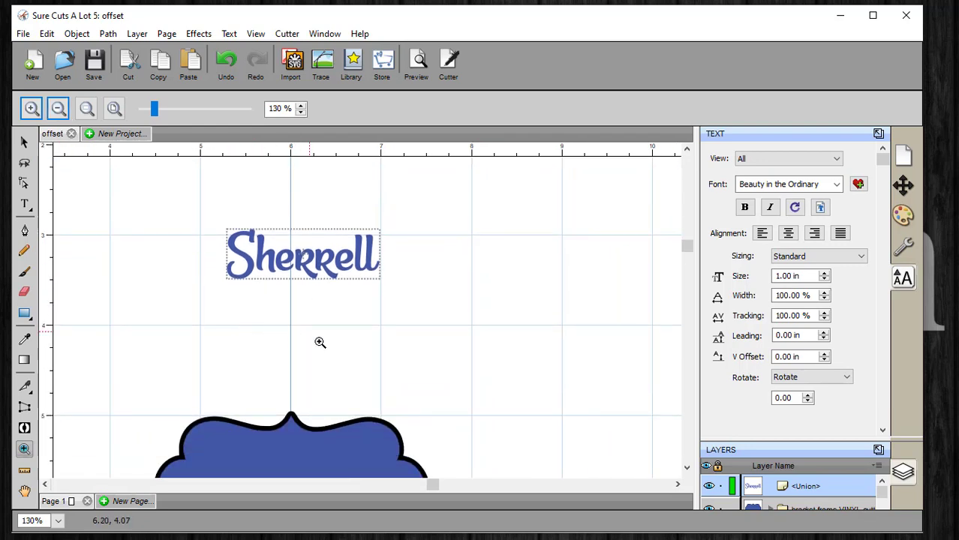
{"action": "scroll", "coordinate": [315, 330], "scroll_direction": "down", "scroll_amount": 1}
{"action": "left_click_drag", "start_coordinate": [307, 236], "coordinate": [291, 332]}
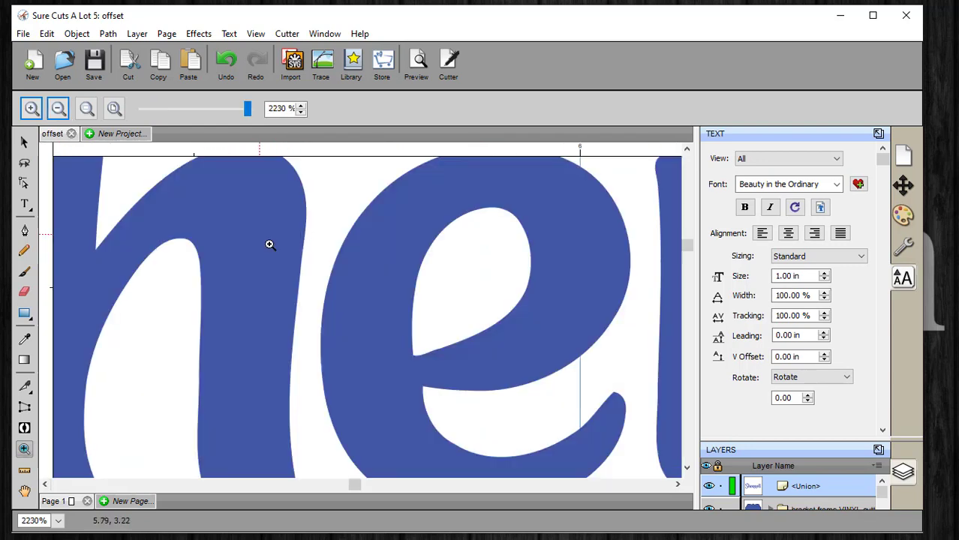
{"action": "left_click", "coordinate": [60, 113]}
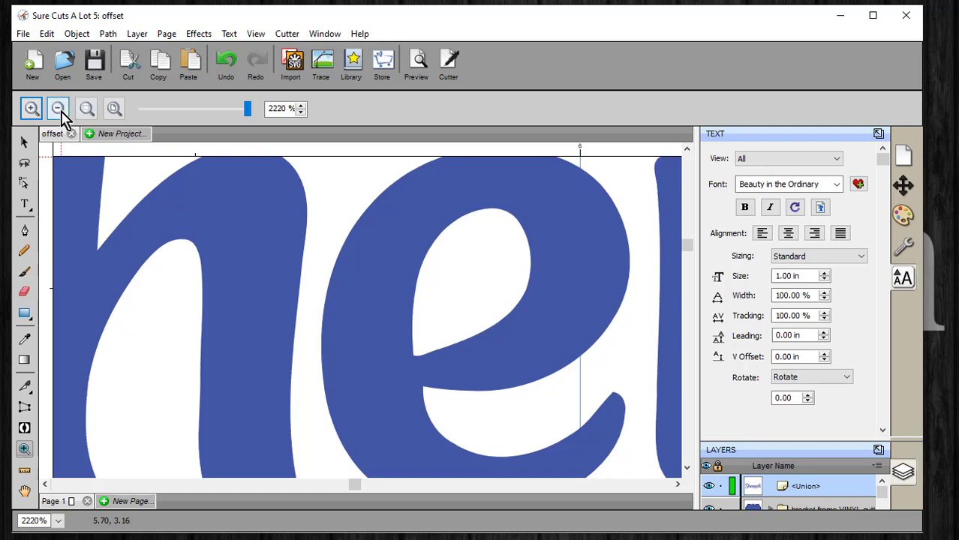
{"action": "left_click", "coordinate": [114, 110]}
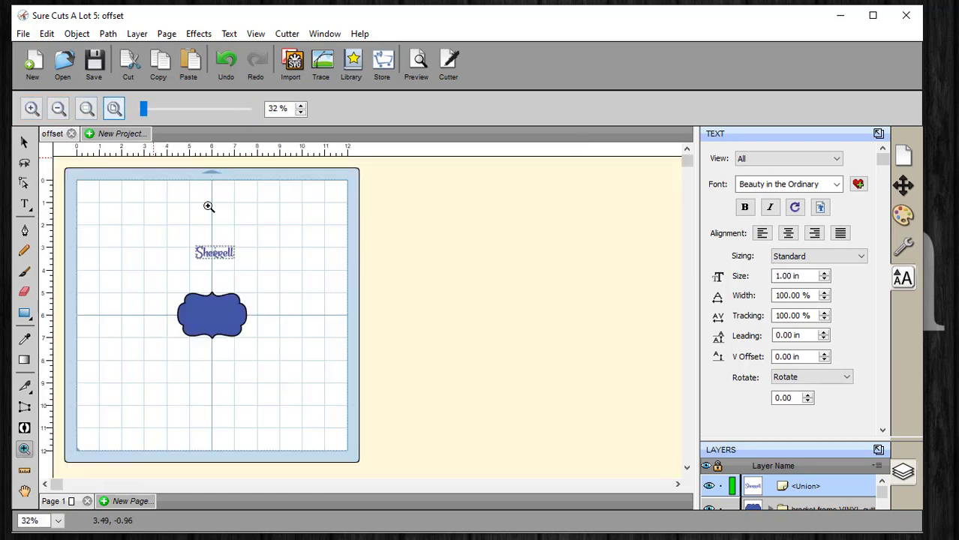
Step: Zoom back in, select the name and move it onto the bracket frame
{"action": "left_click", "coordinate": [223, 266]}
{"action": "left_click", "coordinate": [257, 301]}
{"action": "left_click", "coordinate": [328, 302]}
{"action": "left_click", "coordinate": [372, 326]}
{"action": "left_click", "coordinate": [409, 366]}
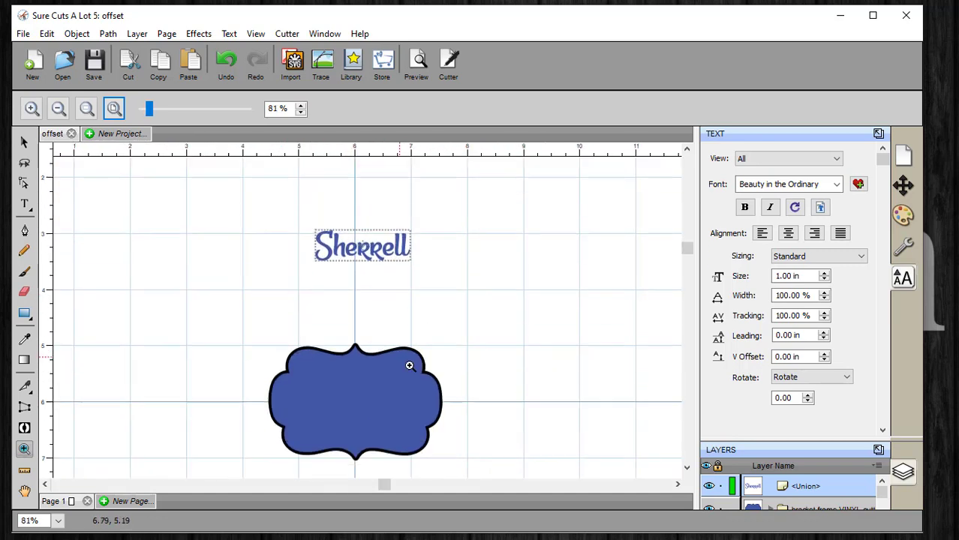
{"action": "left_click", "coordinate": [24, 142]}
{"action": "left_click", "coordinate": [494, 222]}
{"action": "left_click_drag", "start_coordinate": [476, 208], "coordinate": [259, 309]}
{"action": "left_click_drag", "start_coordinate": [331, 250], "coordinate": [320, 406]}
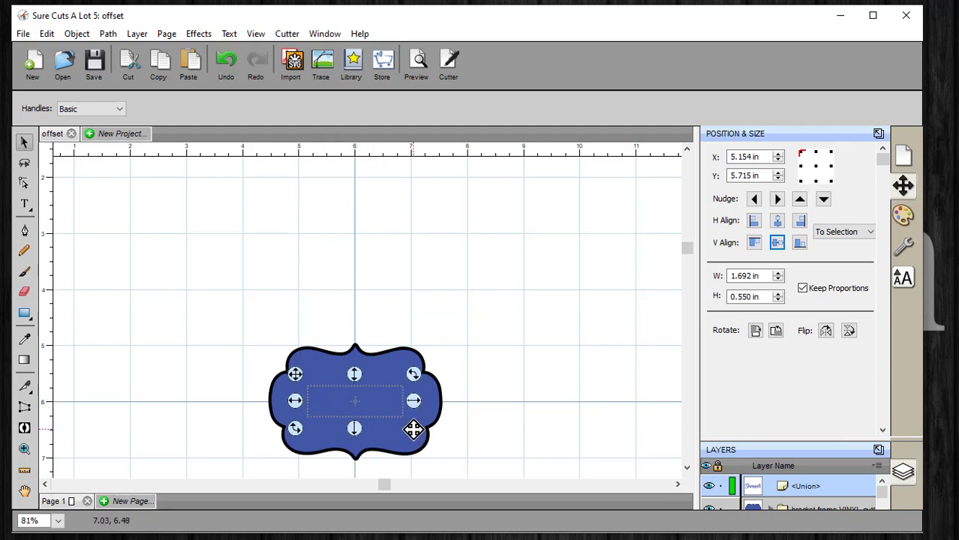
Step: Scale the name to 2.360 by 0.767 in and centre it within the frame
{"action": "left_click_drag", "start_coordinate": [413, 430], "coordinate": [462, 456]}
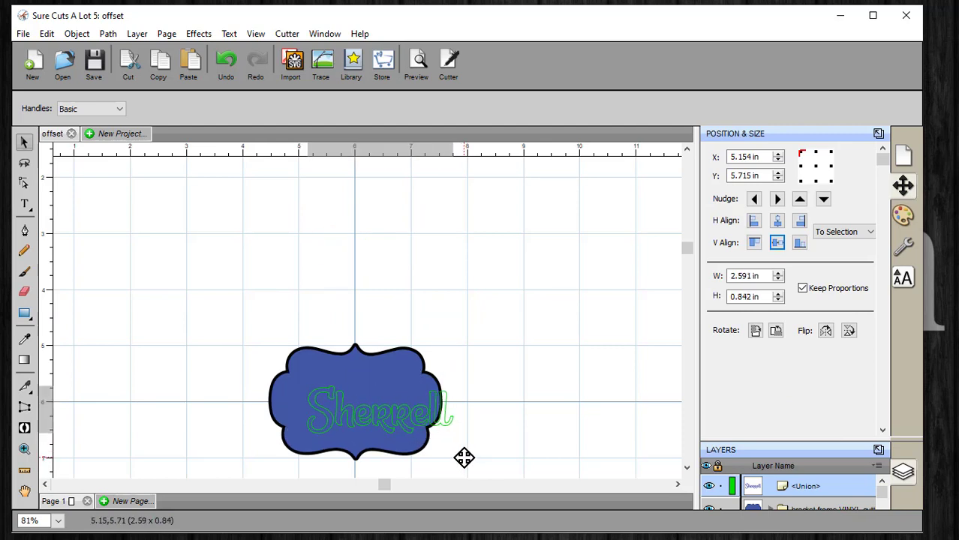
{"action": "left_click_drag", "start_coordinate": [417, 418], "coordinate": [394, 411]}
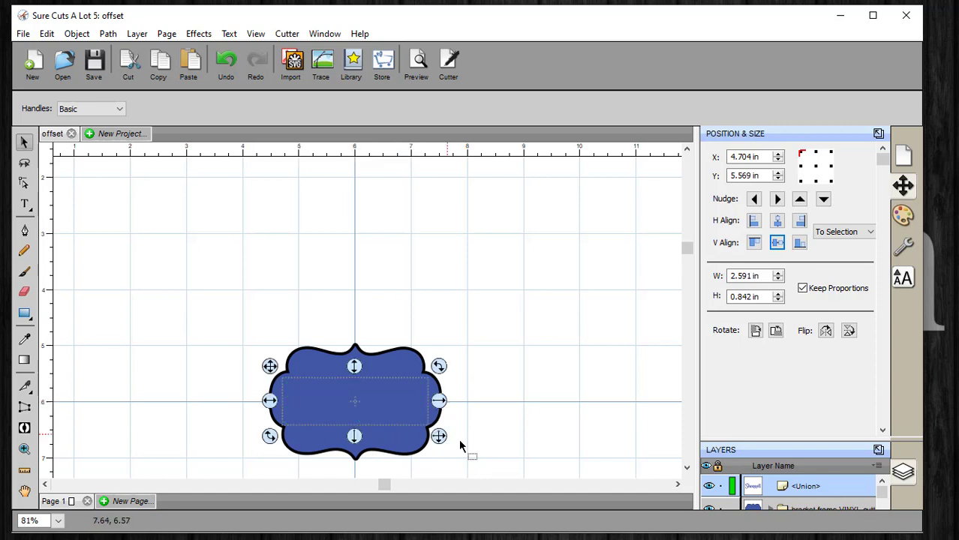
{"action": "left_click_drag", "start_coordinate": [439, 439], "coordinate": [427, 433]}
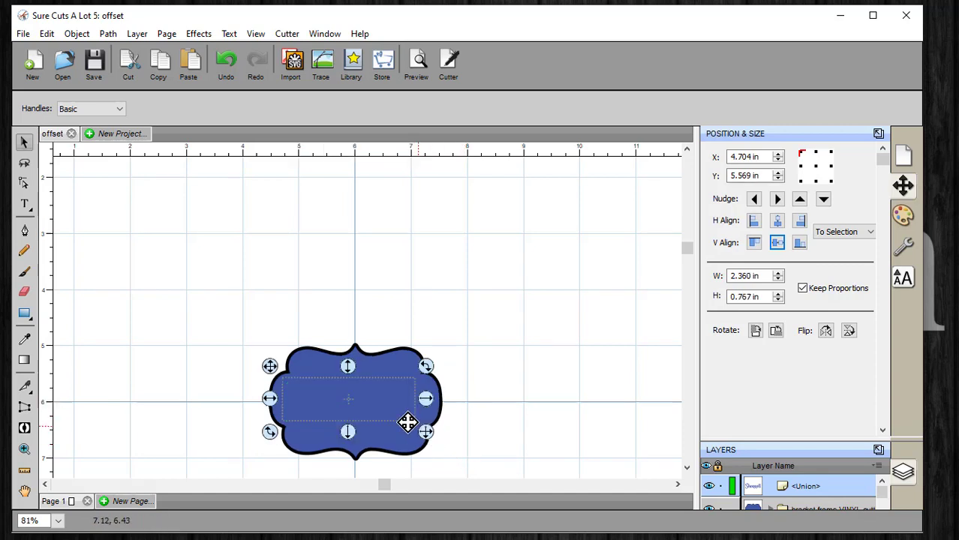
{"action": "left_click_drag", "start_coordinate": [364, 405], "coordinate": [375, 411]}
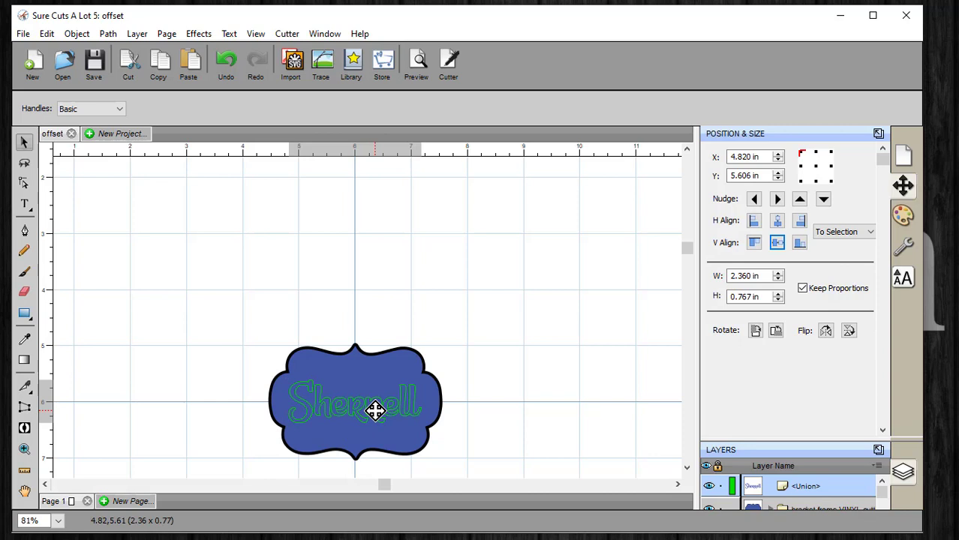
Step: Move the name back above the frame and paste a duplicate just below it
{"action": "left_click_drag", "start_coordinate": [375, 411], "coordinate": [373, 225]}
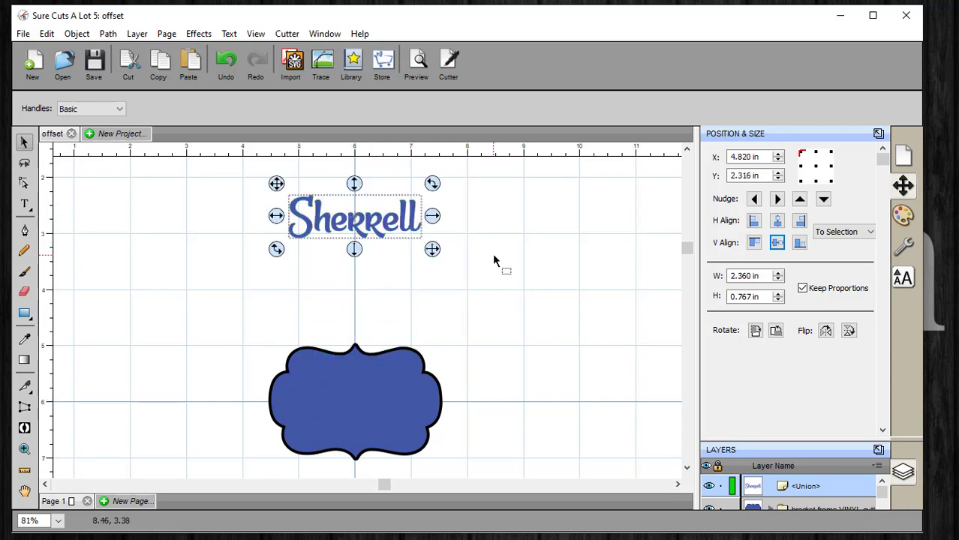
{"action": "left_click", "coordinate": [494, 261]}
{"action": "left_click", "coordinate": [342, 218]}
{"action": "right_click", "coordinate": [365, 238]}
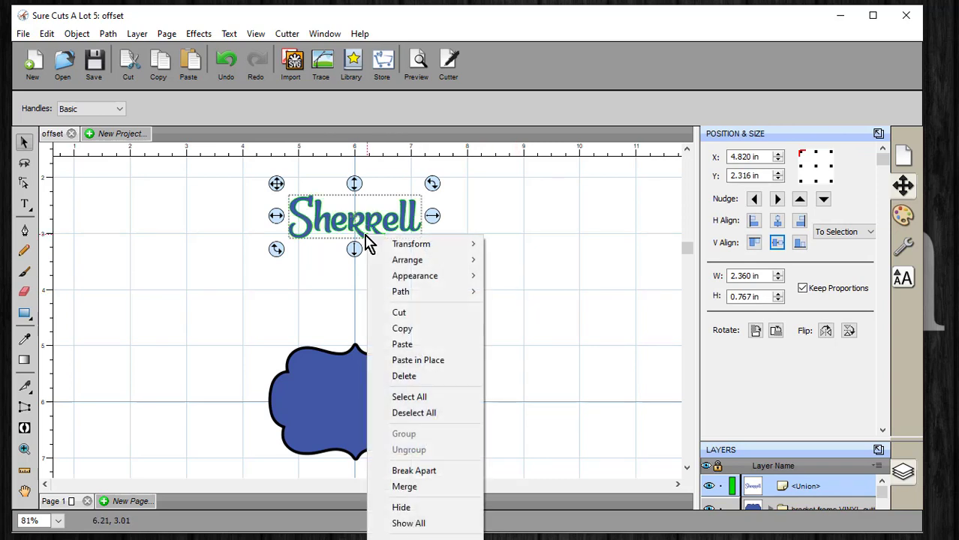
{"action": "left_click", "coordinate": [406, 329]}
{"action": "left_click", "coordinate": [355, 302]}
{"action": "right_click", "coordinate": [356, 301]}
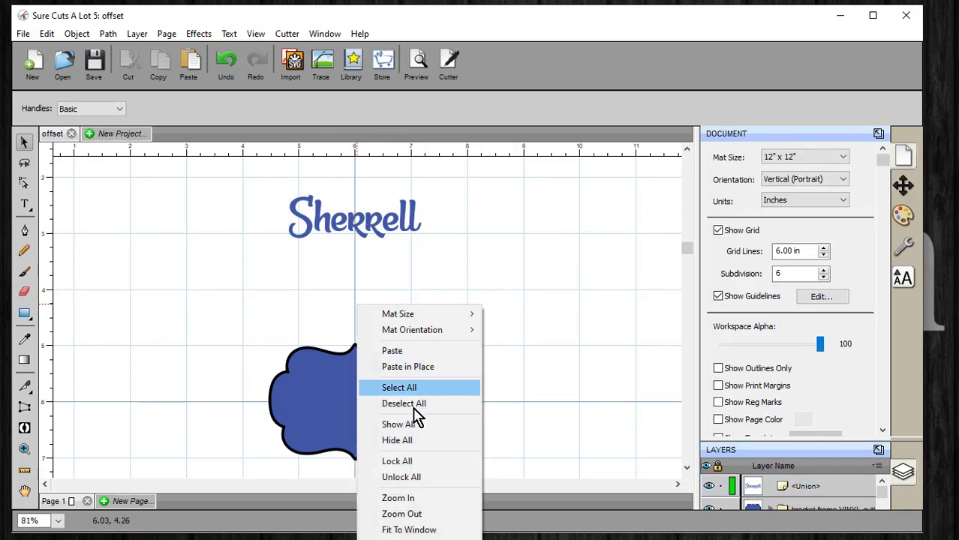
{"action": "left_click", "coordinate": [392, 350]}
{"action": "left_click_drag", "start_coordinate": [381, 242], "coordinate": [373, 307]}
{"action": "left_click", "coordinate": [376, 242]}
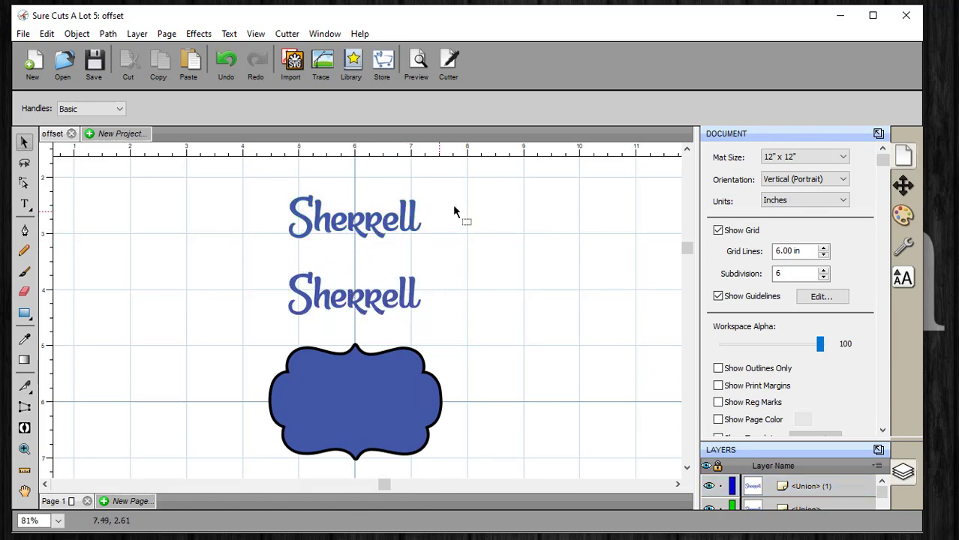
Step: Select the lower copy of the name on its own
{"action": "left_click_drag", "start_coordinate": [452, 178], "coordinate": [264, 241]}
{"action": "left_click", "coordinate": [439, 278]}
{"action": "left_click_drag", "start_coordinate": [445, 262], "coordinate": [259, 319]}
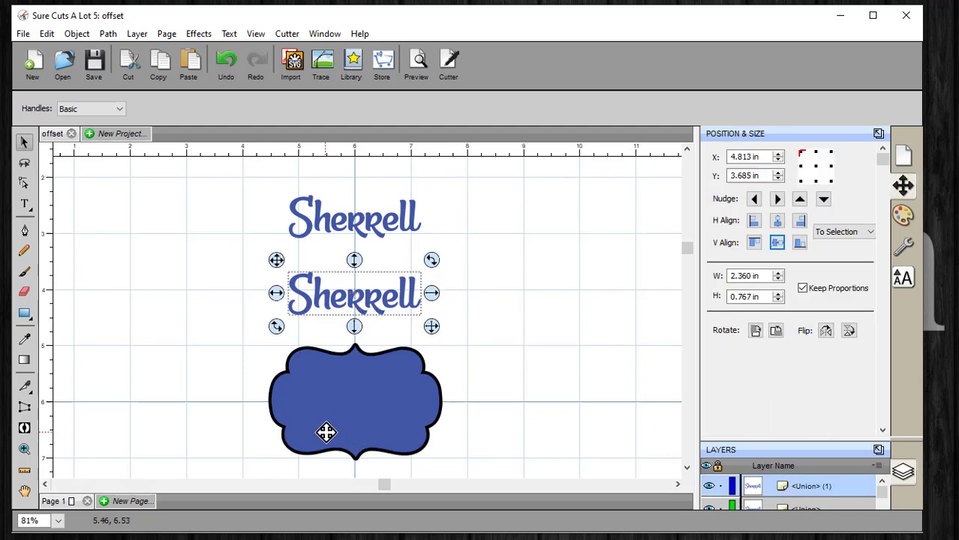
{"action": "left_click", "coordinate": [497, 306]}
{"action": "left_click", "coordinate": [372, 300]}
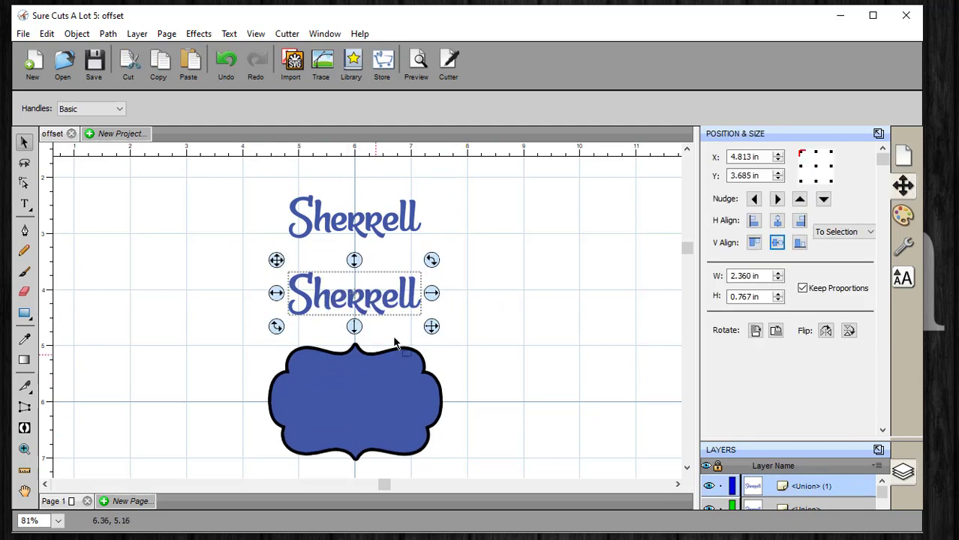
Step: Add a 0.073 in Regular offset path around the lower name copy
{"action": "left_click", "coordinate": [109, 35]}
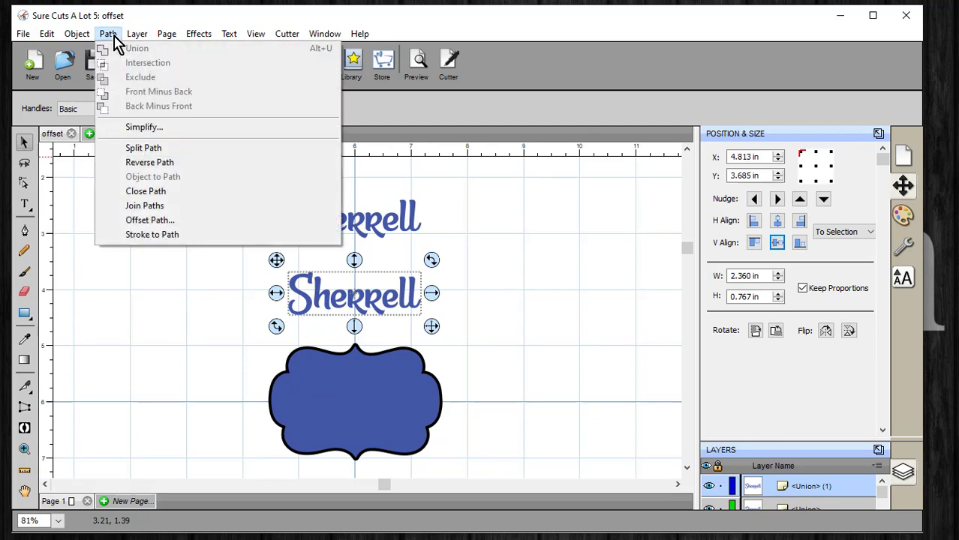
{"action": "left_click", "coordinate": [156, 221]}
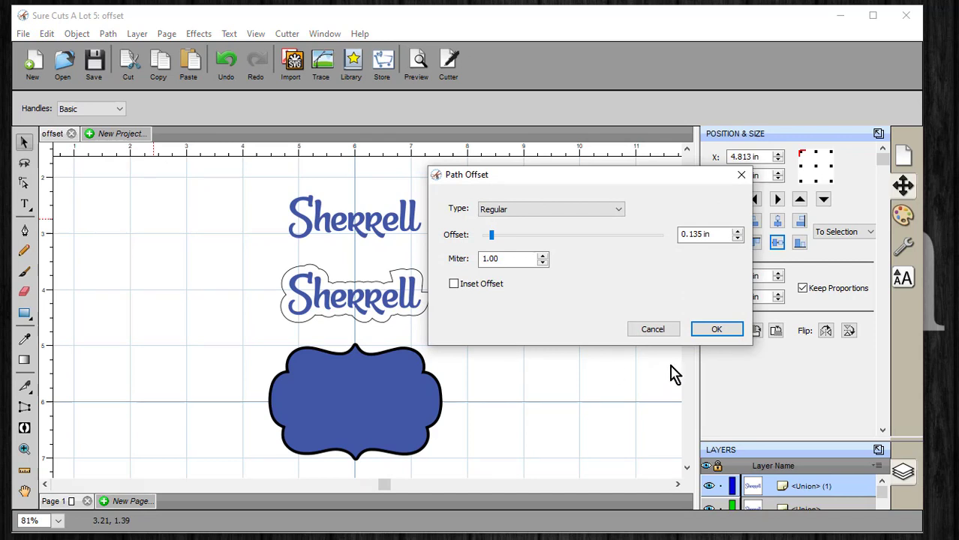
{"action": "mouse_move", "coordinate": [491, 235]}
{"action": "left_mouse_down"}
{"action": "mouse_move", "coordinate": [518, 238]}
{"action": "mouse_move", "coordinate": [492, 246]}
{"action": "left_mouse_up"}
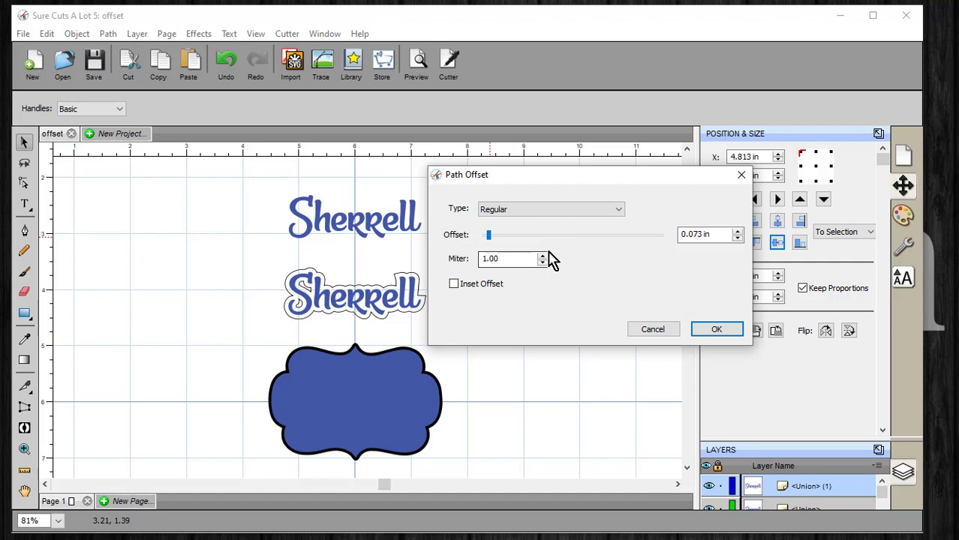
{"action": "left_click", "coordinate": [724, 337]}
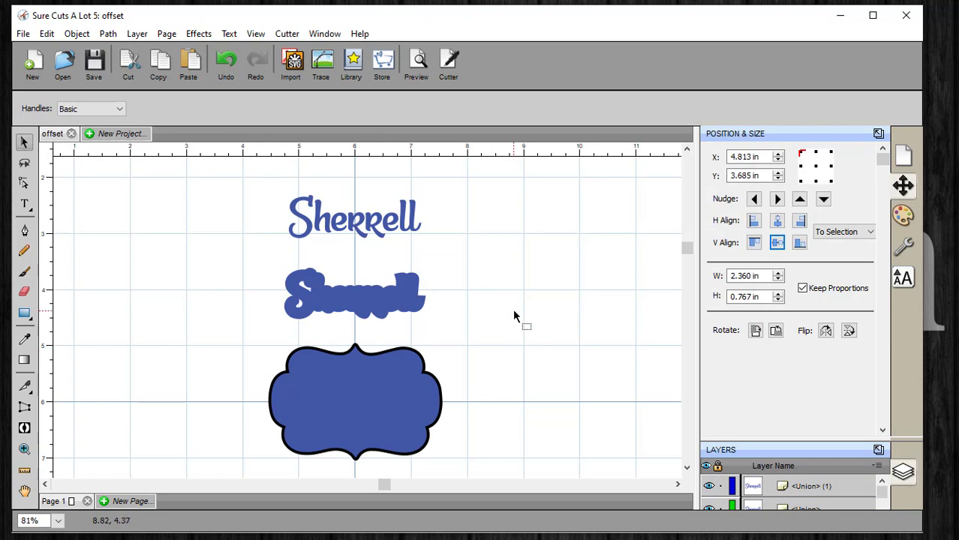
Step: Move the new offset shape to the right and give it a black fill
{"action": "left_click", "coordinate": [371, 304]}
{"action": "left_click_drag", "start_coordinate": [371, 305], "coordinate": [508, 303]}
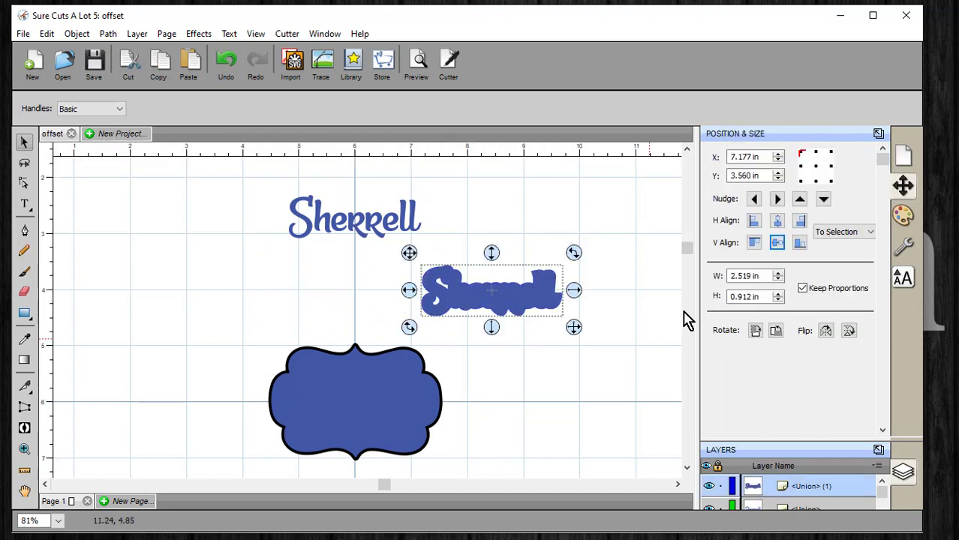
{"action": "left_click", "coordinate": [905, 218]}
{"action": "left_click", "coordinate": [836, 160]}
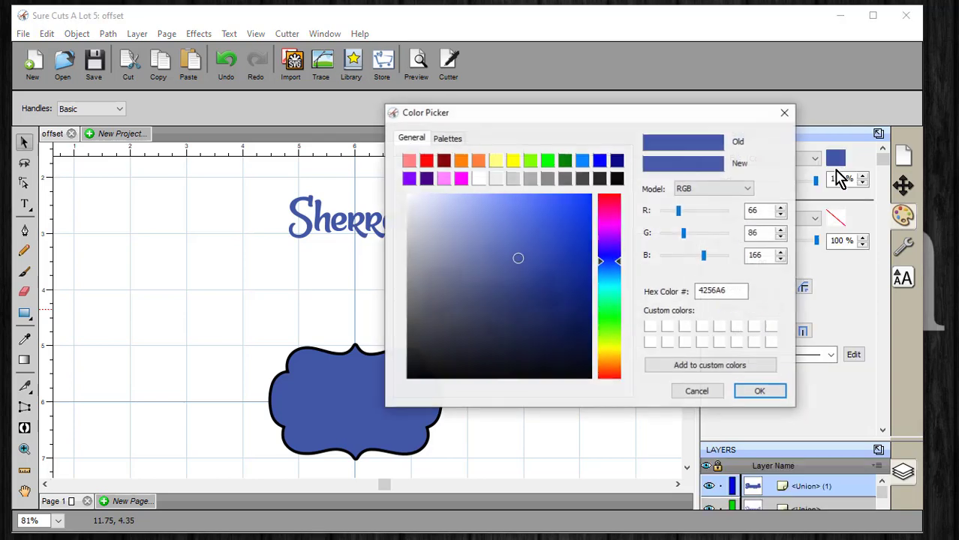
{"action": "left_click", "coordinate": [618, 179]}
{"action": "left_click", "coordinate": [769, 391]}
{"action": "left_click", "coordinate": [517, 321]}
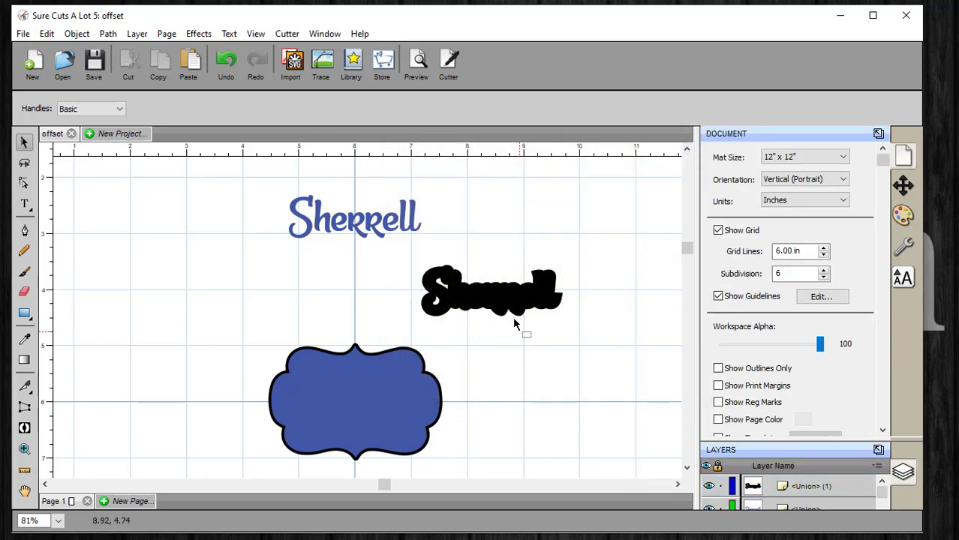
Step: Centre the three objects on each other horizontally and vertically, then nudge the black outline into place
{"action": "left_click_drag", "start_coordinate": [630, 190], "coordinate": [211, 476]}
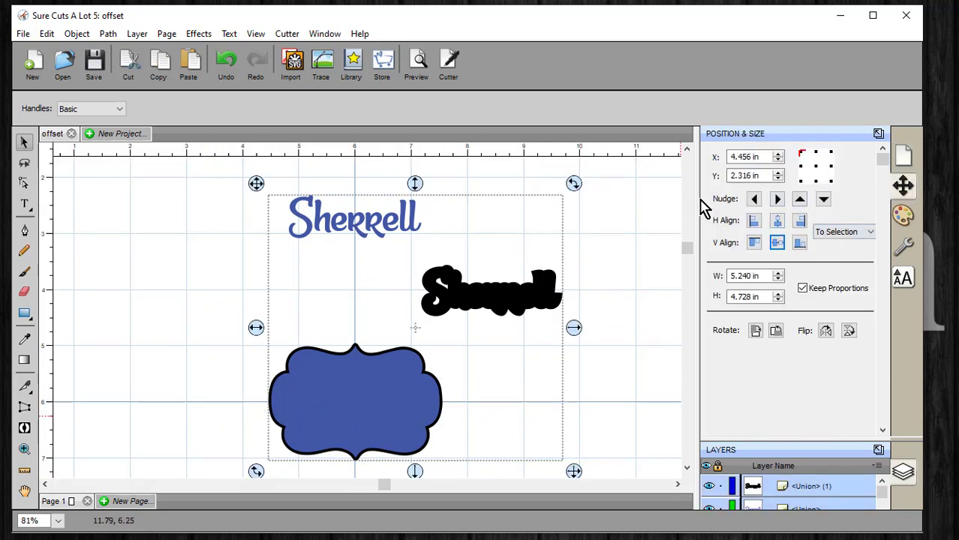
{"action": "left_click", "coordinate": [778, 224]}
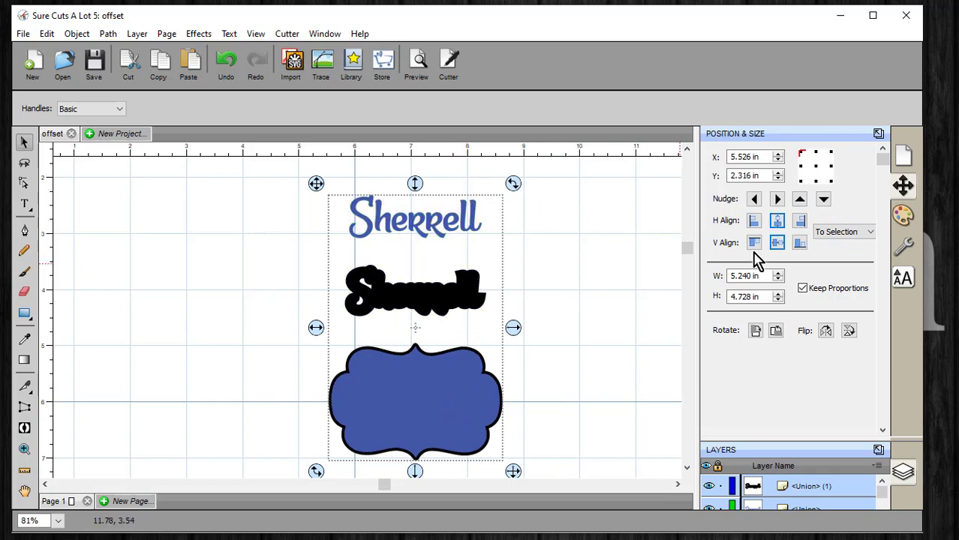
{"action": "left_click", "coordinate": [777, 244]}
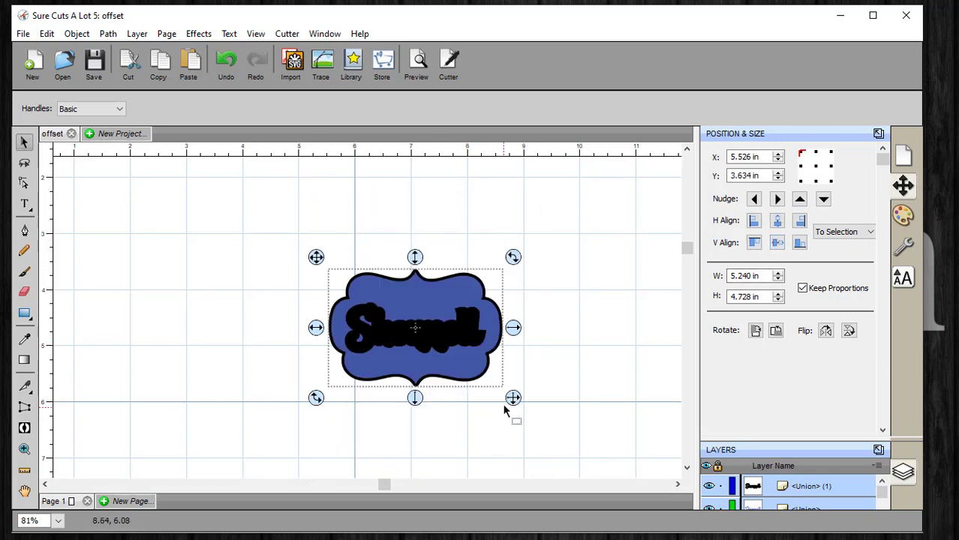
{"action": "left_click_drag", "start_coordinate": [584, 250], "coordinate": [557, 214]}
{"action": "left_click", "coordinate": [413, 373]}
{"action": "left_click_drag", "start_coordinate": [414, 372], "coordinate": [367, 385]}
{"action": "left_click", "coordinate": [552, 404]}
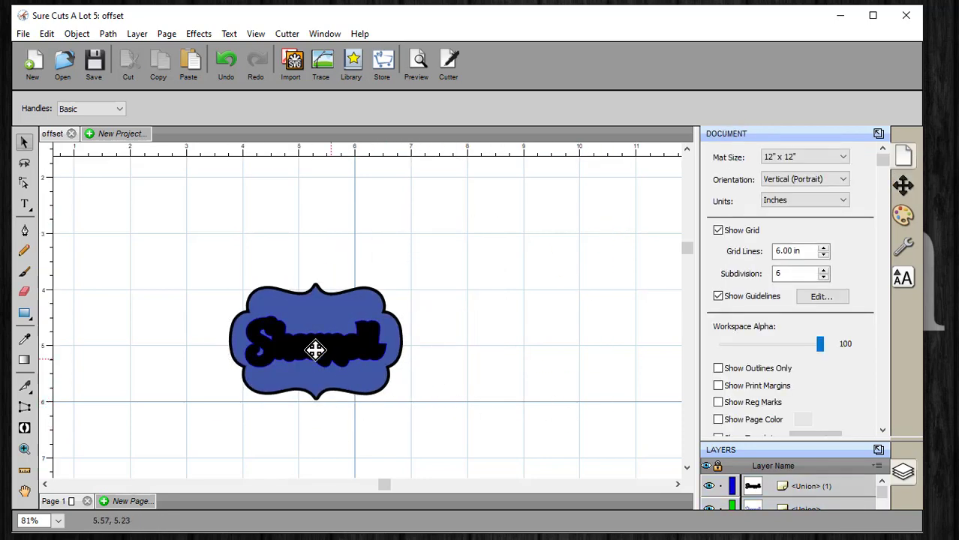
Step: In a floating Layers window, drag the blue Sherrell text layer above its black outline layer
{"action": "left_click", "coordinate": [879, 451]}
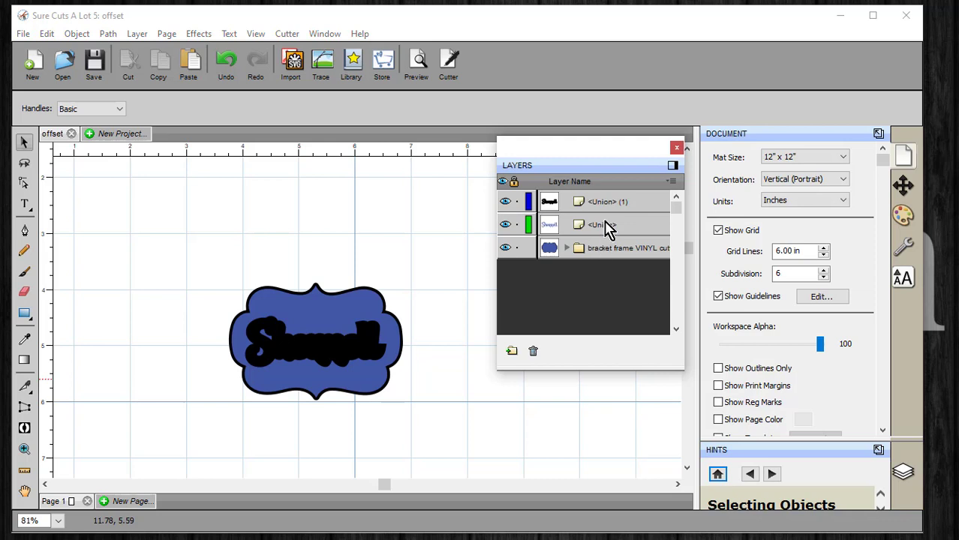
{"action": "left_click", "coordinate": [604, 226]}
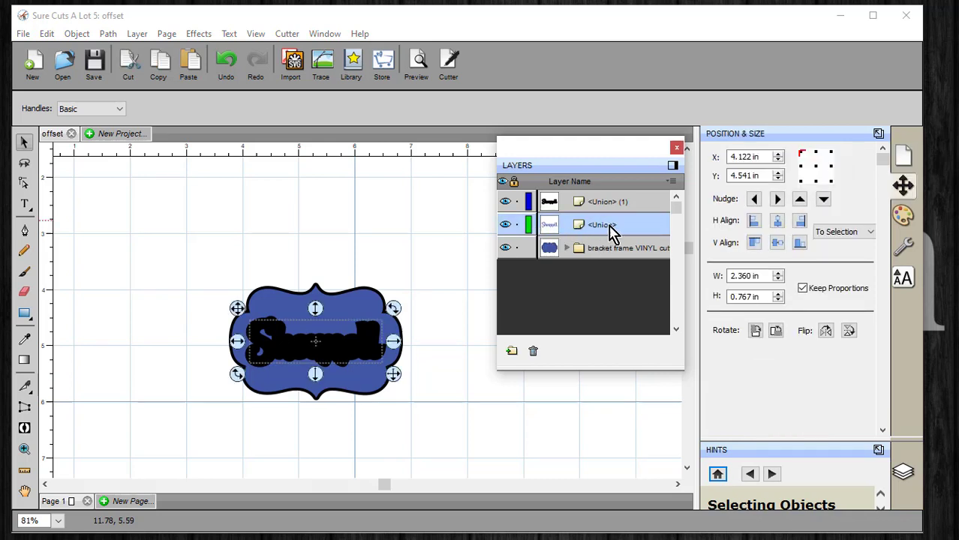
{"action": "left_click_drag", "start_coordinate": [607, 234], "coordinate": [612, 198]}
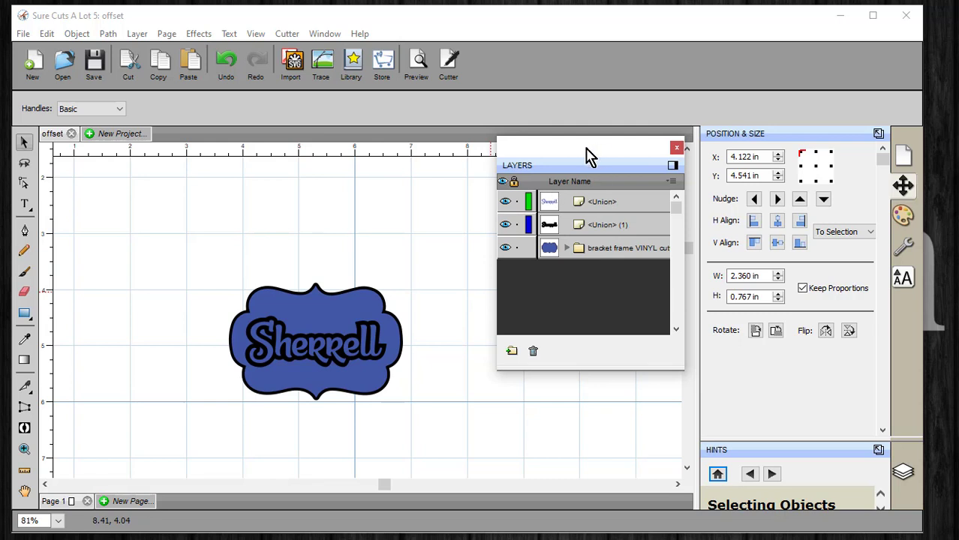
Step: Close the floating Layers window and zoom in closely on the finished label
{"action": "left_click_drag", "start_coordinate": [590, 155], "coordinate": [606, 160]}
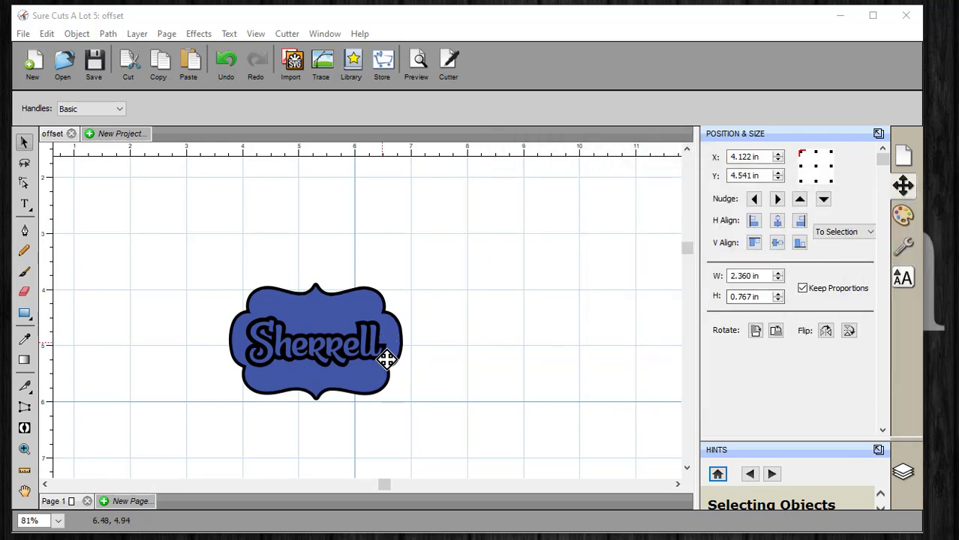
{"action": "left_click", "coordinate": [24, 449]}
{"action": "left_click", "coordinate": [312, 363]}
{"action": "left_click", "coordinate": [389, 293]}
{"action": "left_click", "coordinate": [347, 335]}
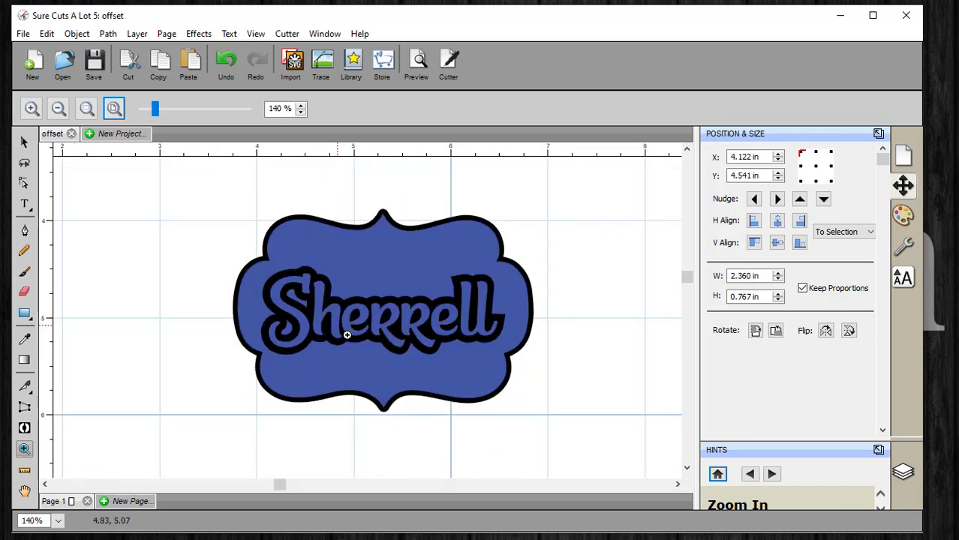
{"action": "left_click", "coordinate": [420, 369]}
{"action": "scroll", "coordinate": [456, 370], "scroll_direction": "up", "scroll_amount": 1}
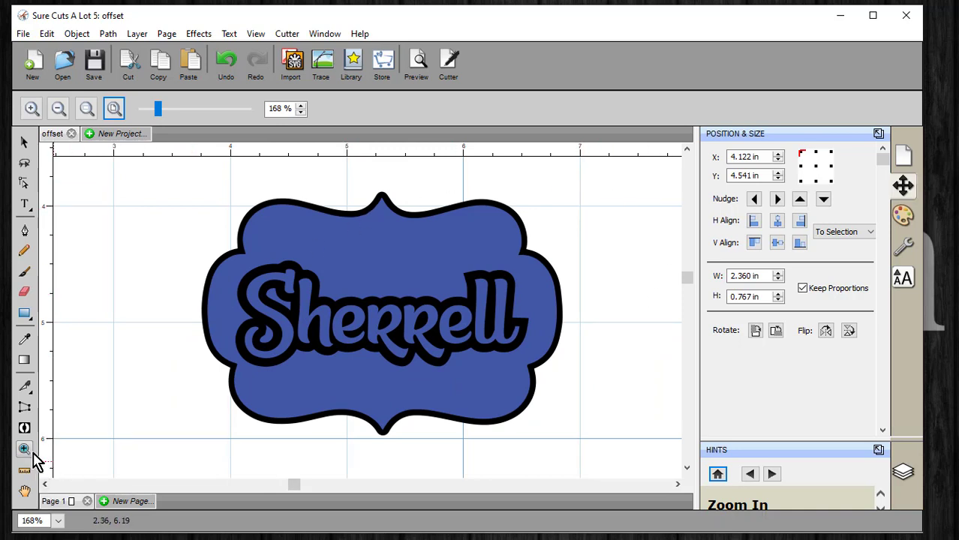
Step: Zoom back out to 38% so the whole cutting mat is visible
{"action": "left_click", "coordinate": [59, 108]}
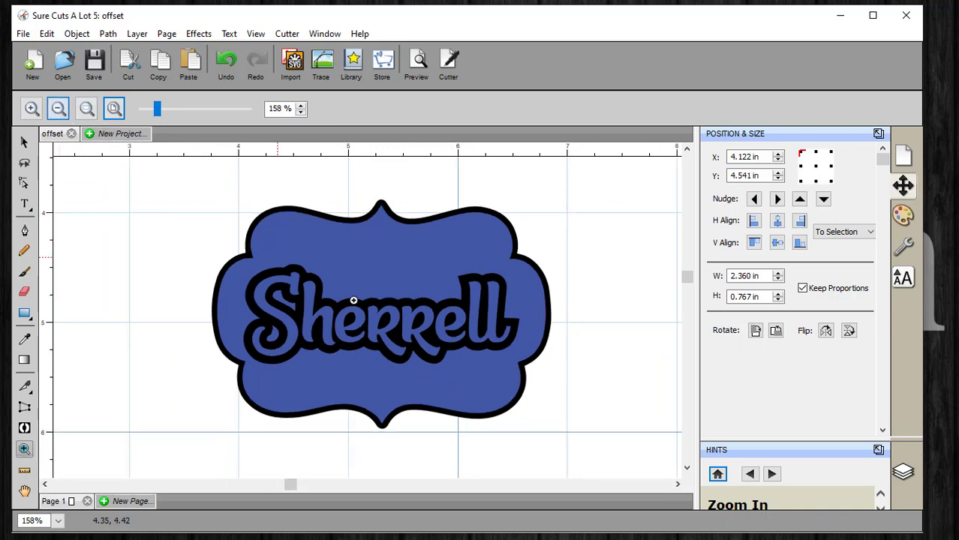
{"action": "left_click", "coordinate": [60, 110]}
{"action": "left_click", "coordinate": [60, 110]}
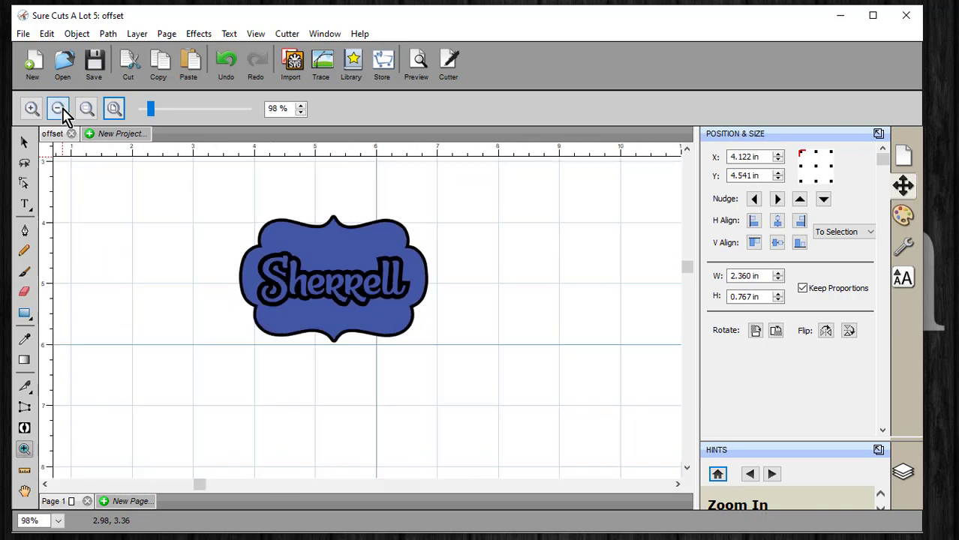
{"action": "left_click", "coordinate": [60, 109]}
{"action": "left_click", "coordinate": [60, 109]}
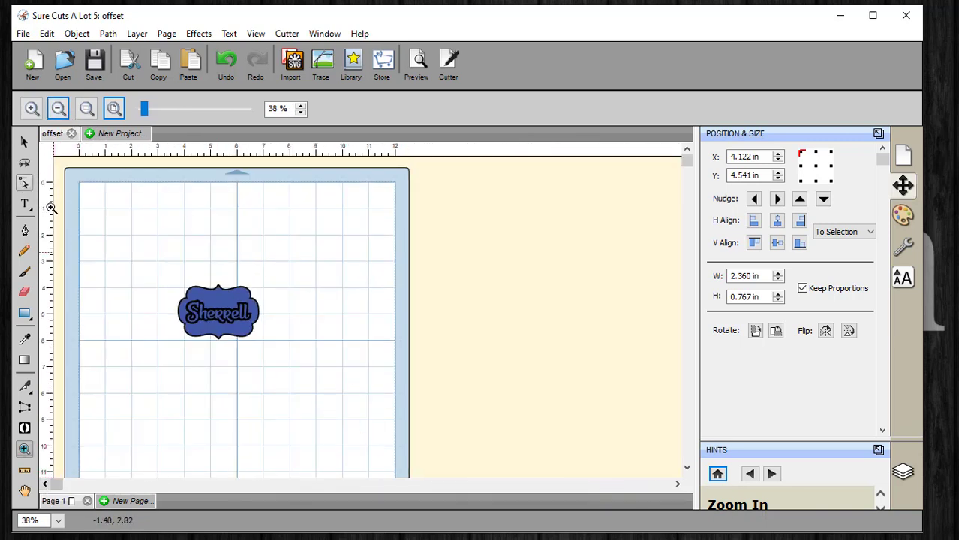
Step: Move the name to the mat's left, the blue bracket to the right, and the black bracket below it
{"action": "left_click", "coordinate": [23, 142]}
{"action": "left_click_drag", "start_coordinate": [298, 242], "coordinate": [128, 375]}
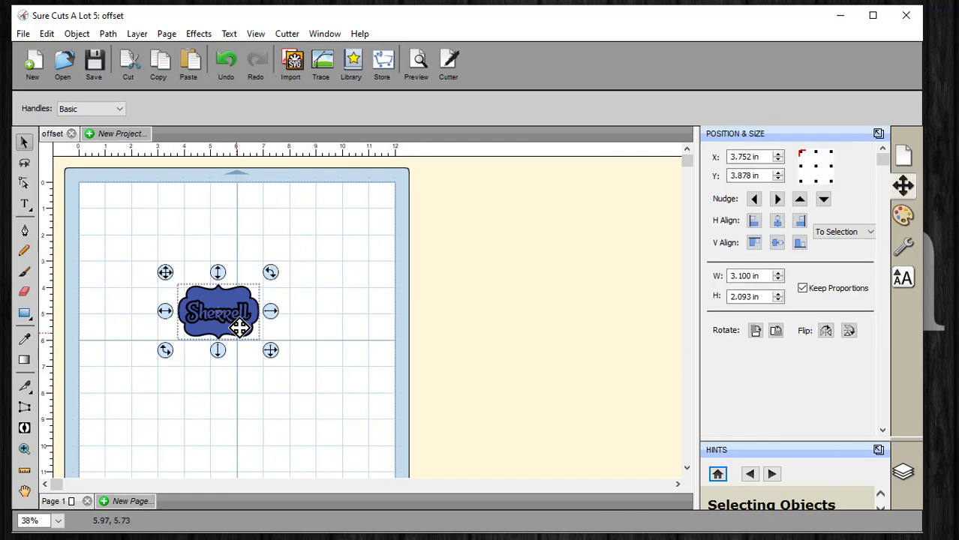
{"action": "left_click_drag", "start_coordinate": [238, 328], "coordinate": [156, 327]}
{"action": "left_click", "coordinate": [206, 293]}
{"action": "left_click_drag", "start_coordinate": [196, 294], "coordinate": [135, 270]}
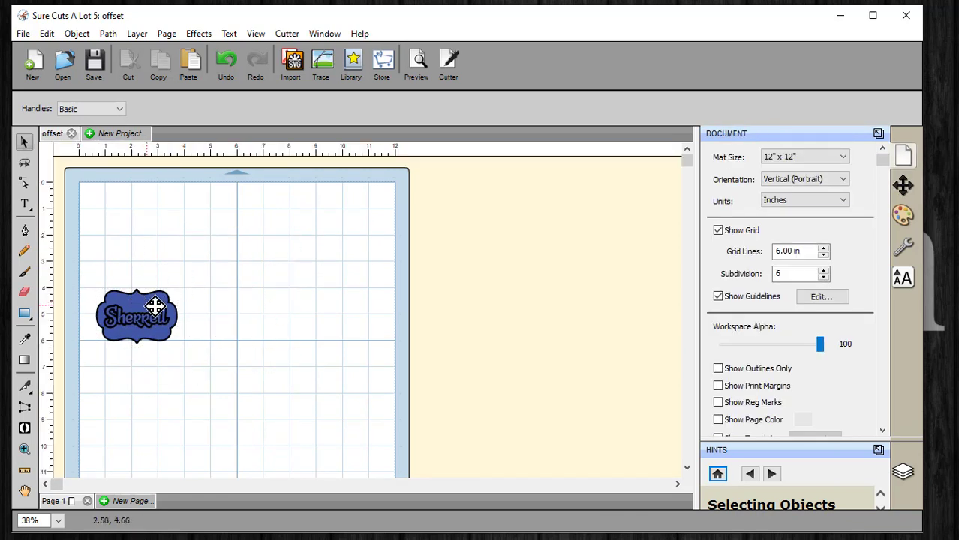
{"action": "left_click_drag", "start_coordinate": [155, 305], "coordinate": [314, 303]}
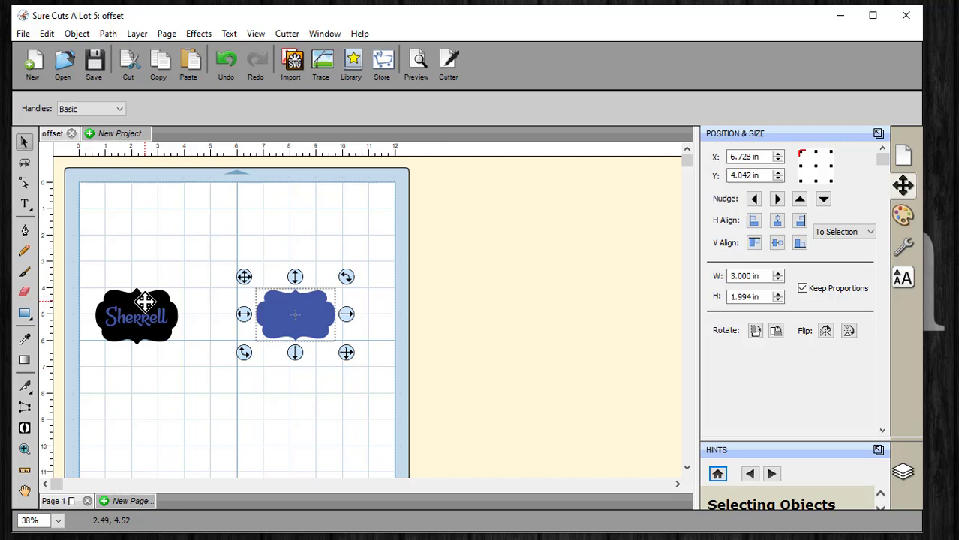
{"action": "left_click", "coordinate": [144, 302]}
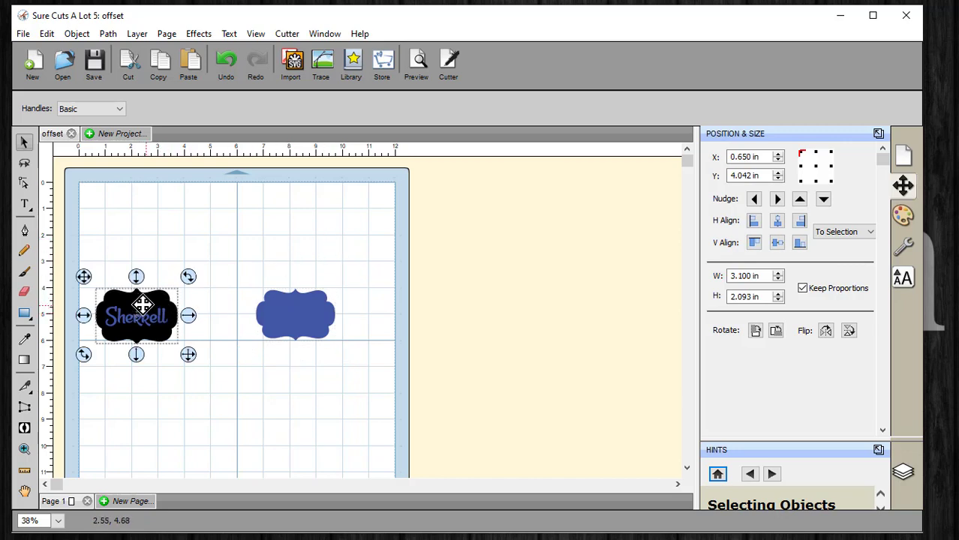
{"action": "left_click_drag", "start_coordinate": [143, 304], "coordinate": [313, 387]}
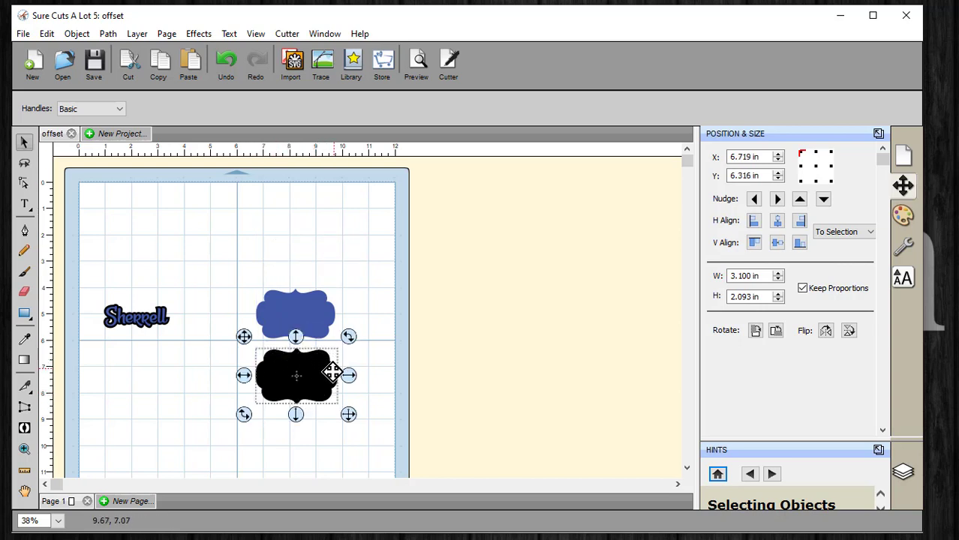
Step: Zoom in closely on the black bracket, then fit the whole mat back in view
{"action": "left_click", "coordinate": [24, 448]}
{"action": "left_click", "coordinate": [302, 377]}
{"action": "left_click", "coordinate": [321, 314]}
{"action": "left_click", "coordinate": [426, 307]}
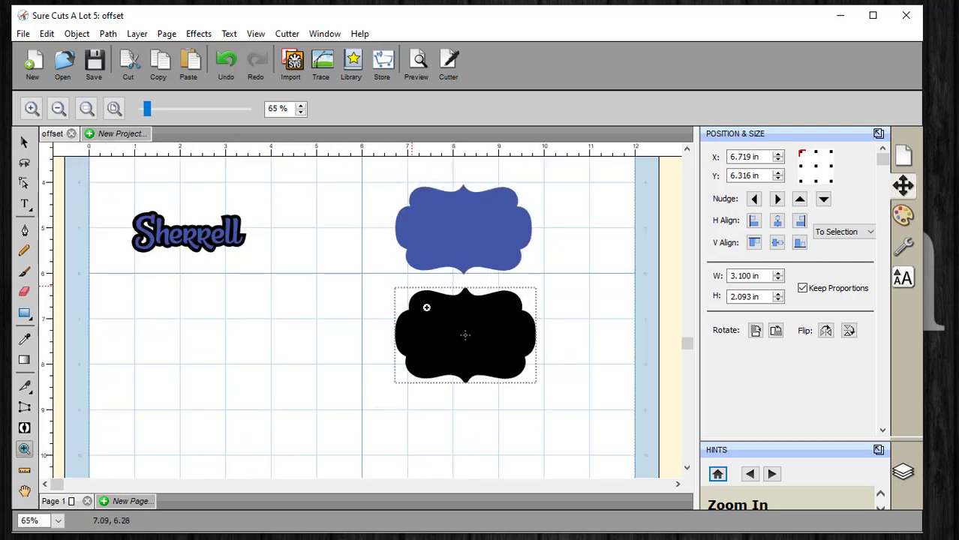
{"action": "left_click", "coordinate": [426, 308]}
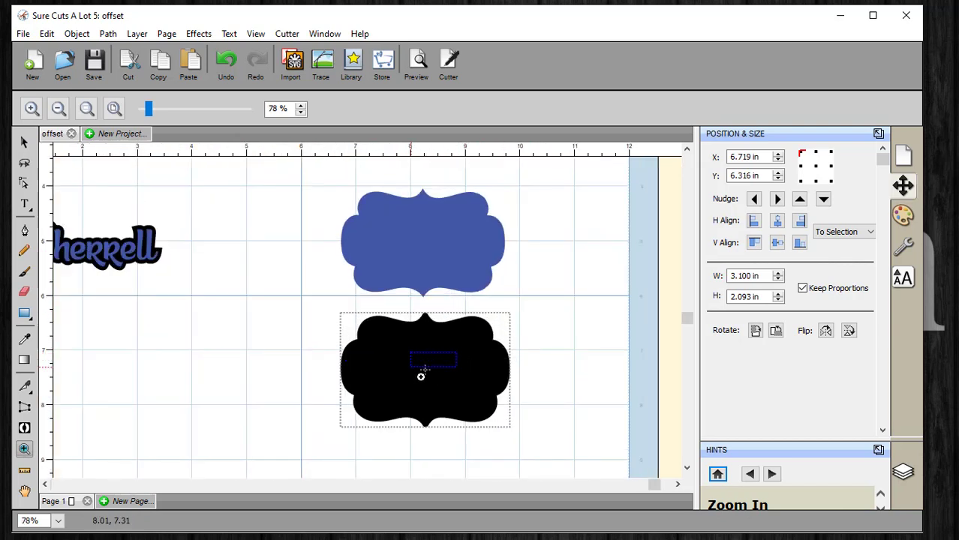
{"action": "left_click_drag", "start_coordinate": [421, 377], "coordinate": [419, 373]}
{"action": "left_click", "coordinate": [114, 109]}
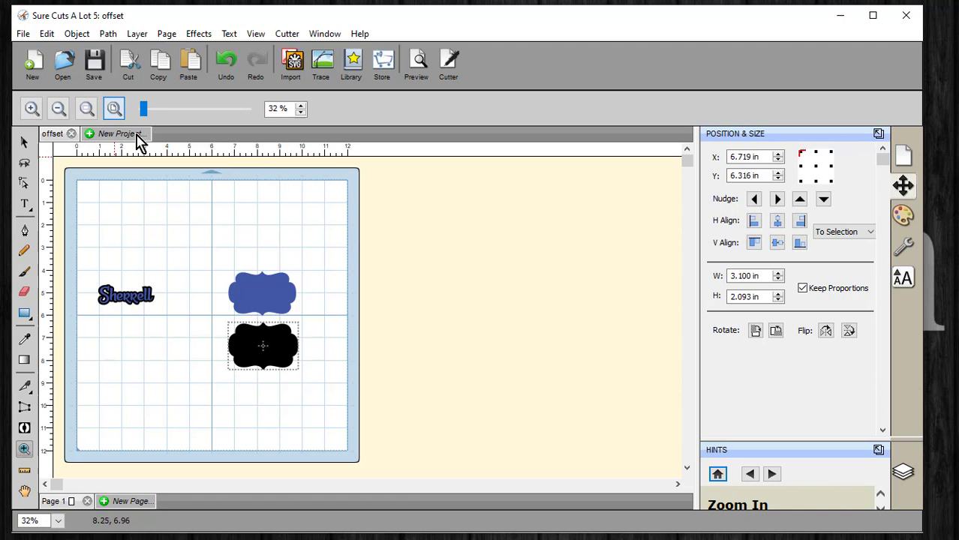
Step: Zoom in again on the separated bracket shapes
{"action": "left_click", "coordinate": [268, 332]}
{"action": "left_click", "coordinate": [315, 330]}
{"action": "left_click", "coordinate": [349, 319]}
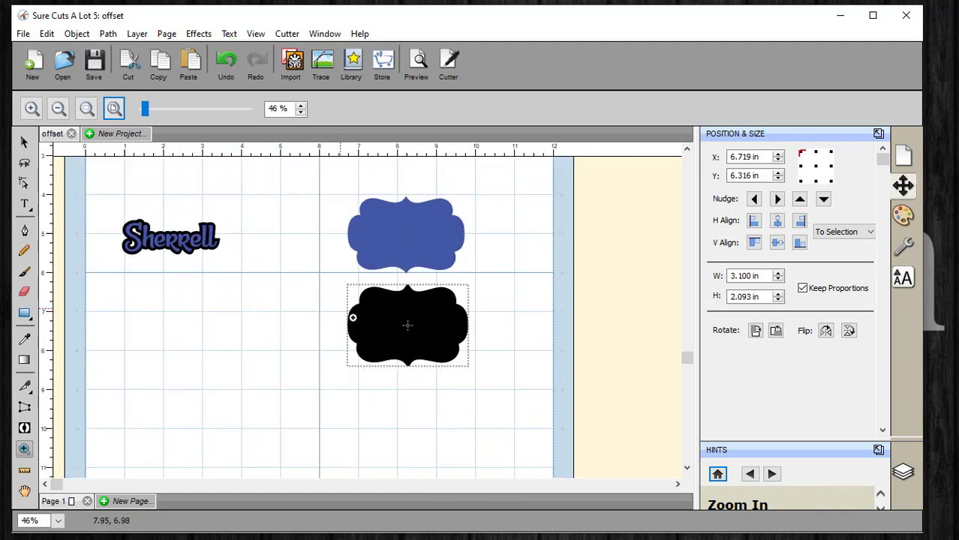
{"action": "left_click", "coordinate": [439, 271]}
{"action": "left_click", "coordinate": [476, 341]}
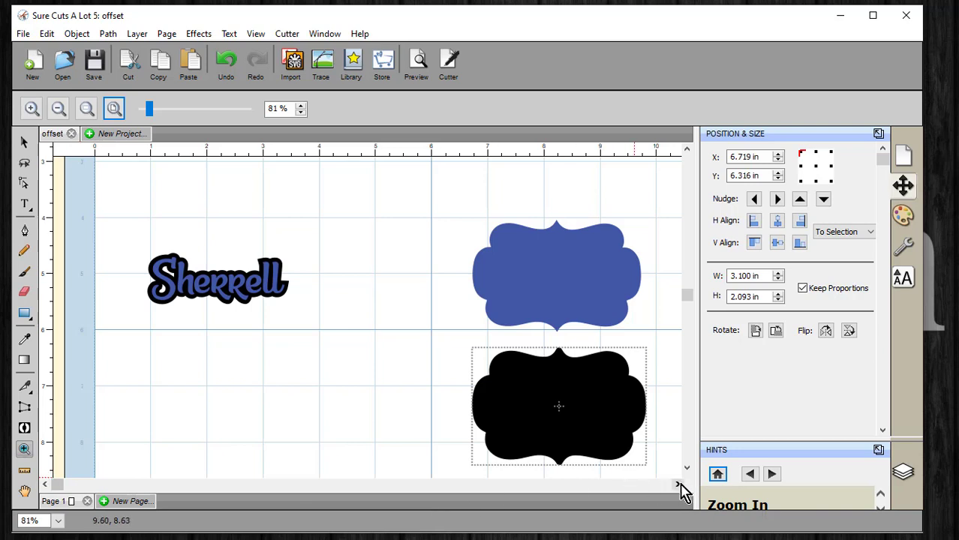
{"action": "left_click", "coordinate": [678, 486]}
Step: Place the black and blue brackets side by side on the mat
{"action": "left_click", "coordinate": [24, 142]}
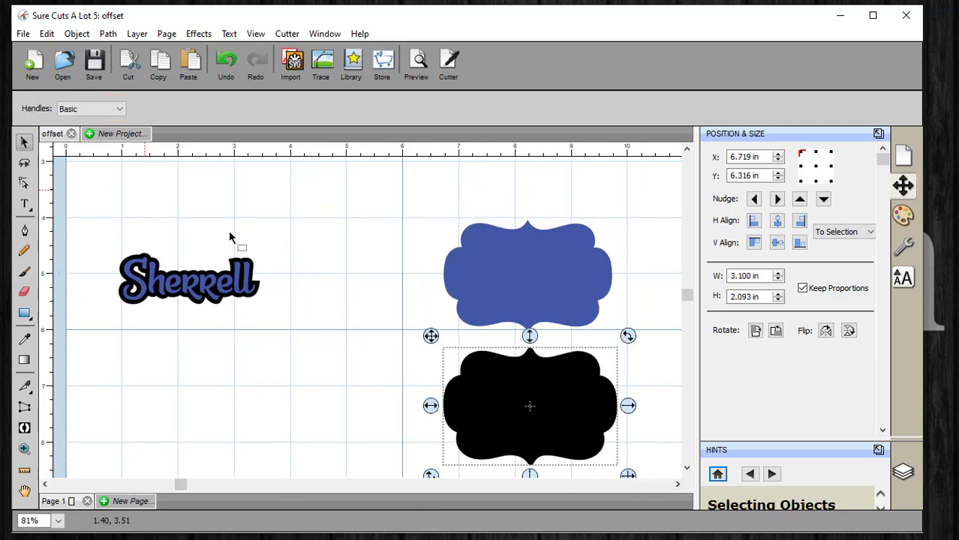
{"action": "left_click_drag", "start_coordinate": [573, 416], "coordinate": [382, 397]}
{"action": "left_click", "coordinate": [513, 303]}
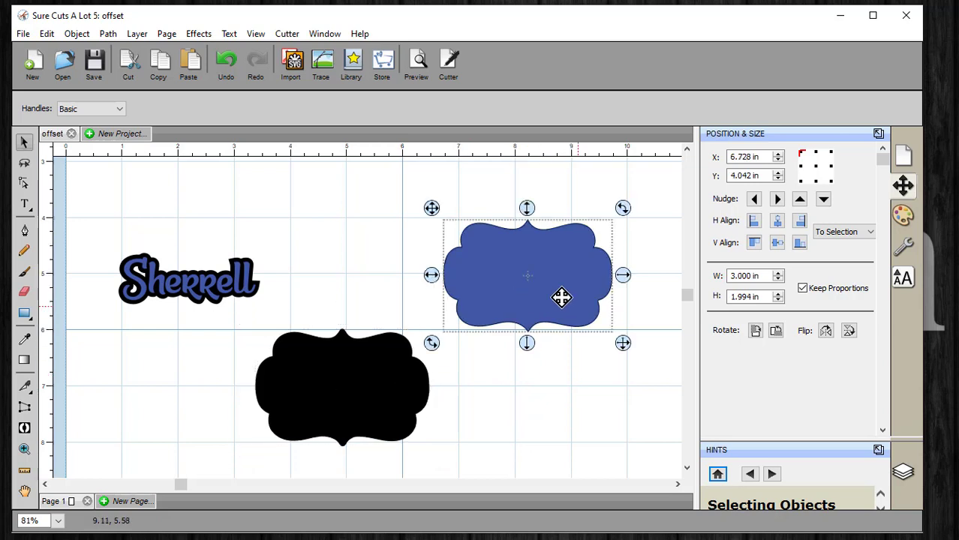
{"action": "left_click_drag", "start_coordinate": [561, 296], "coordinate": [538, 386]}
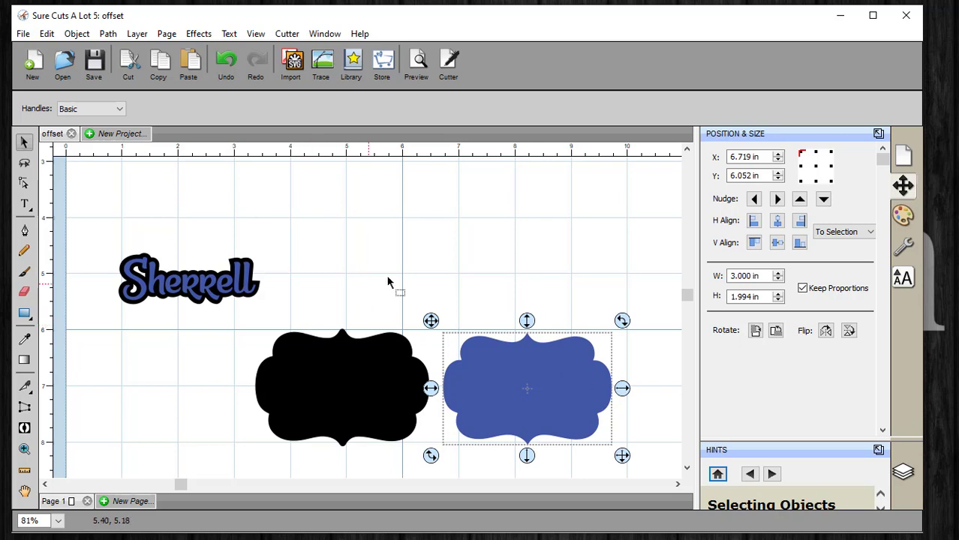
{"action": "left_click", "coordinate": [476, 228]}
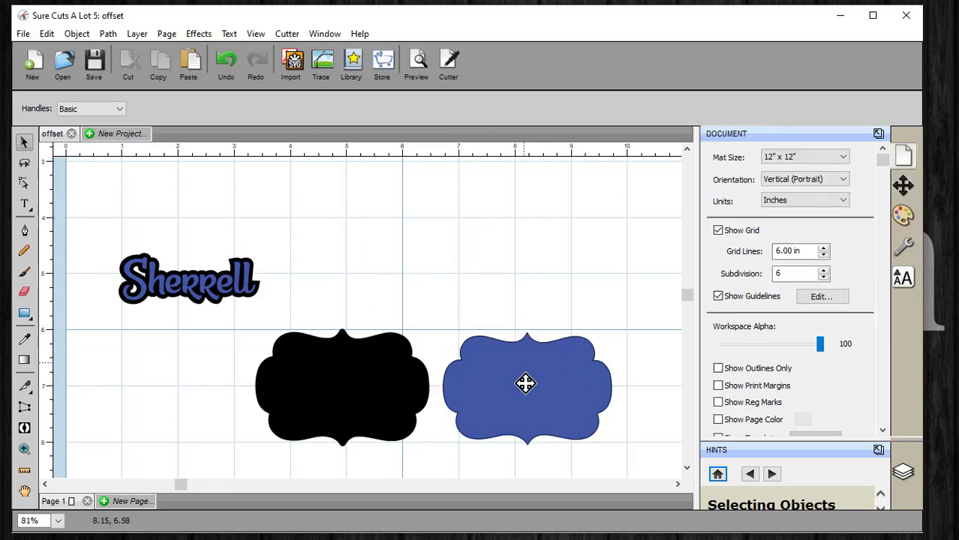
Step: Copy and paste the blue bracket, move the duplicate above the pair, and open the Path menu
{"action": "left_click", "coordinate": [531, 383]}
{"action": "right_click", "coordinate": [538, 388]}
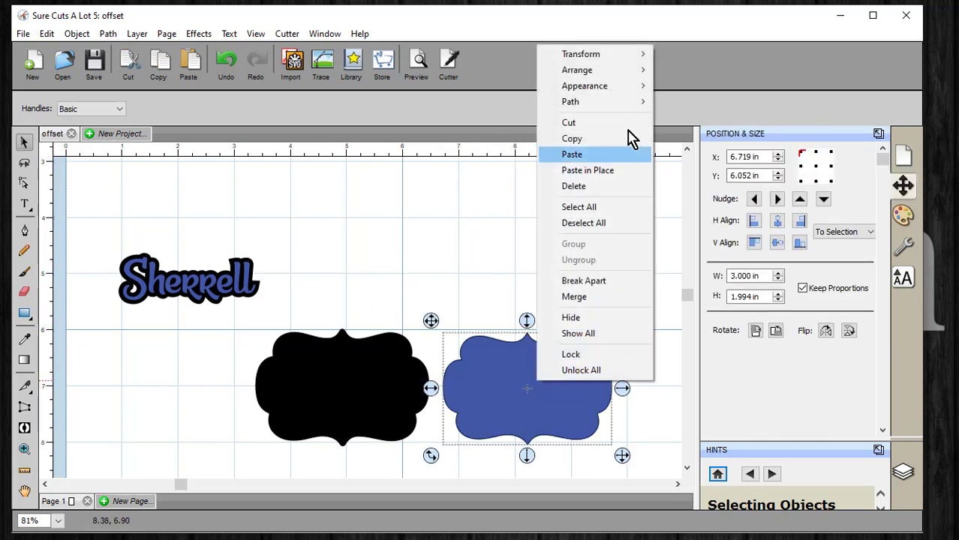
{"action": "left_click", "coordinate": [578, 139]}
{"action": "left_click", "coordinate": [480, 232]}
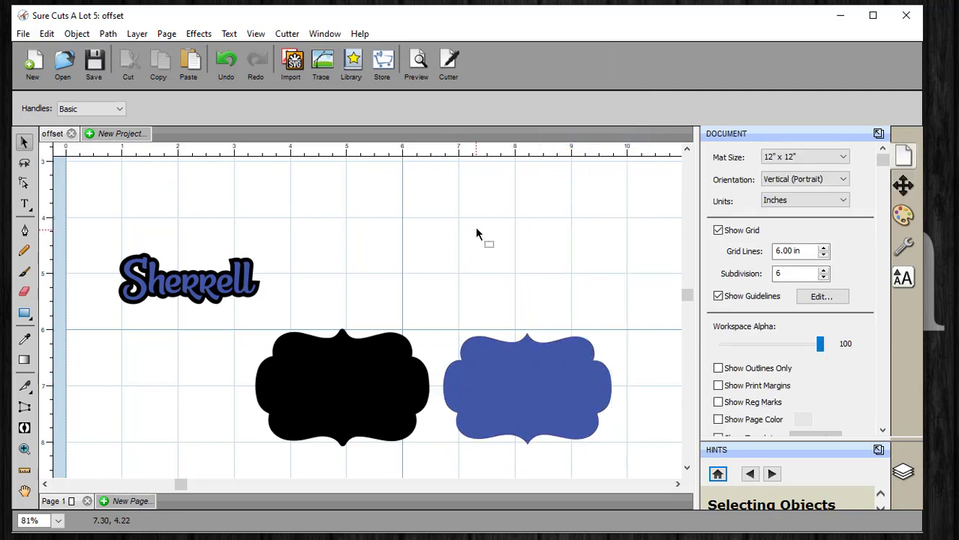
{"action": "right_click", "coordinate": [479, 232]}
{"action": "left_click", "coordinate": [526, 275]}
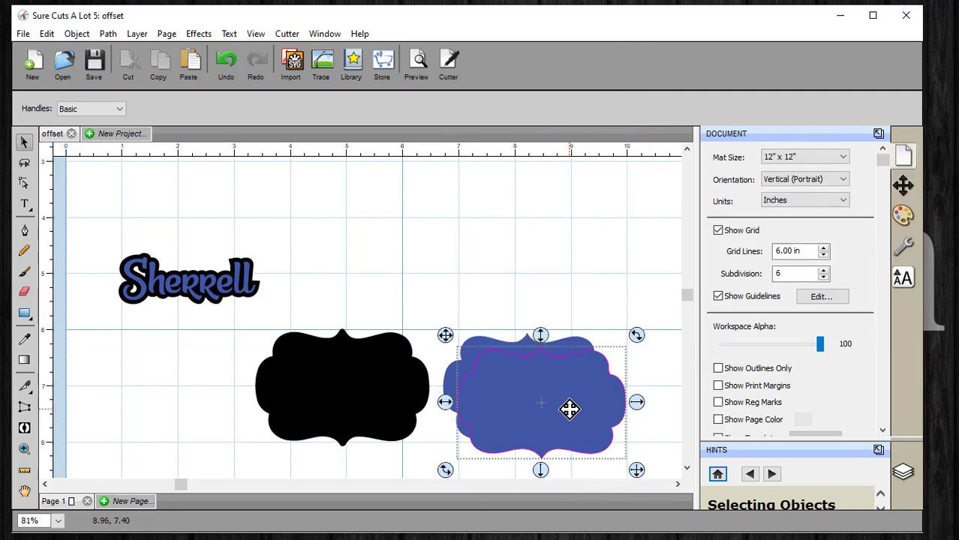
{"action": "left_click_drag", "start_coordinate": [569, 407], "coordinate": [469, 261]}
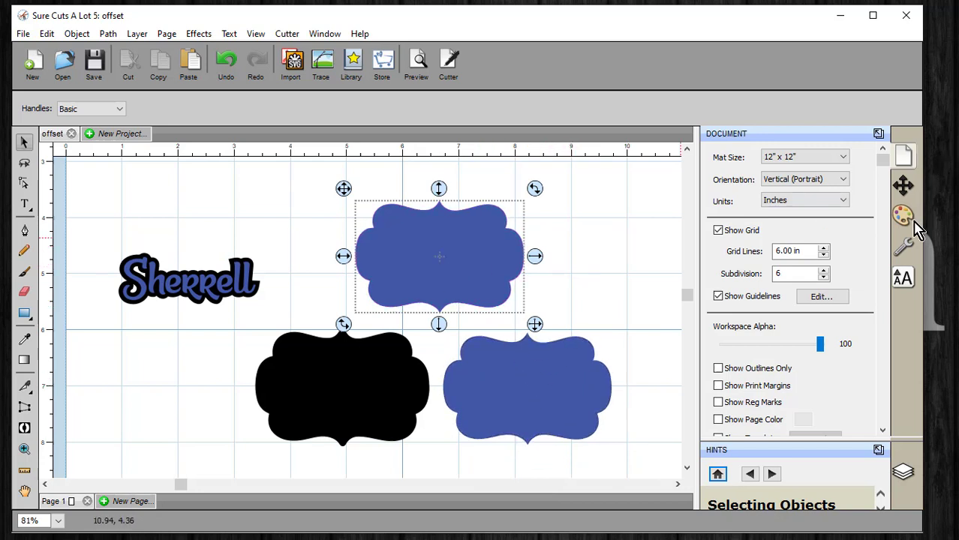
{"action": "left_click", "coordinate": [110, 36]}
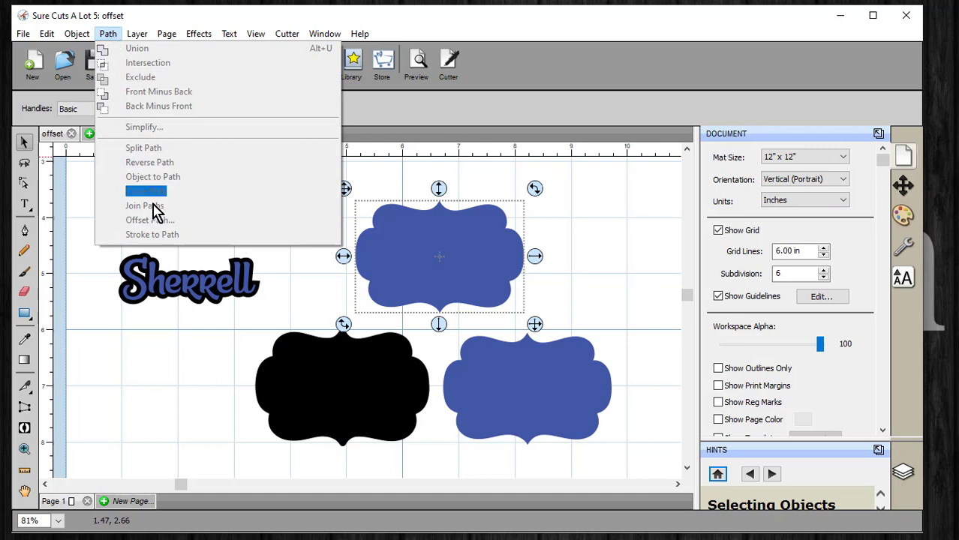
Step: Add a 0.073 in inset offset to the top blue bracket copy using Offset Path
{"action": "left_click_drag", "start_coordinate": [577, 177], "coordinate": [330, 321]}
{"action": "left_click", "coordinate": [109, 35]}
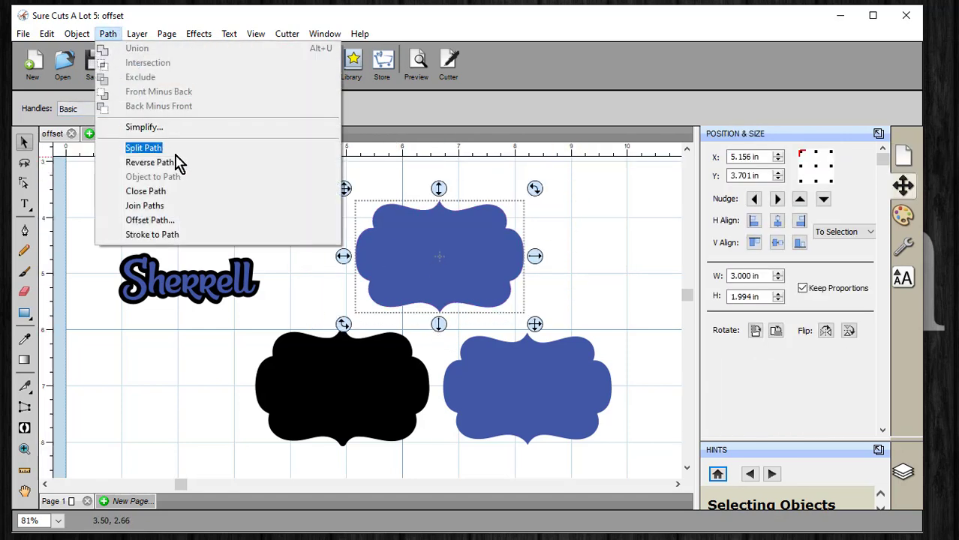
{"action": "left_click", "coordinate": [160, 221]}
{"action": "left_click_drag", "start_coordinate": [524, 176], "coordinate": [732, 229]}
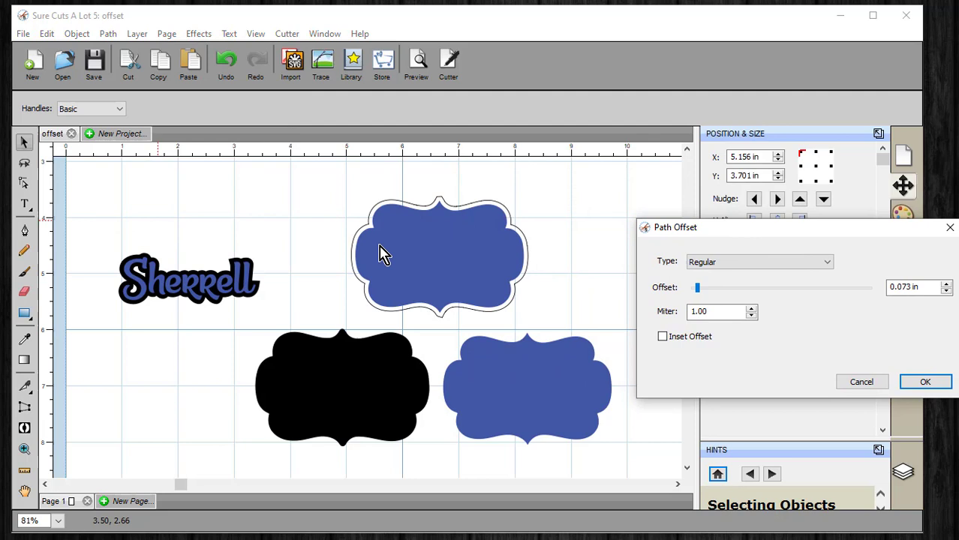
{"action": "left_click_drag", "start_coordinate": [775, 239], "coordinate": [734, 239]}
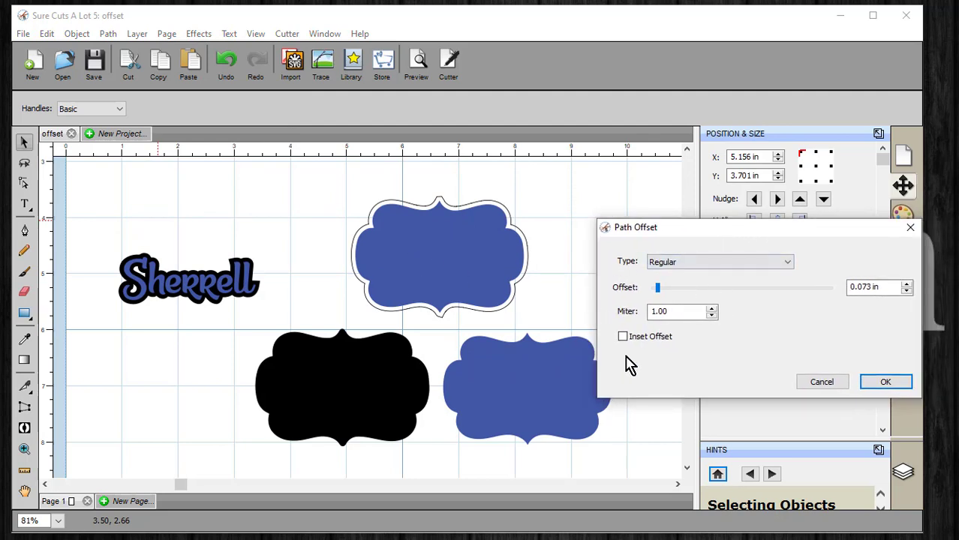
{"action": "left_click", "coordinate": [623, 338]}
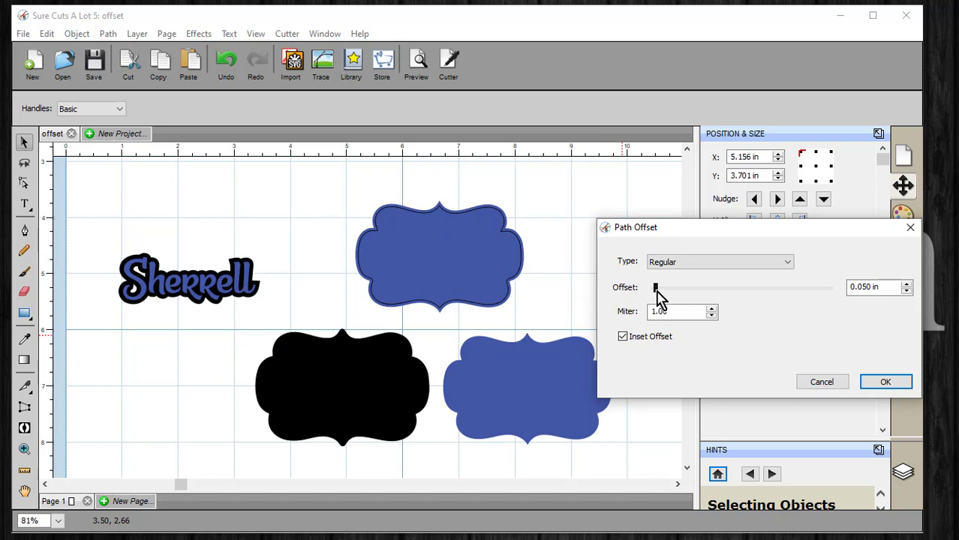
{"action": "left_click_drag", "start_coordinate": [657, 292], "coordinate": [659, 291]}
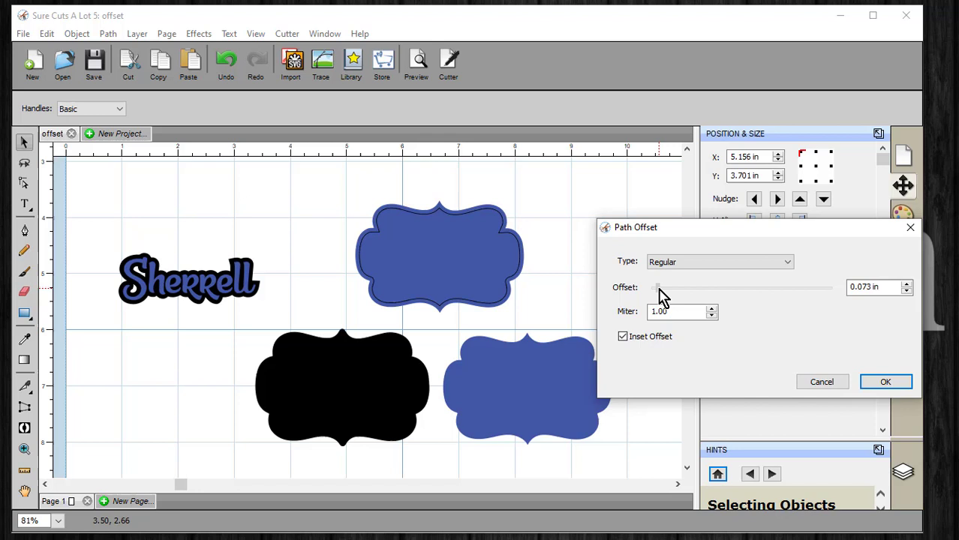
{"action": "left_click", "coordinate": [659, 293]}
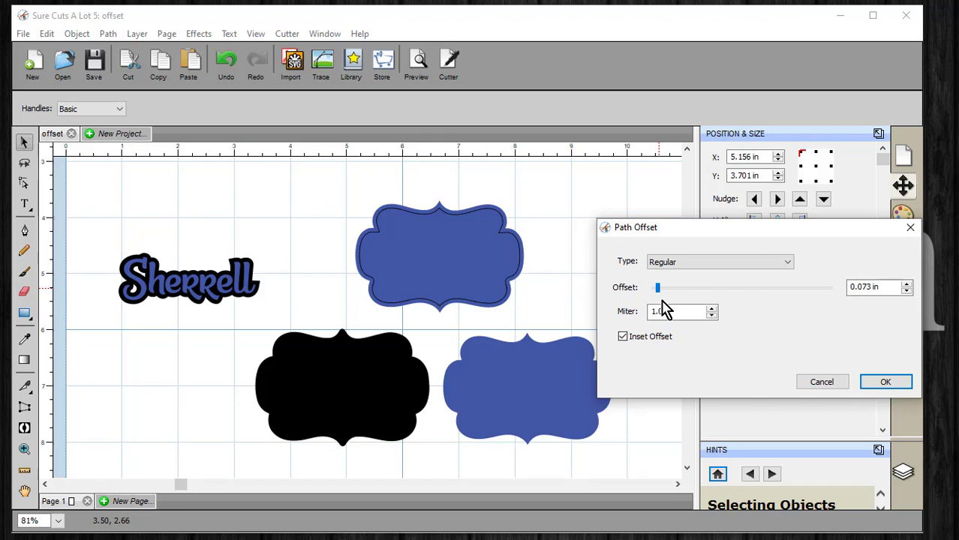
{"action": "left_click", "coordinate": [886, 383]}
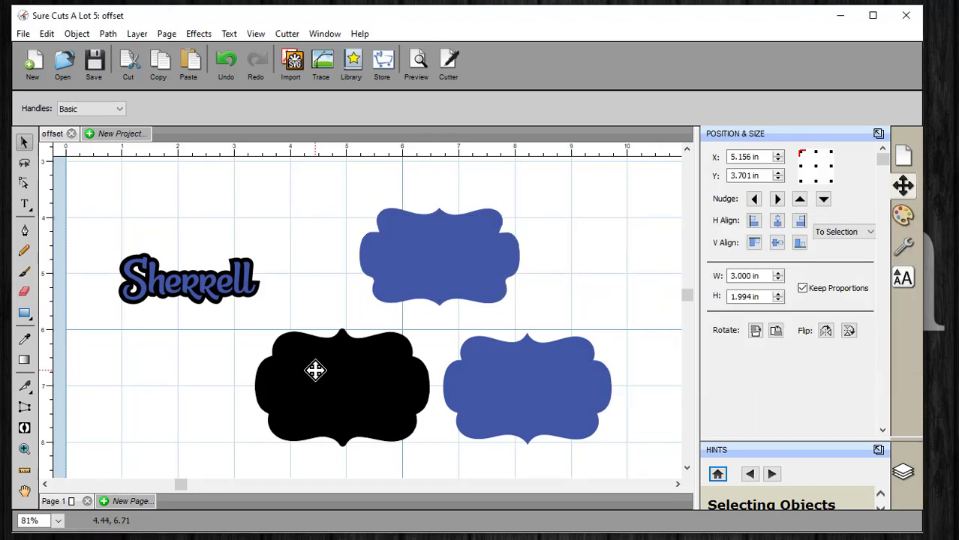
Step: Give the inset bracket shape a solid black fill in Fill & Stroke
{"action": "left_click", "coordinate": [440, 253]}
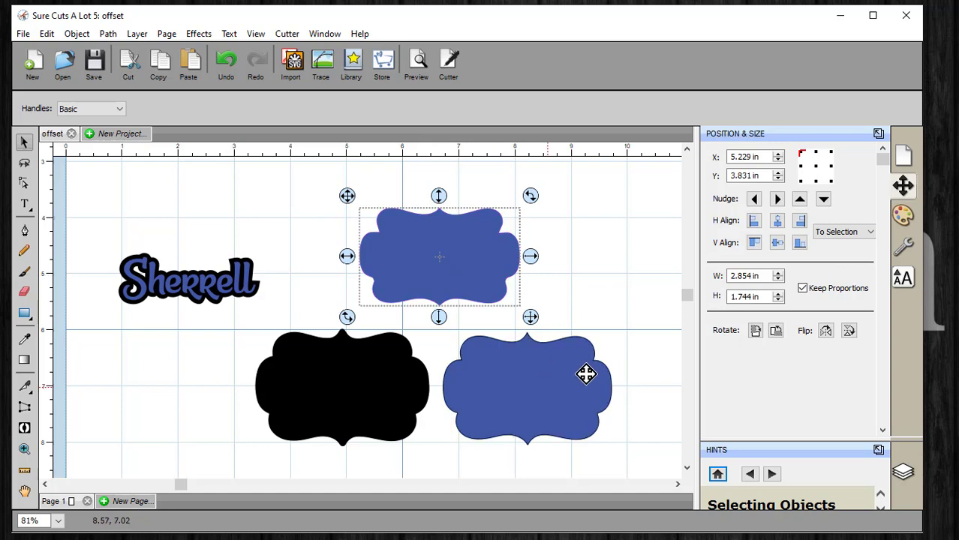
{"action": "left_click", "coordinate": [604, 221]}
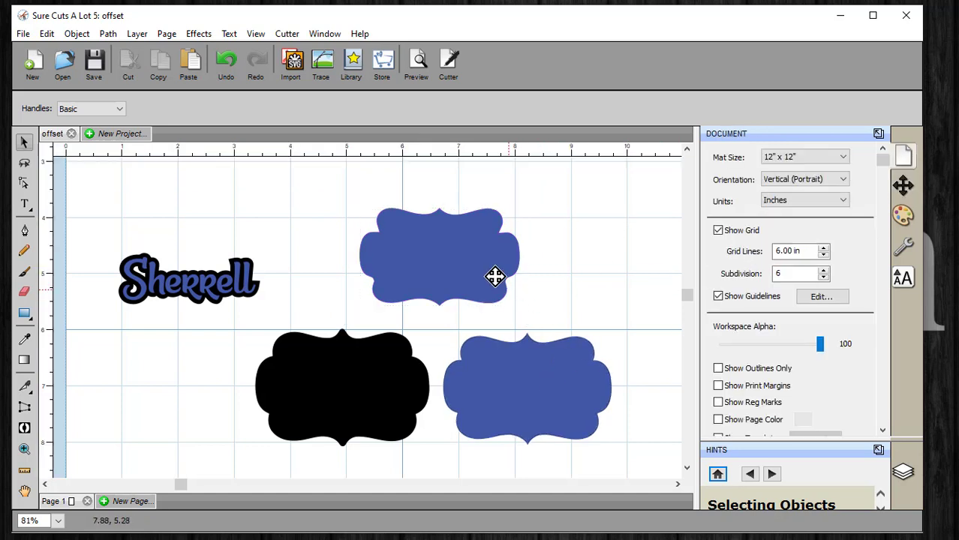
{"action": "left_click", "coordinate": [436, 256]}
{"action": "left_click", "coordinate": [903, 215]}
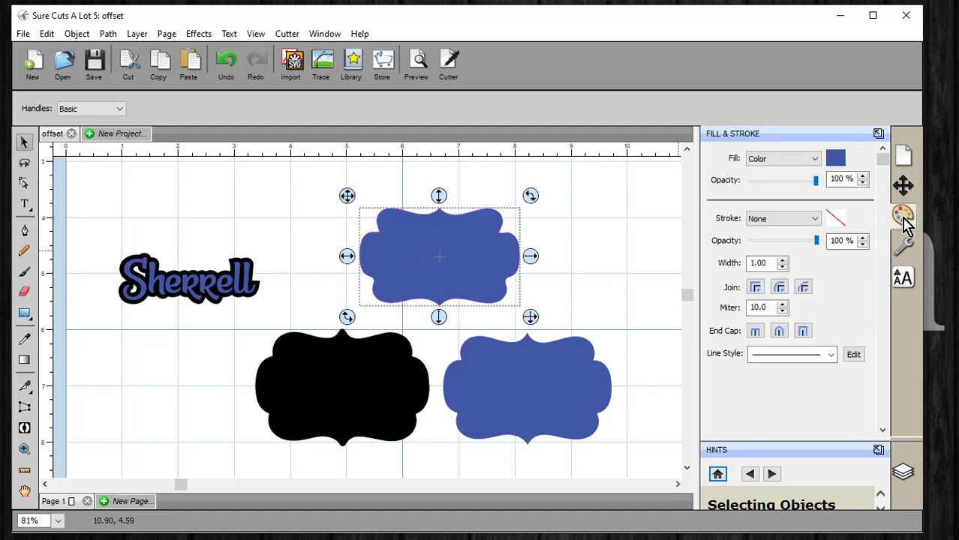
{"action": "left_click", "coordinate": [836, 160]}
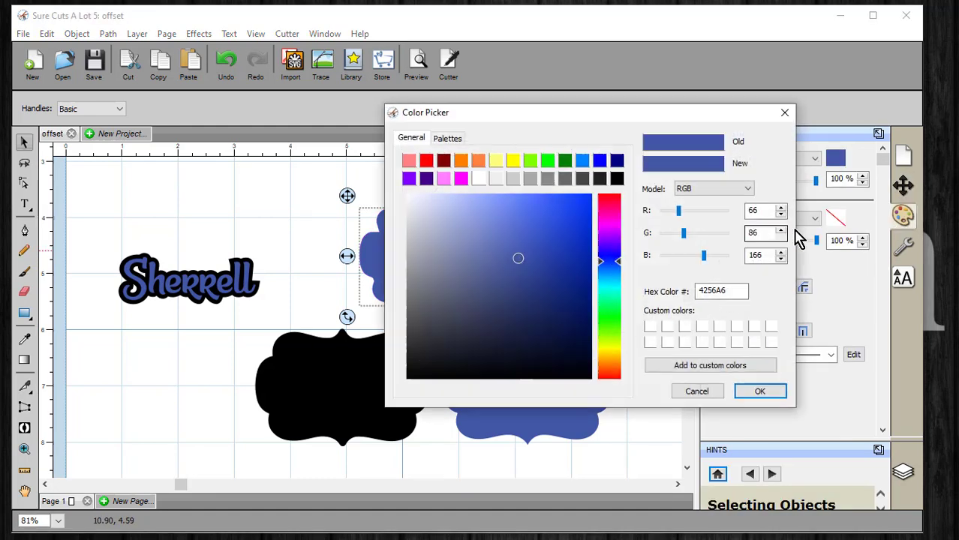
{"action": "left_click", "coordinate": [617, 178]}
{"action": "left_click", "coordinate": [760, 392]}
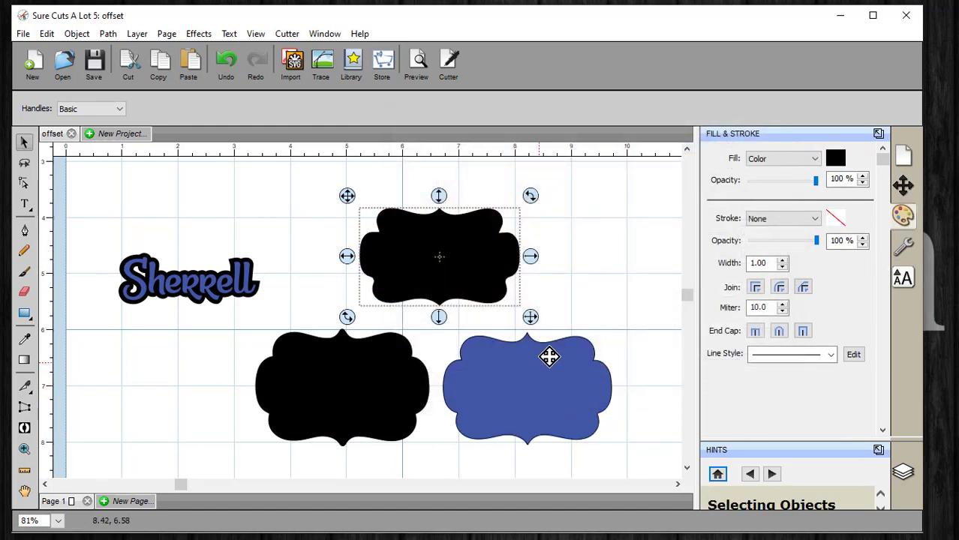
{"action": "left_click", "coordinate": [596, 242]}
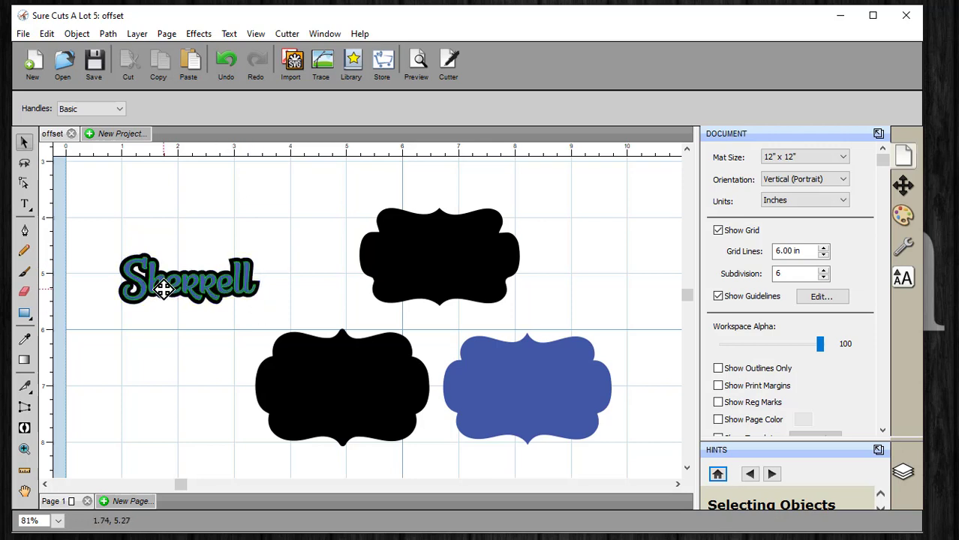
Step: Move the Sherrell name out to the right and the blue bracket frame to the top left
{"action": "left_click_drag", "start_coordinate": [280, 226], "coordinate": [102, 322]}
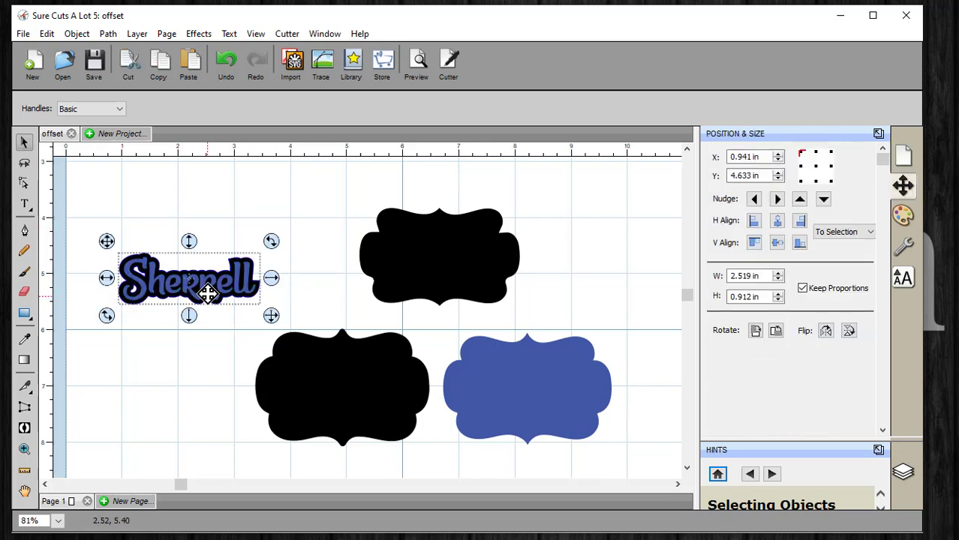
{"action": "mouse_move", "coordinate": [213, 279]}
{"action": "left_mouse_down"}
{"action": "mouse_move", "coordinate": [518, 402]}
{"action": "mouse_move", "coordinate": [548, 402]}
{"action": "left_mouse_up"}
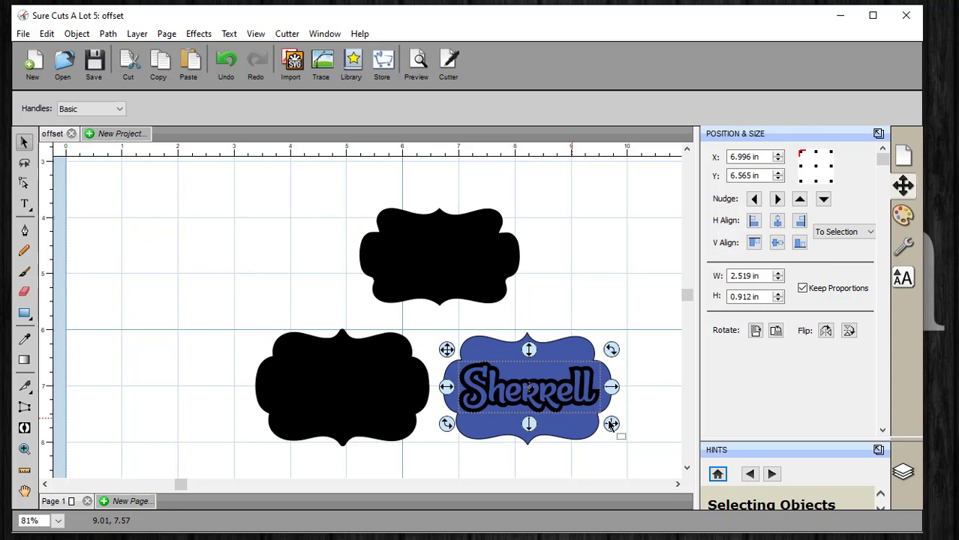
{"action": "left_click", "coordinate": [671, 380]}
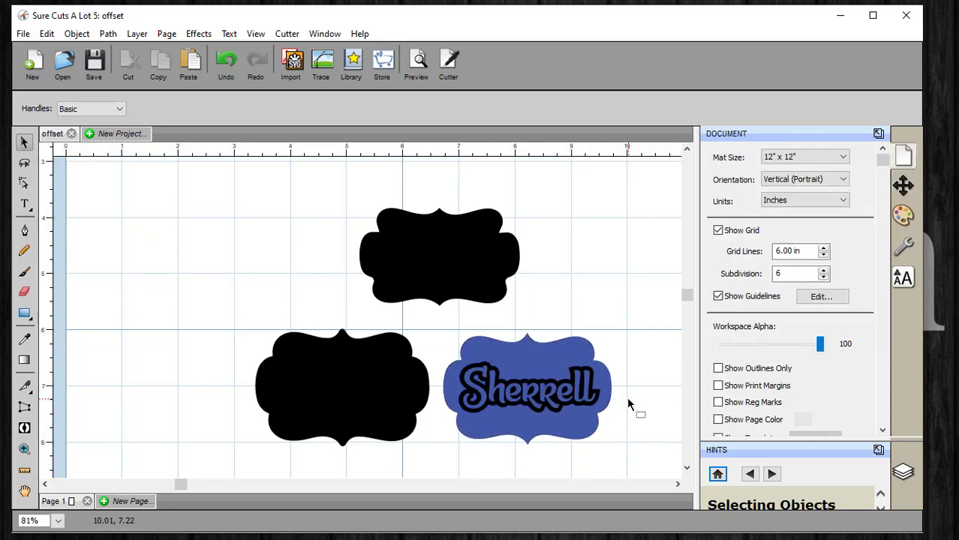
{"action": "mouse_move", "coordinate": [541, 371]}
{"action": "left_mouse_down"}
{"action": "mouse_move", "coordinate": [548, 365]}
{"action": "mouse_move", "coordinate": [256, 244]}
{"action": "left_mouse_up"}
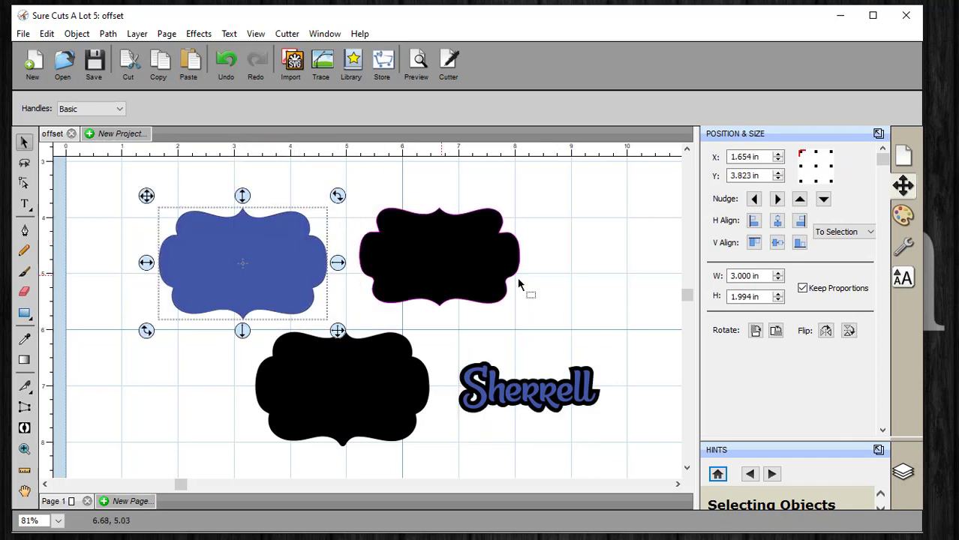
{"action": "left_click", "coordinate": [638, 339]}
{"action": "left_click_drag", "start_coordinate": [638, 338], "coordinate": [460, 439]}
{"action": "left_click_drag", "start_coordinate": [488, 396], "coordinate": [590, 393]}
{"action": "left_click", "coordinate": [548, 261]}
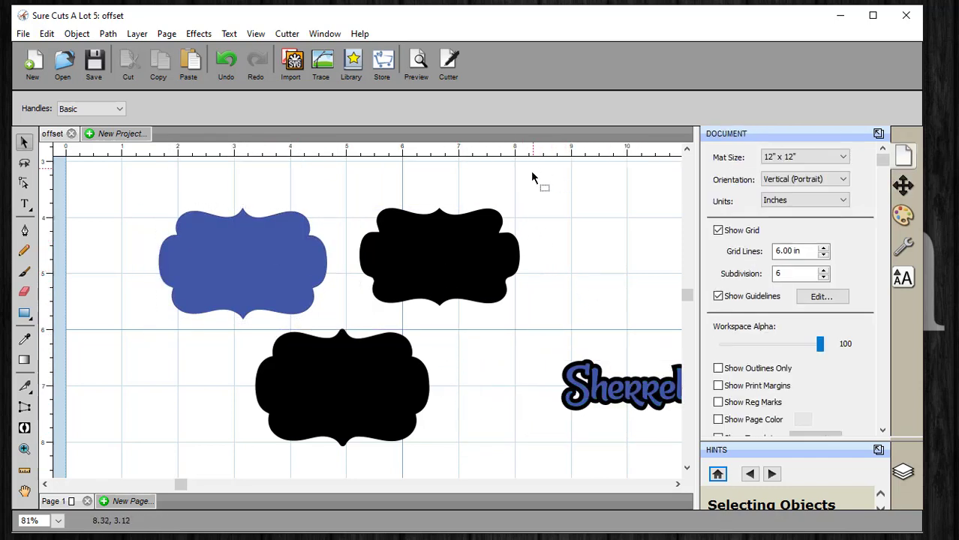
Step: Centre the three bracket shapes horizontally and vertically, then place Sherrell above the frame
{"action": "left_click_drag", "start_coordinate": [532, 168], "coordinate": [107, 469]}
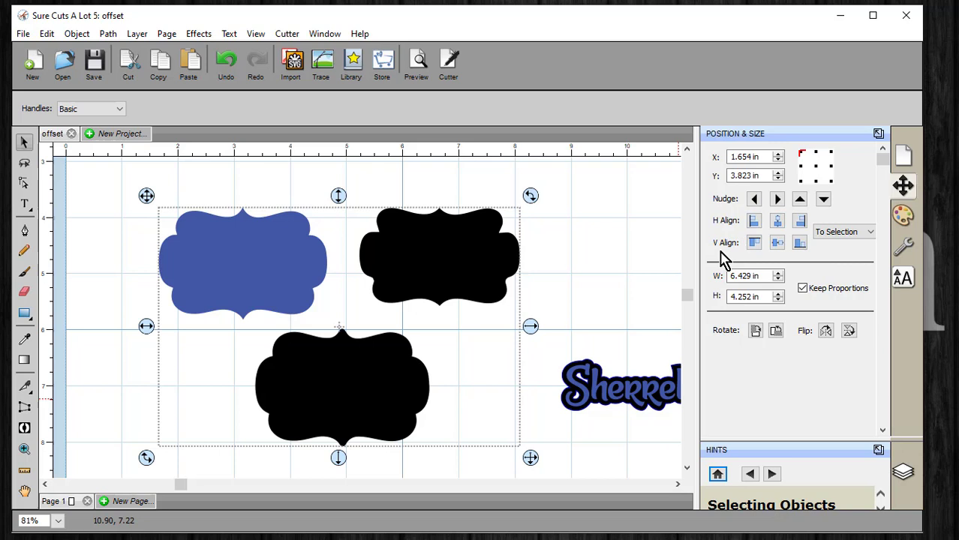
{"action": "left_click", "coordinate": [777, 221]}
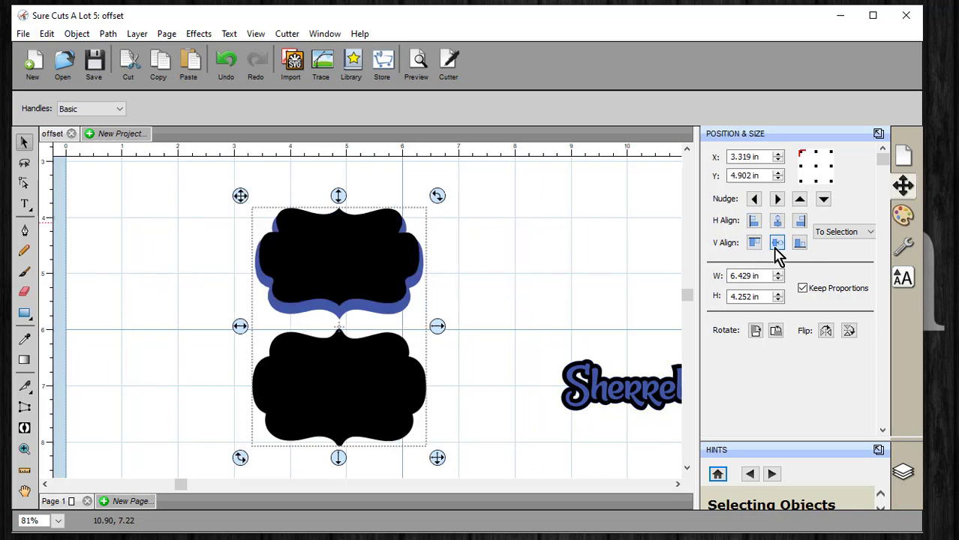
{"action": "left_click", "coordinate": [778, 243]}
{"action": "left_click", "coordinate": [484, 293]}
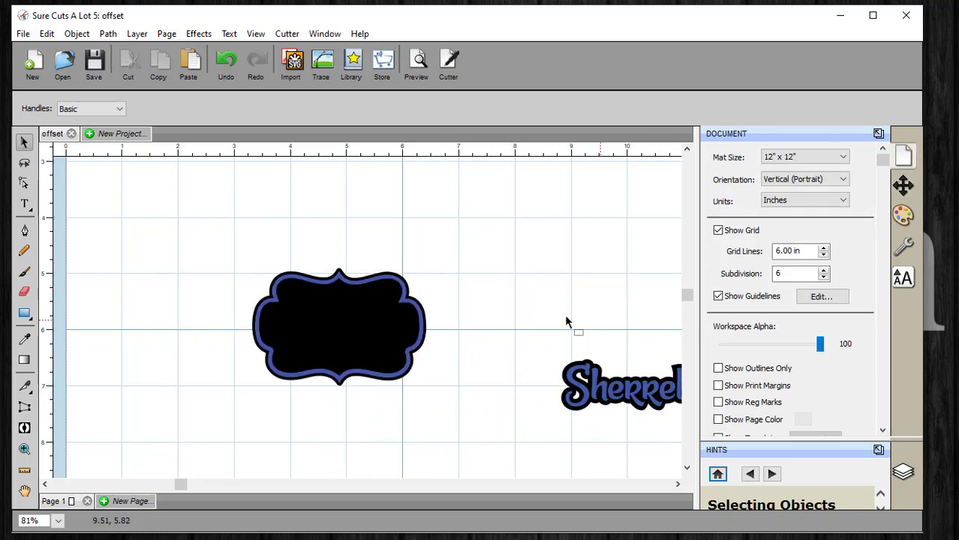
{"action": "left_click_drag", "start_coordinate": [505, 338], "coordinate": [692, 435]}
{"action": "left_click_drag", "start_coordinate": [623, 386], "coordinate": [352, 211]}
{"action": "left_click", "coordinate": [492, 266]}
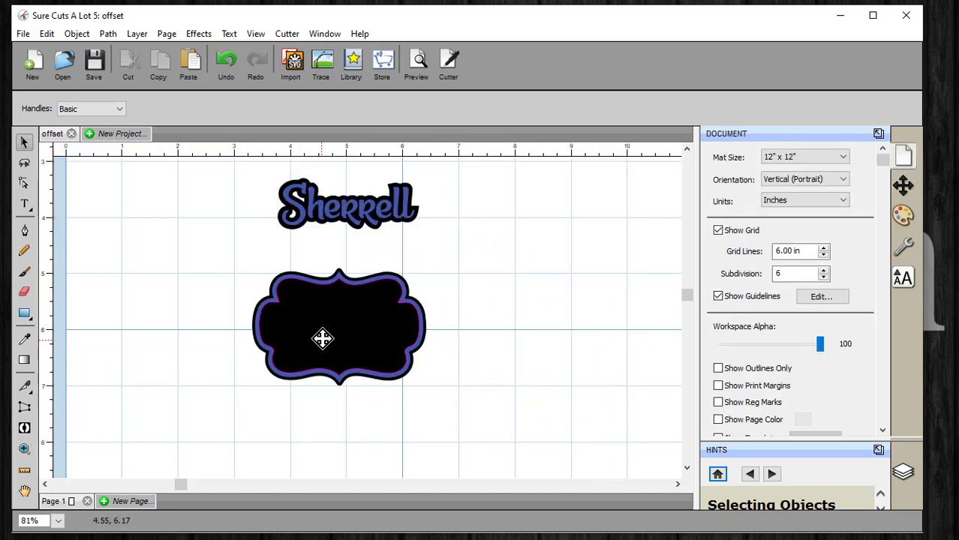
Step: Zoom in to 140% on the layered frame and scroll up to bring the name into view
{"action": "left_click", "coordinate": [24, 449]}
{"action": "left_click", "coordinate": [373, 325]}
{"action": "left_click", "coordinate": [364, 321]}
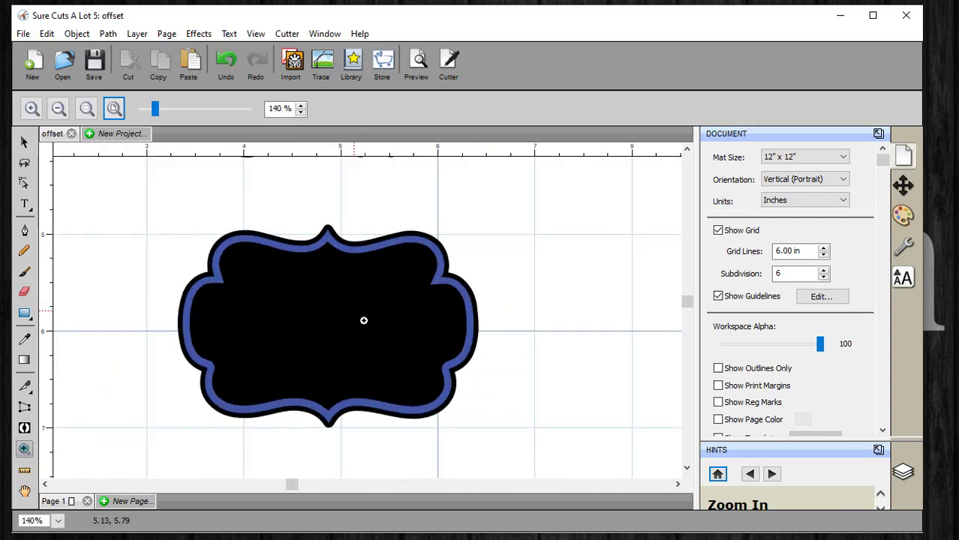
{"action": "scroll", "coordinate": [371, 388], "scroll_direction": "up", "scroll_amount": 1}
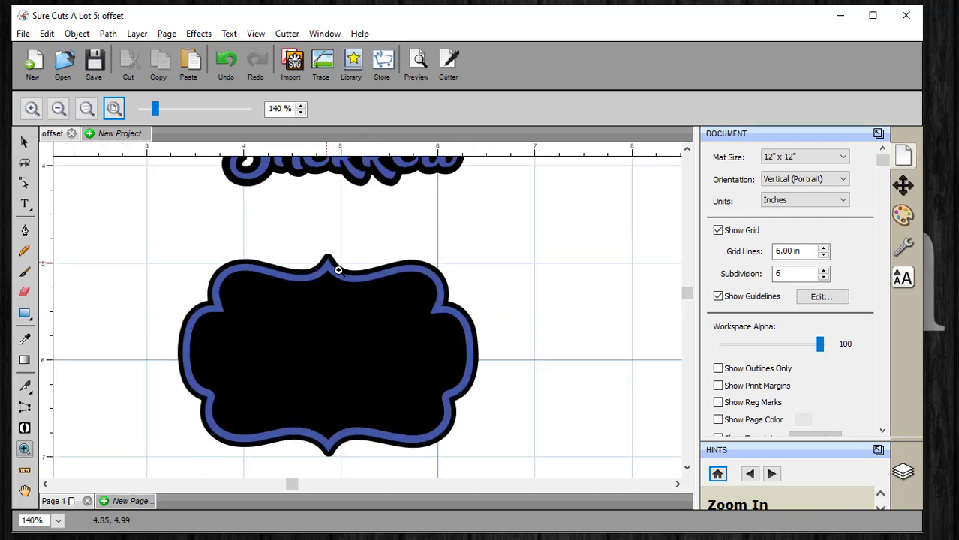
{"action": "scroll", "coordinate": [389, 405], "scroll_direction": "up", "scroll_amount": 1}
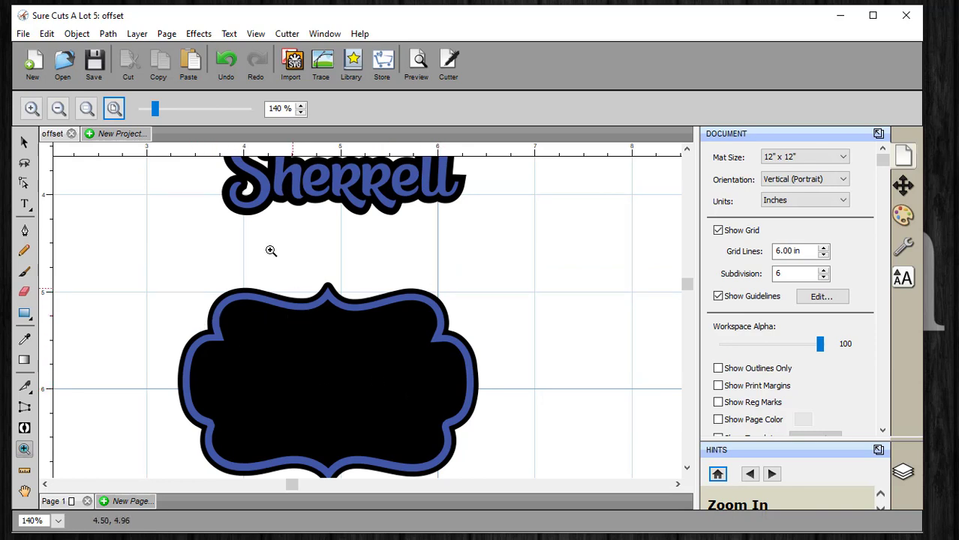
Step: Save the design as SVG file 'cricutbracket', continuing to the Export Options
{"action": "left_click", "coordinate": [23, 34]}
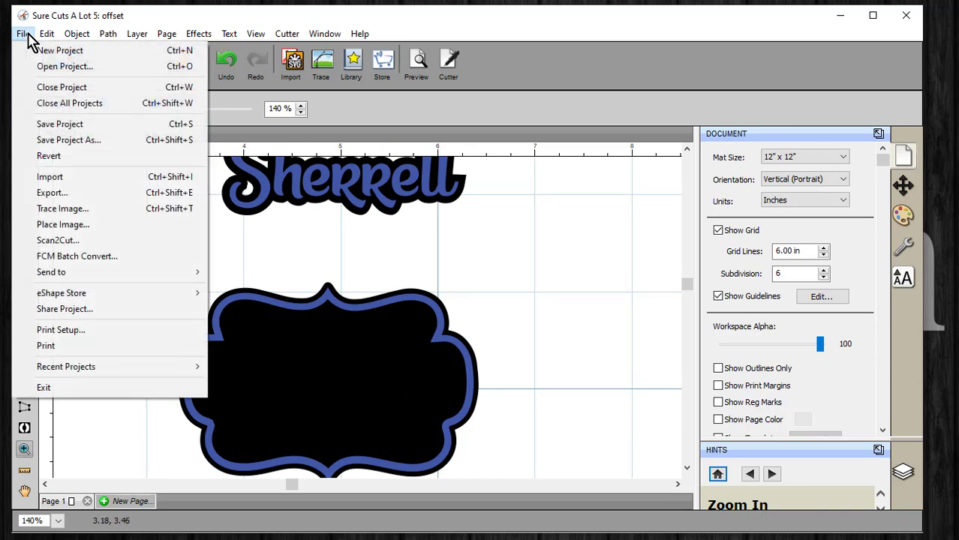
{"action": "left_click", "coordinate": [64, 195]}
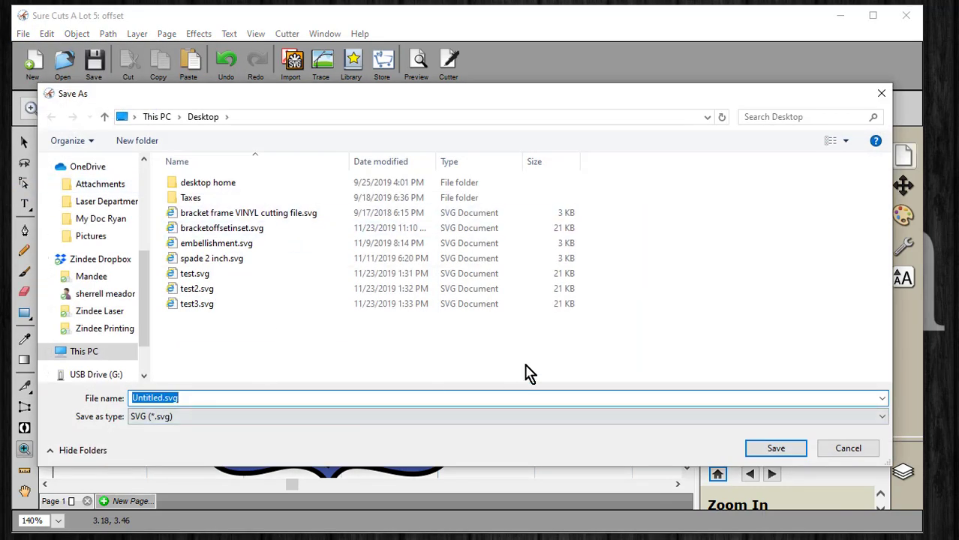
{"action": "type", "text": "c"}
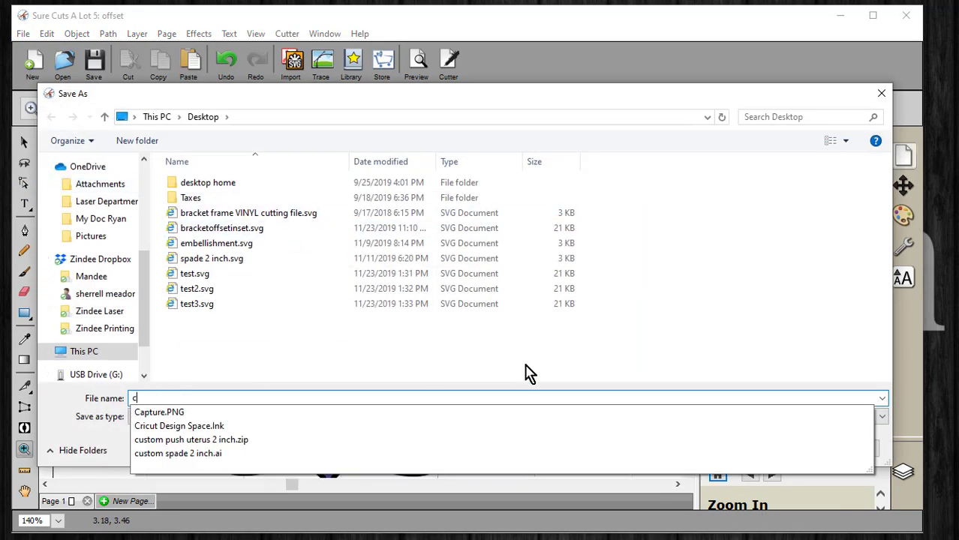
{"action": "type", "text": "ricutbr"}
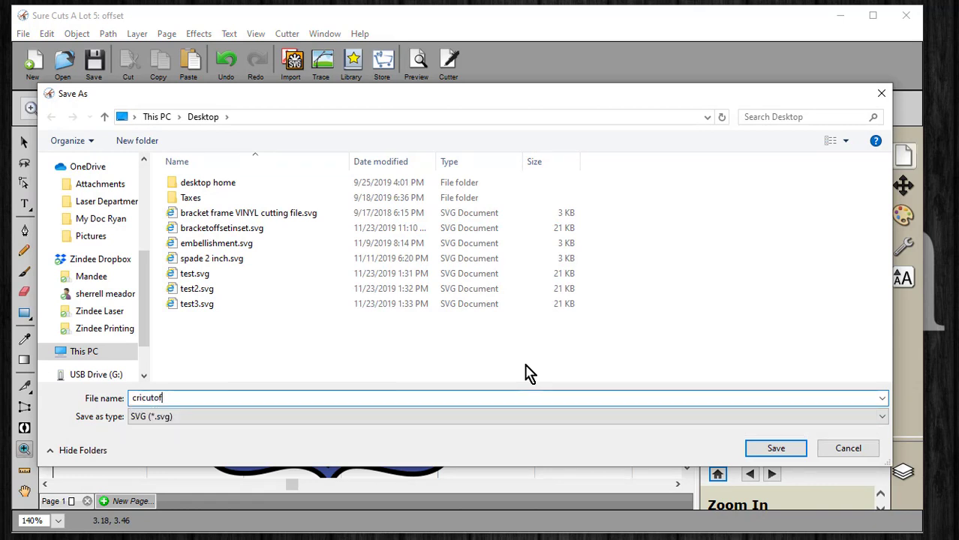
{"action": "key", "text": "BackSpace"}
{"action": "key", "text": "BackSpace"}
{"action": "type", "text": "bracket"}
{"action": "left_click", "coordinate": [201, 421]}
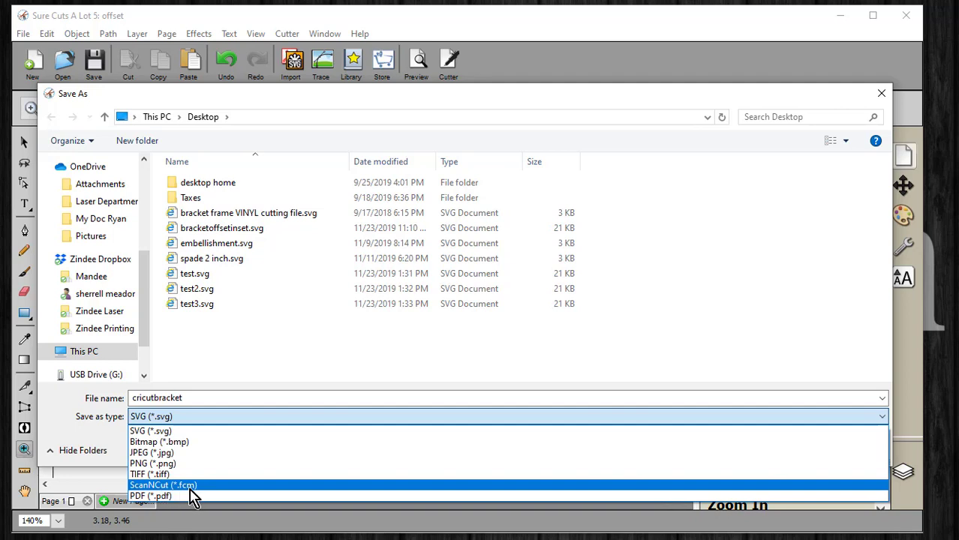
{"action": "left_click", "coordinate": [160, 431]}
{"action": "left_click", "coordinate": [772, 449]}
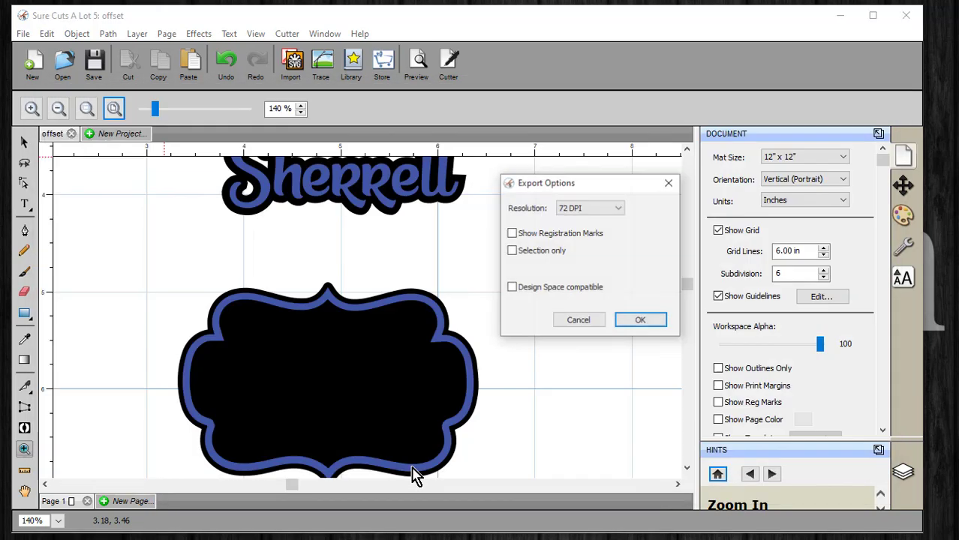
Step: Export the whole design at 72 DPI with Selection only off and Design Space compatible on
{"action": "left_click", "coordinate": [511, 252]}
{"action": "left_click", "coordinate": [513, 290]}
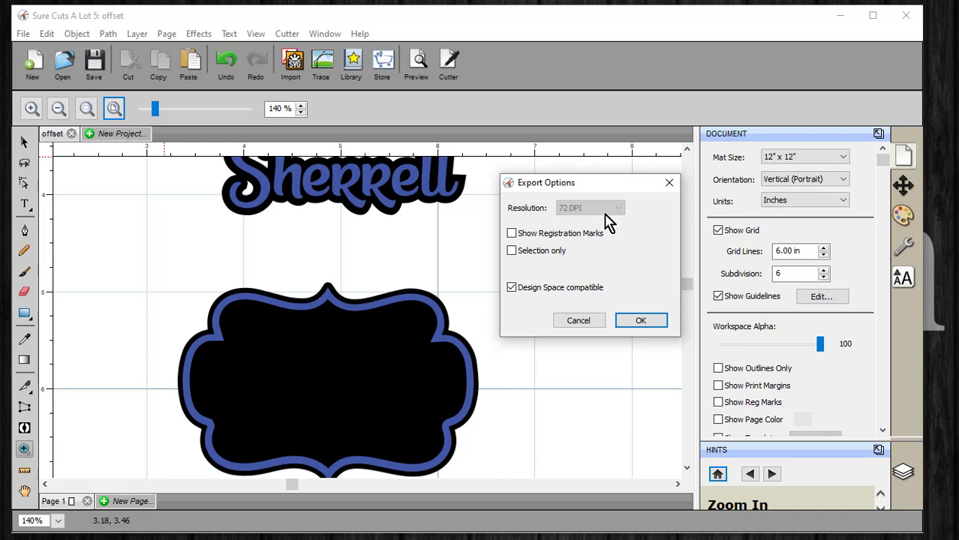
{"action": "left_click", "coordinate": [512, 288]}
{"action": "left_click", "coordinate": [590, 208]}
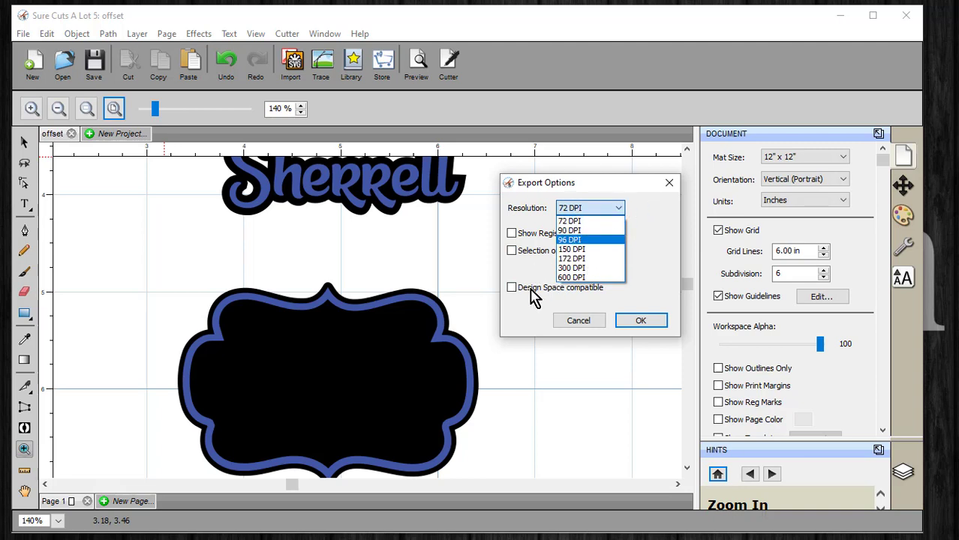
{"action": "left_click", "coordinate": [644, 279]}
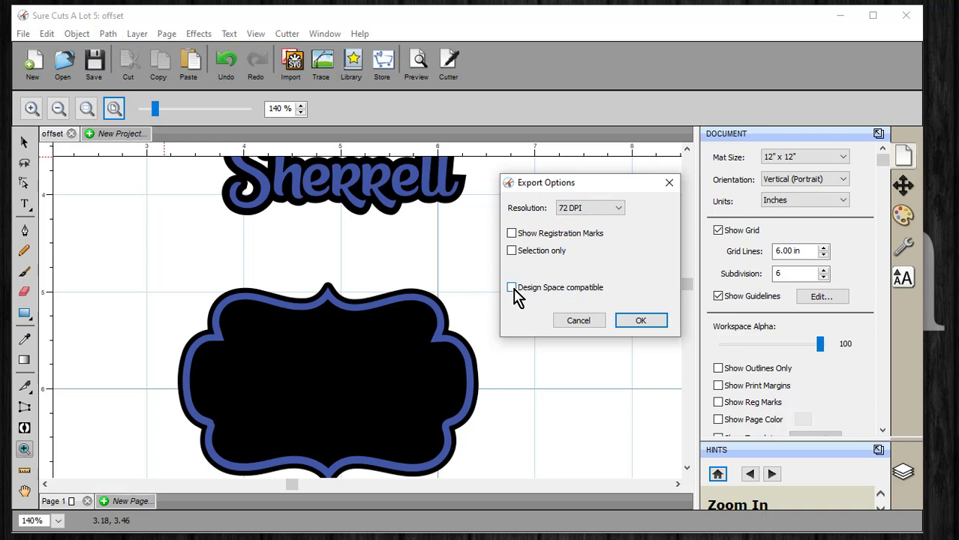
{"action": "left_click", "coordinate": [512, 289]}
{"action": "left_click", "coordinate": [515, 289]}
{"action": "left_click", "coordinate": [606, 212]}
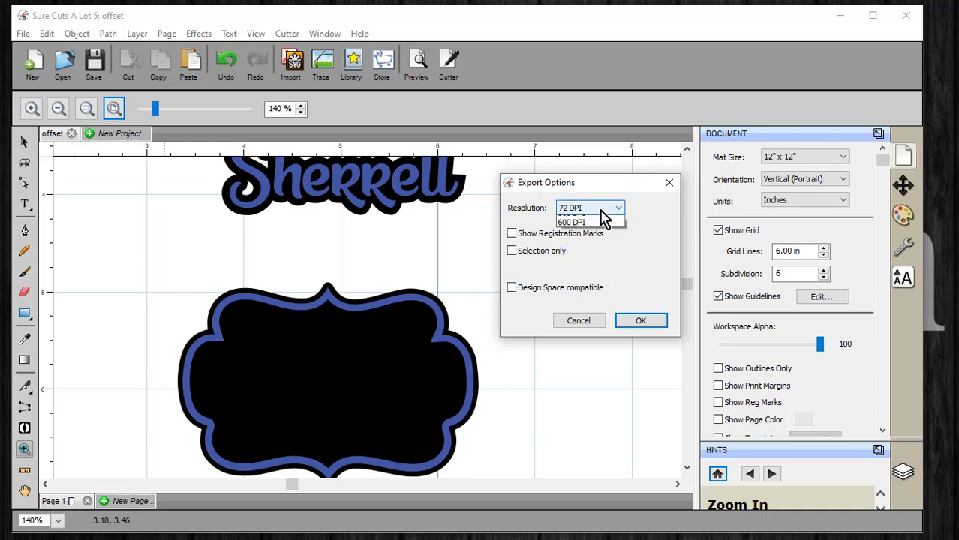
{"action": "left_click", "coordinate": [606, 214]}
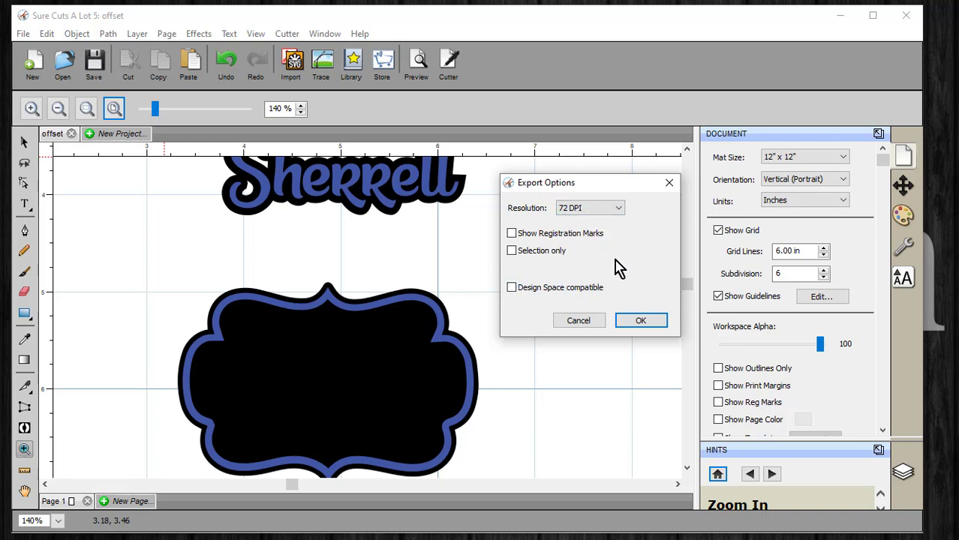
{"action": "left_click", "coordinate": [512, 290]}
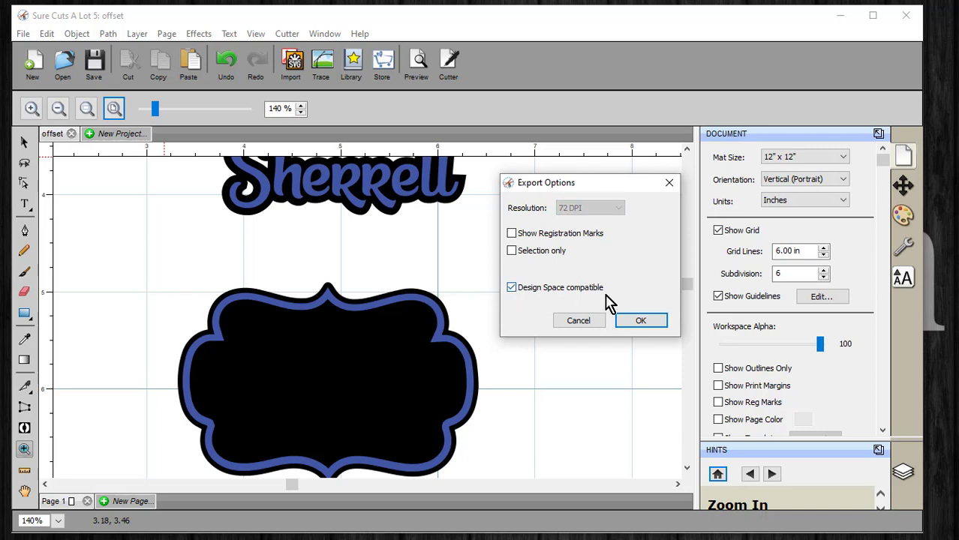
{"action": "left_click", "coordinate": [642, 322]}
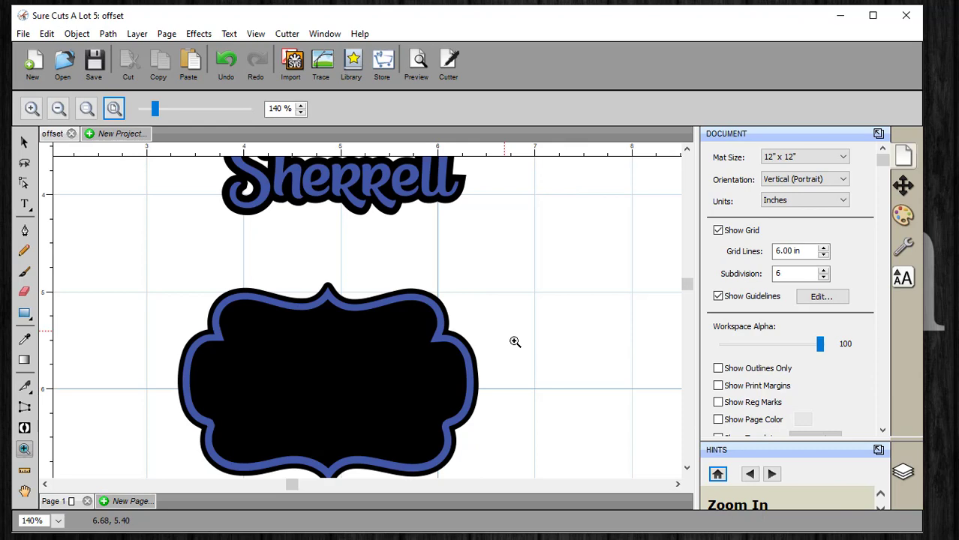
Step: Minimize Sure Cuts A Lot and start a new image upload in Cricut Design Space
{"action": "left_click", "coordinate": [842, 18]}
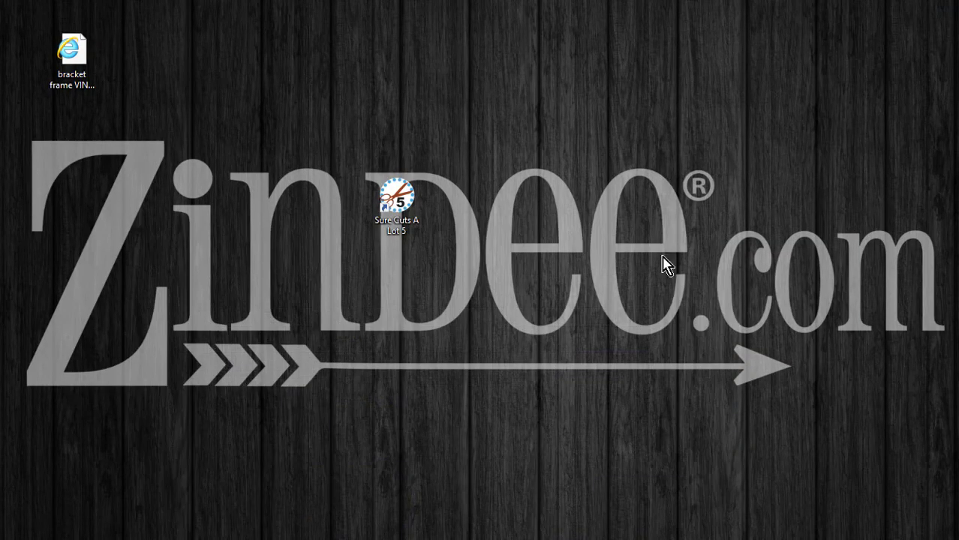
{"action": "key", "text": "alt+Tab"}
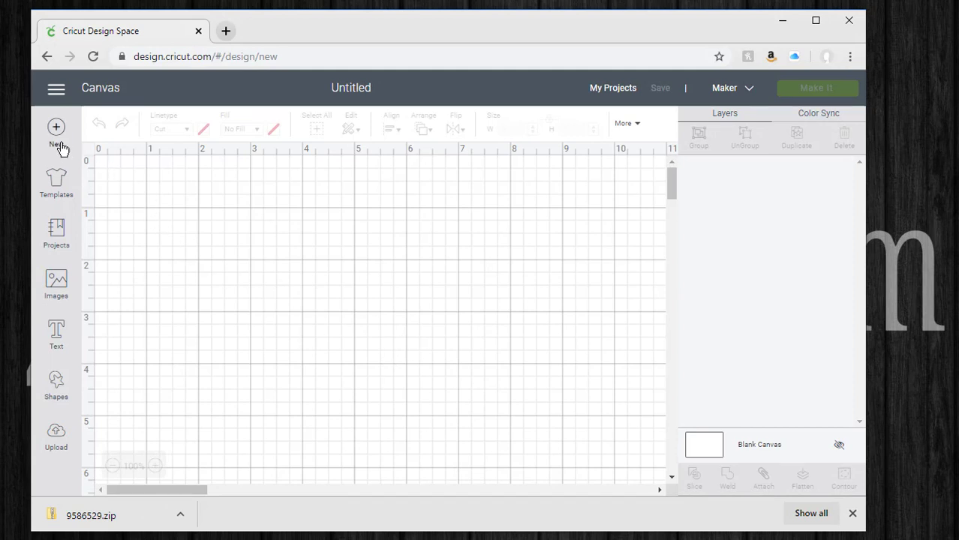
{"action": "left_click", "coordinate": [56, 439]}
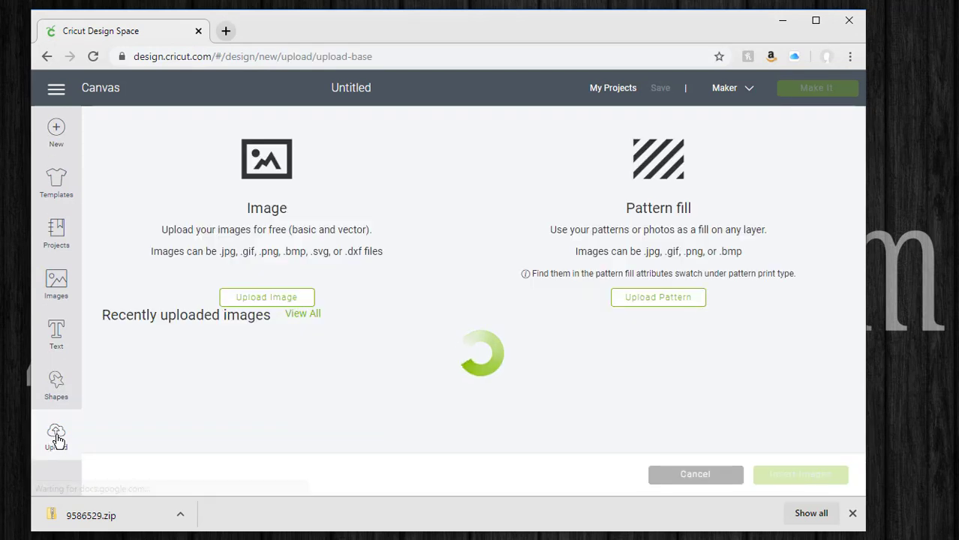
{"action": "scroll", "coordinate": [257, 332], "scroll_direction": "down", "scroll_amount": 2}
{"action": "left_click", "coordinate": [267, 154]}
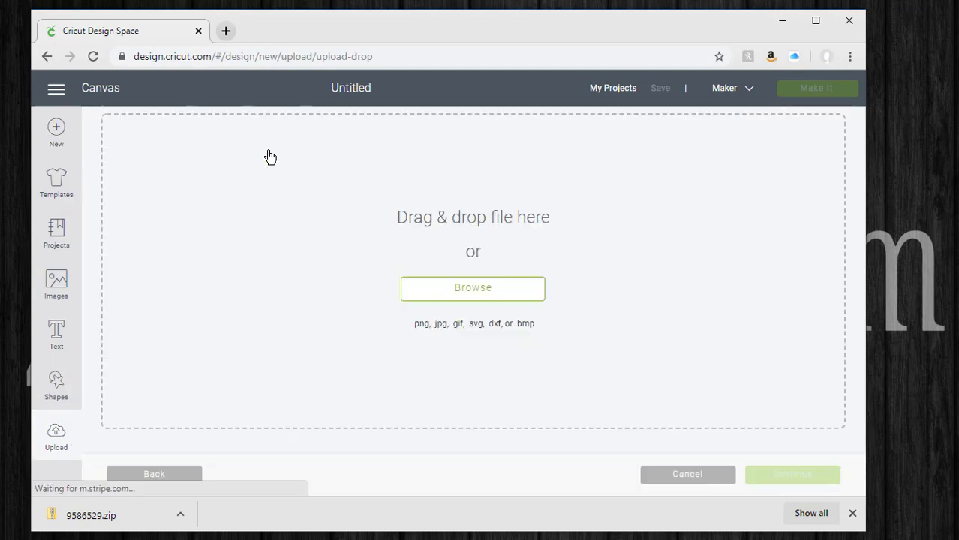
Step: Browse the Desktop for cricutbracket.svg and save it as an uploaded vector image
{"action": "left_click", "coordinate": [452, 296]}
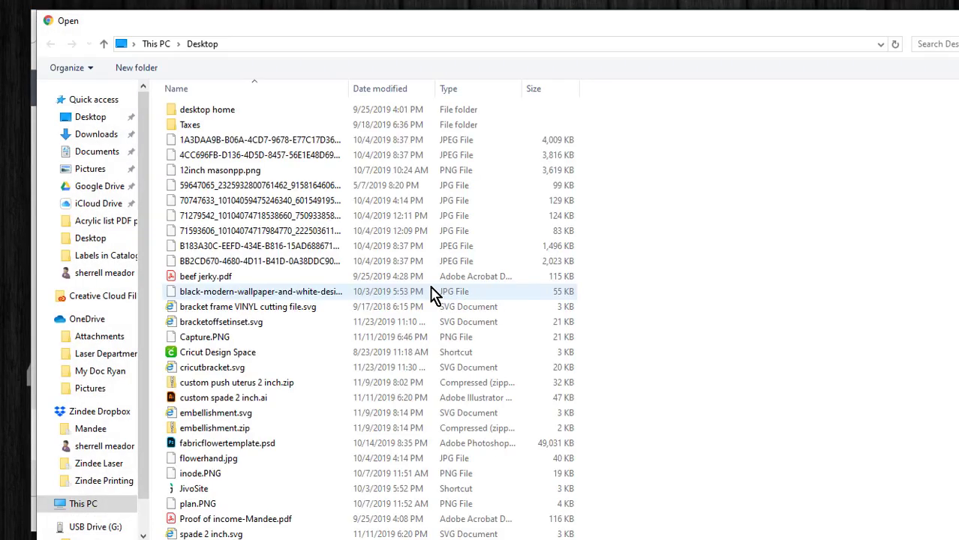
{"action": "scroll", "coordinate": [111, 508], "scroll_direction": "down", "scroll_amount": 1}
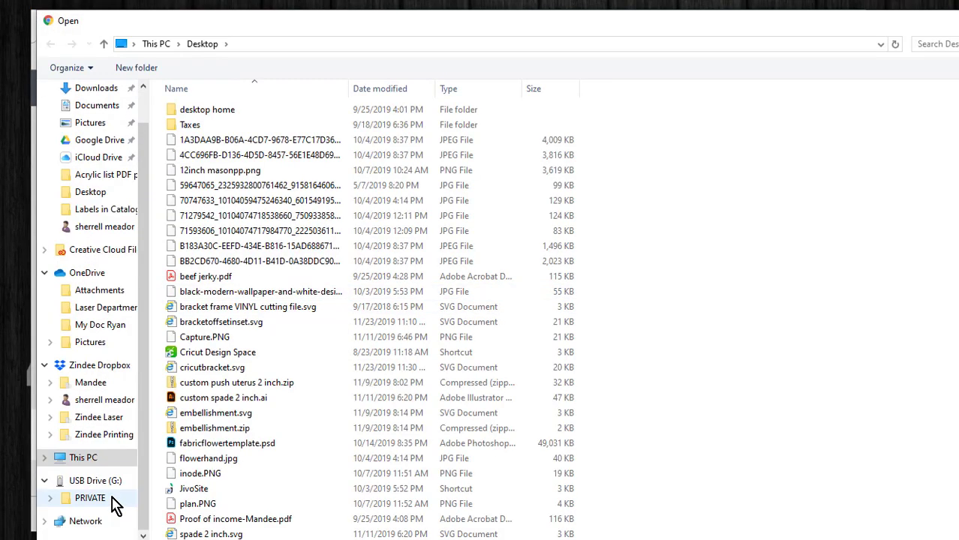
{"action": "scroll", "coordinate": [119, 480], "scroll_direction": "up", "scroll_amount": 2}
{"action": "left_click", "coordinate": [124, 118]}
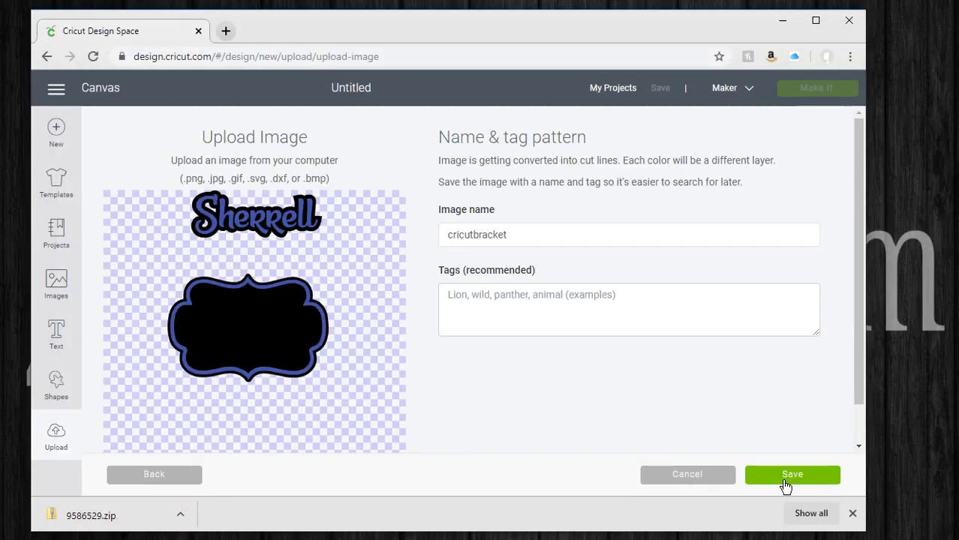
{"action": "left_click", "coordinate": [786, 484]}
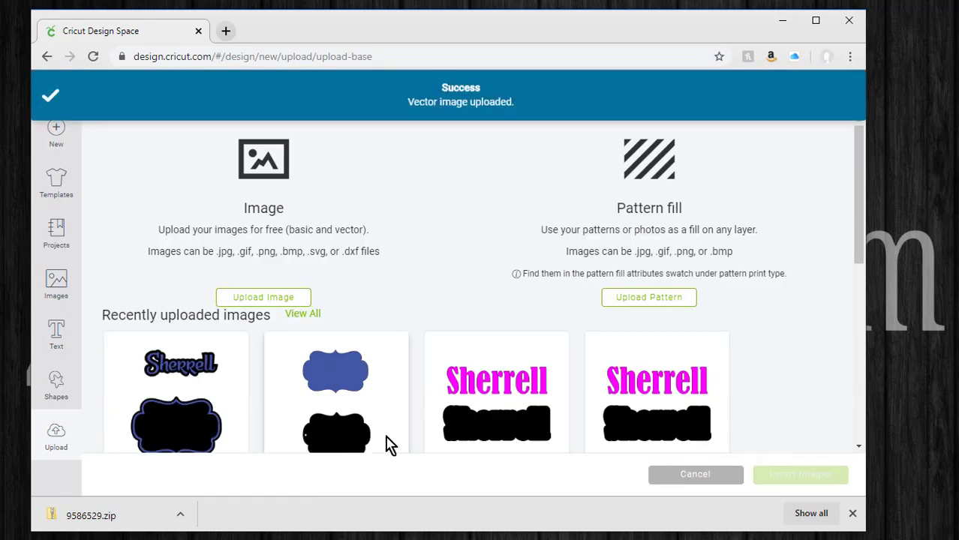
{"action": "scroll", "coordinate": [229, 242], "scroll_direction": "down", "scroll_amount": 4}
Step: Insert the uploaded Sherrell bracket design and move it toward the canvas's top-left
{"action": "scroll", "coordinate": [229, 242], "scroll_direction": "up", "scroll_amount": 4}
{"action": "left_click", "coordinate": [202, 346]}
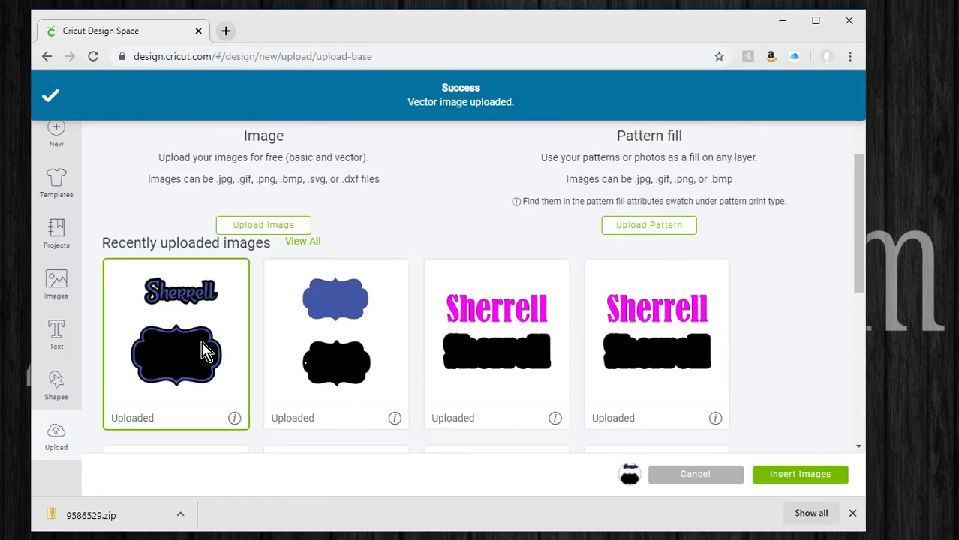
{"action": "left_click", "coordinate": [800, 475]}
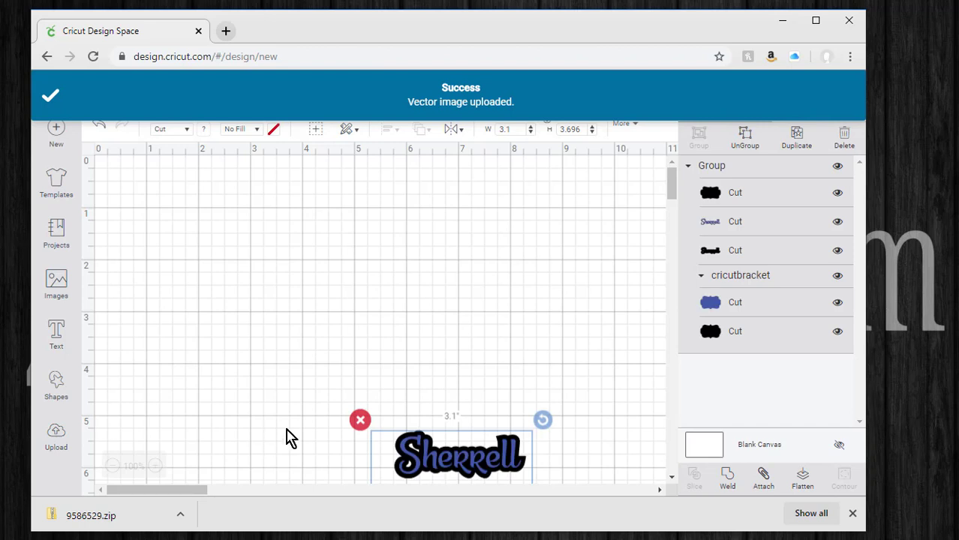
{"action": "left_click_drag", "start_coordinate": [495, 408], "coordinate": [289, 257]}
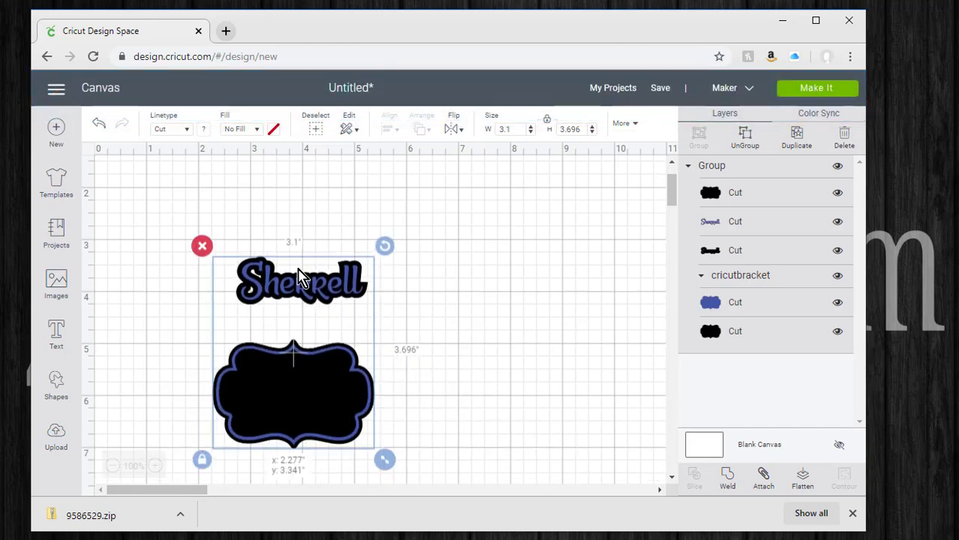
{"action": "left_click", "coordinate": [435, 311]}
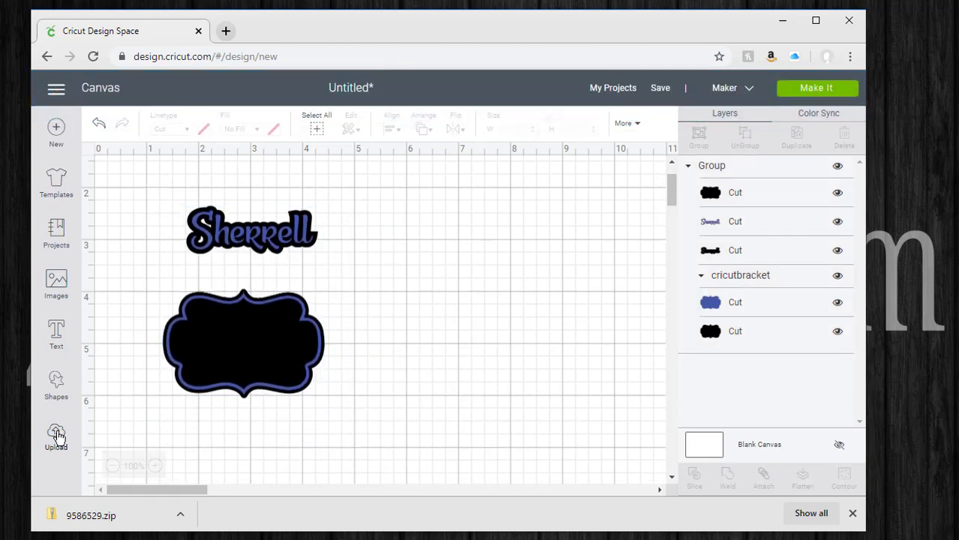
Step: Insert the blue-and-black bracket frame image and place it on the canvas's right side
{"action": "left_click", "coordinate": [57, 435]}
{"action": "left_click", "coordinate": [342, 388]}
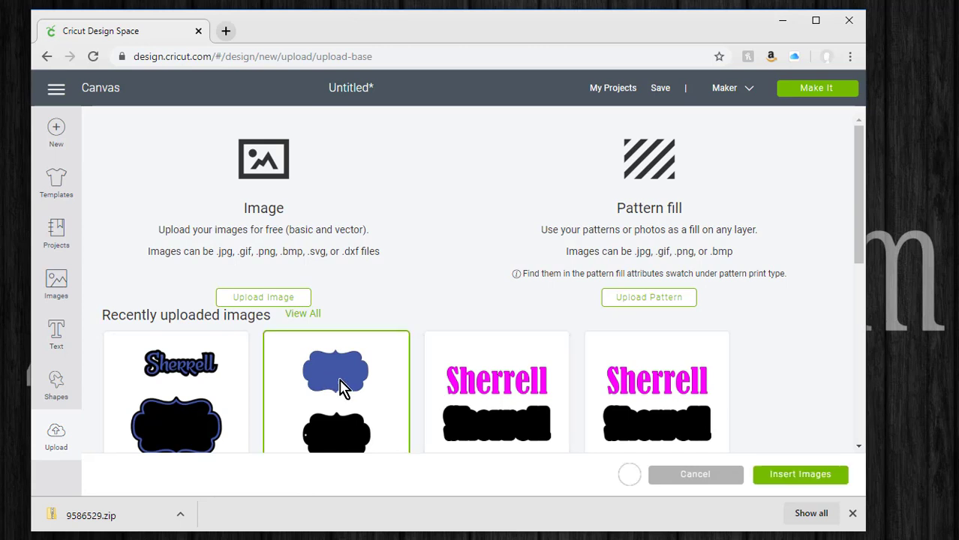
{"action": "left_click", "coordinate": [842, 478]}
{"action": "left_click_drag", "start_coordinate": [447, 300], "coordinate": [591, 283]}
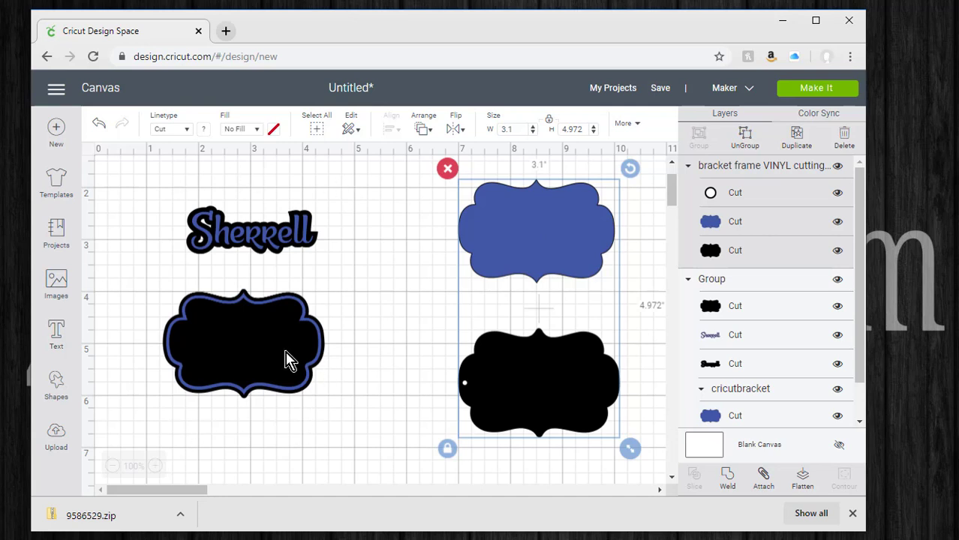
Step: Ungroup the Sherrell design and move the Sherrell lettering onto the blue bracket
{"action": "left_click", "coordinate": [262, 359]}
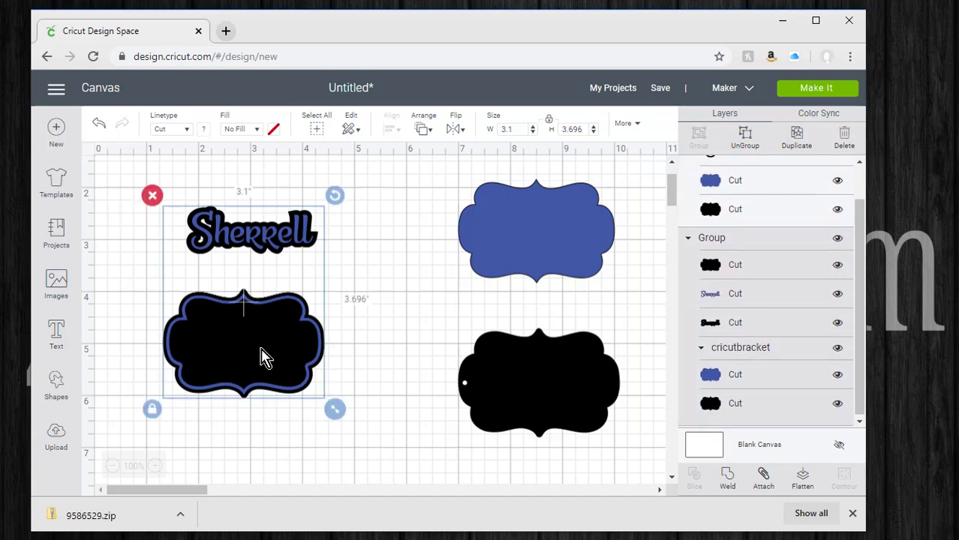
{"action": "right_click", "coordinate": [265, 358]}
{"action": "left_click", "coordinate": [310, 159]}
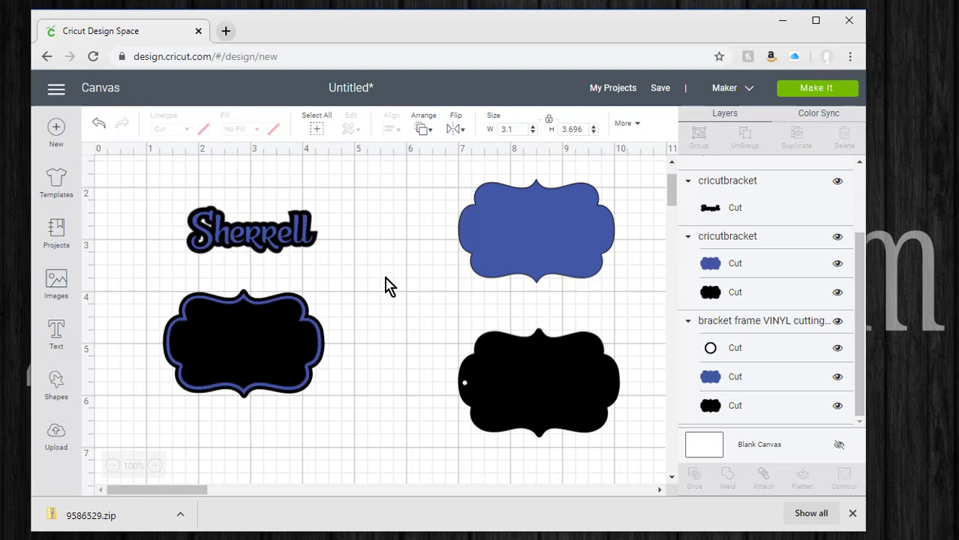
{"action": "left_click", "coordinate": [284, 367]}
{"action": "left_click", "coordinate": [373, 332]}
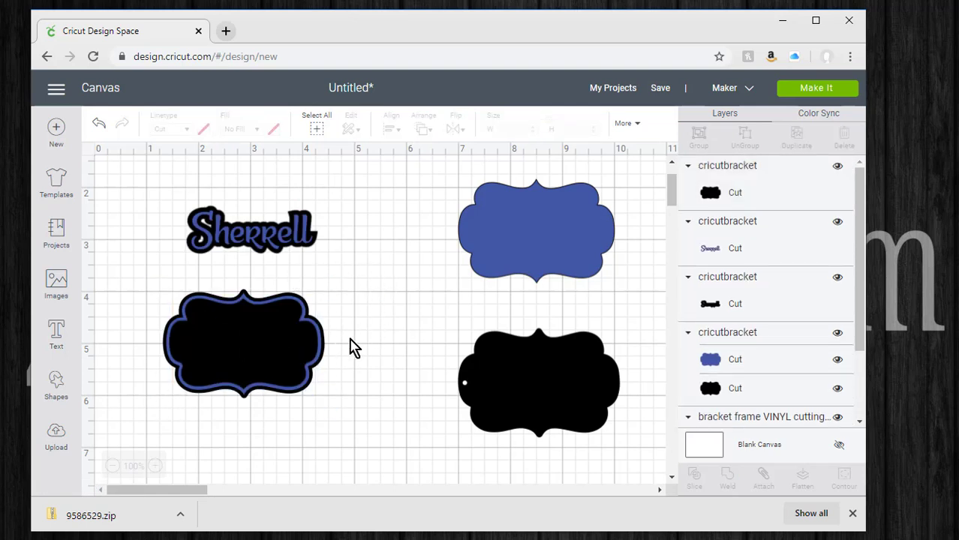
{"action": "left_click_drag", "start_coordinate": [364, 184], "coordinate": [160, 270]}
{"action": "left_click_drag", "start_coordinate": [241, 252], "coordinate": [535, 246]}
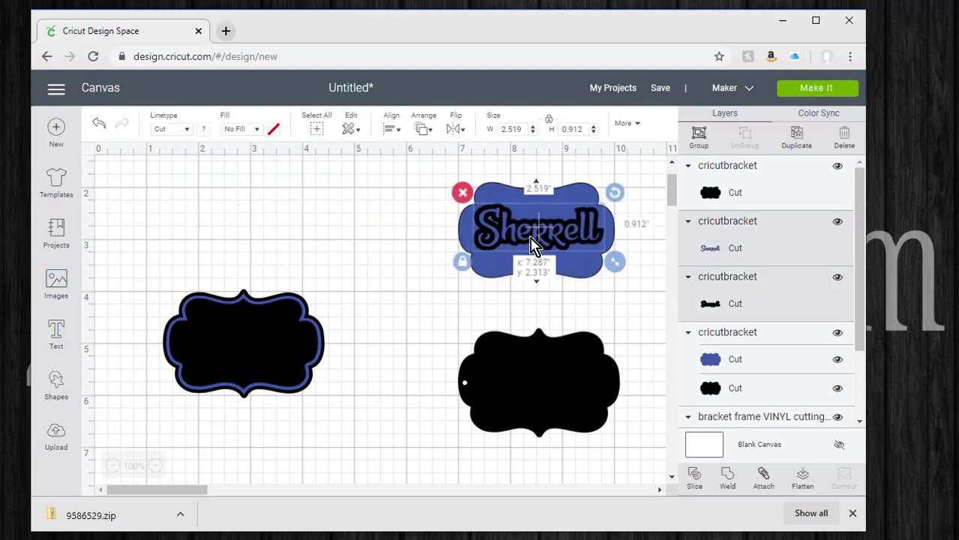
{"action": "left_click", "coordinate": [650, 268]}
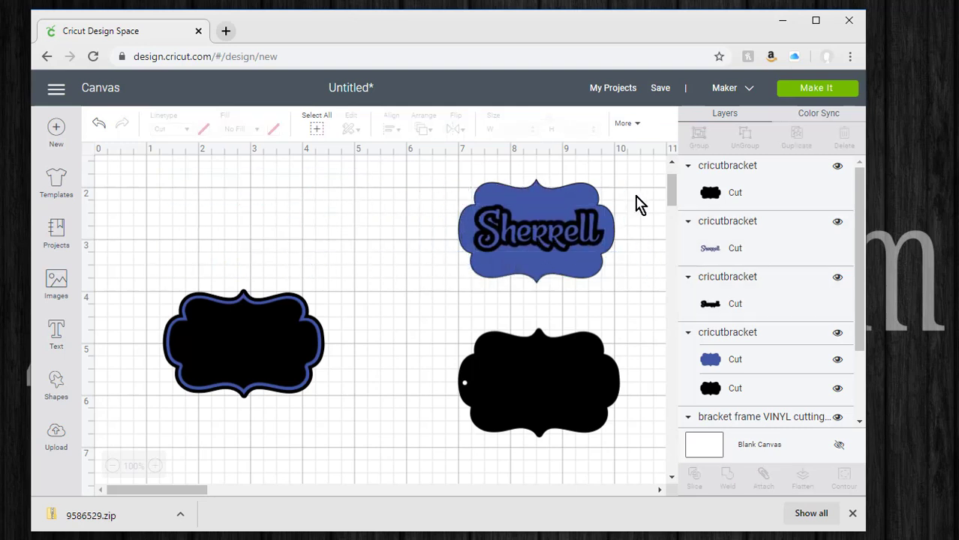
Step: Move the blue bracket backward so the Sherrell lettering shows on top
{"action": "left_click_drag", "start_coordinate": [648, 162], "coordinate": [409, 328]}
{"action": "right_click", "coordinate": [550, 371]}
{"action": "left_click", "coordinate": [578, 296]}
{"action": "right_click", "coordinate": [551, 383]}
{"action": "scroll", "coordinate": [570, 315], "scroll_direction": "up", "scroll_amount": 1}
{"action": "left_click", "coordinate": [589, 241]}
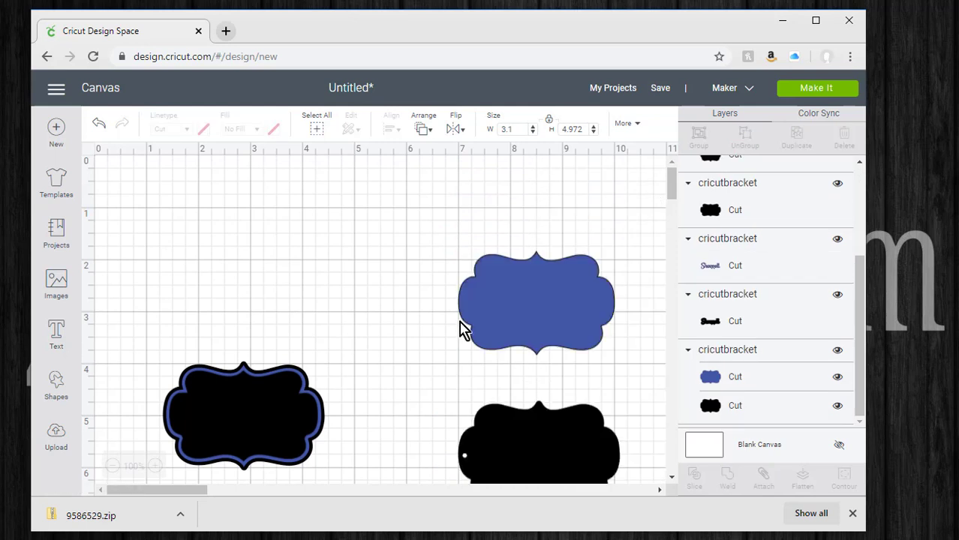
{"action": "scroll", "coordinate": [463, 330], "scroll_direction": "down", "scroll_amount": 3}
{"action": "scroll", "coordinate": [464, 331], "scroll_direction": "up", "scroll_amount": 4}
{"action": "left_click", "coordinate": [562, 328]}
{"action": "right_click", "coordinate": [568, 328]}
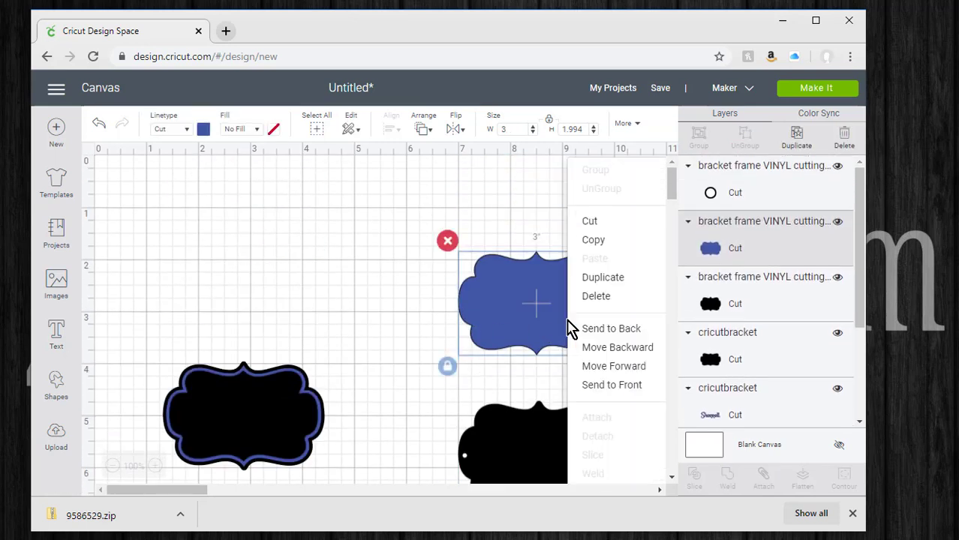
{"action": "left_click", "coordinate": [620, 347]}
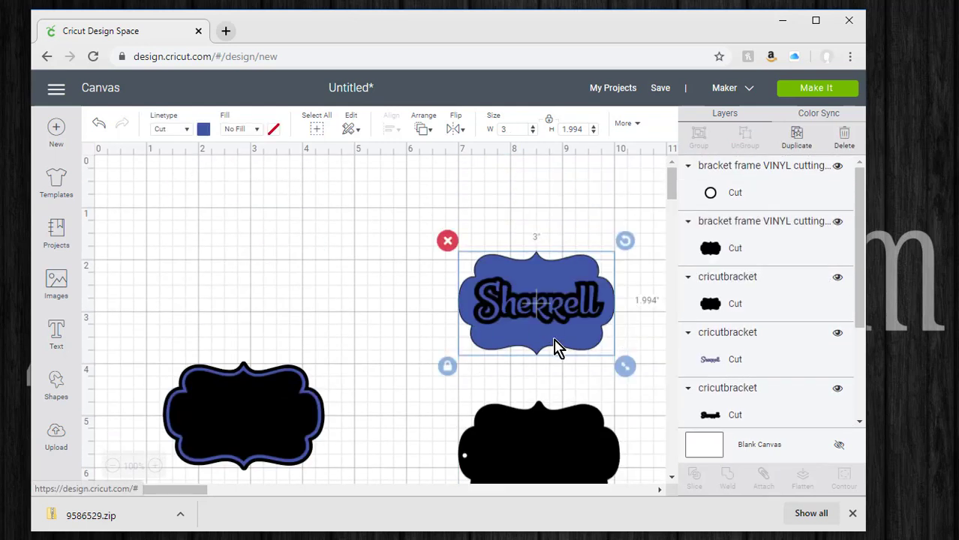
{"action": "left_click", "coordinate": [401, 225]}
Step: Move the blue bracket and Sherrell lettering together to the canvas's top-centre
{"action": "left_click_drag", "start_coordinate": [402, 224], "coordinate": [650, 386]}
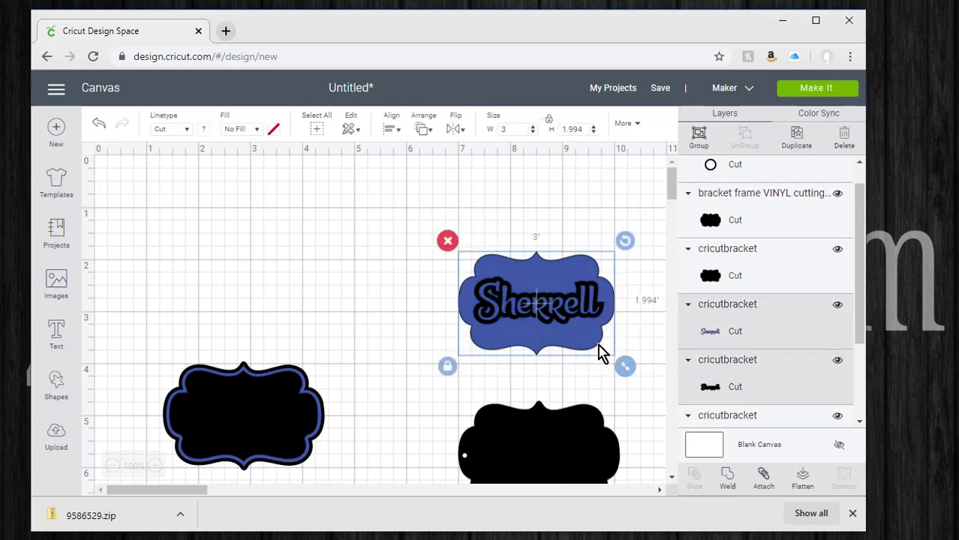
{"action": "left_click_drag", "start_coordinate": [602, 350], "coordinate": [401, 268]}
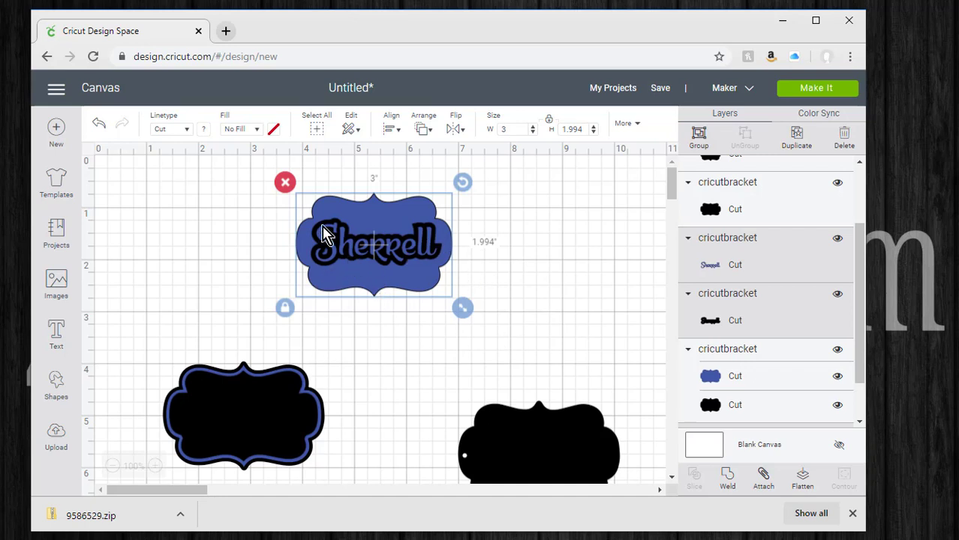
{"action": "left_click", "coordinate": [546, 276]}
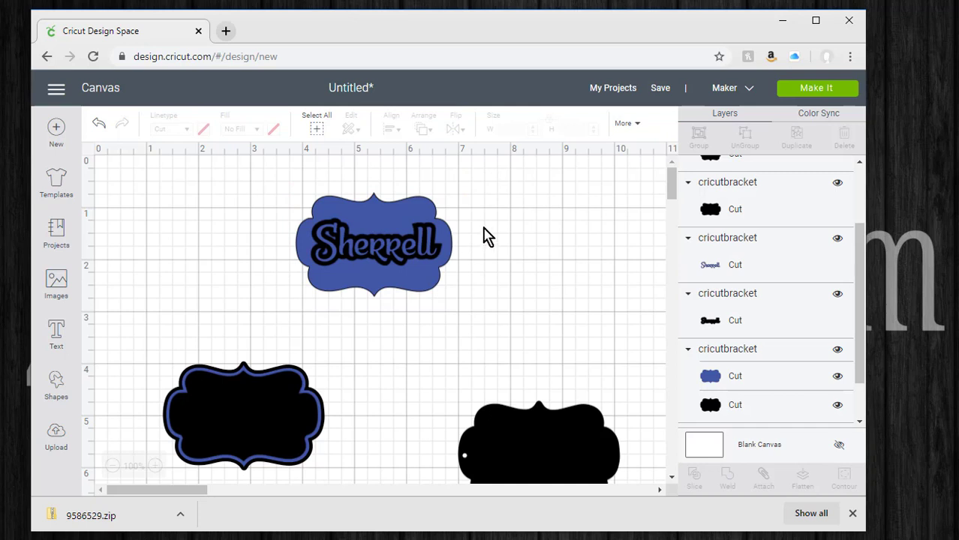
{"action": "left_click_drag", "start_coordinate": [509, 184], "coordinate": [263, 326]}
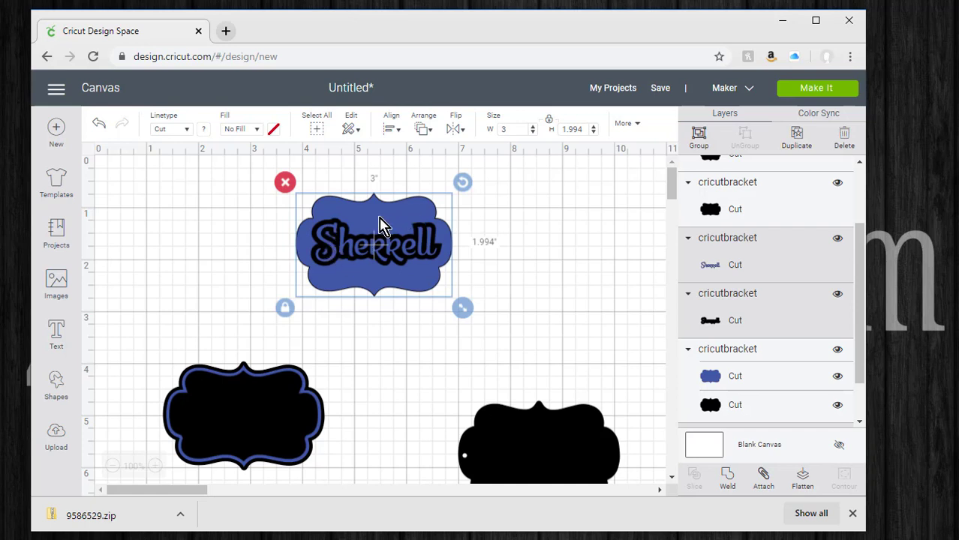
Step: Drag the blue Sherrell lettering onto the lower-left black bracket
{"action": "left_click", "coordinate": [527, 262]}
{"action": "scroll", "coordinate": [386, 392], "scroll_direction": "down", "scroll_amount": 2}
{"action": "scroll", "coordinate": [263, 289], "scroll_direction": "up", "scroll_amount": 2}
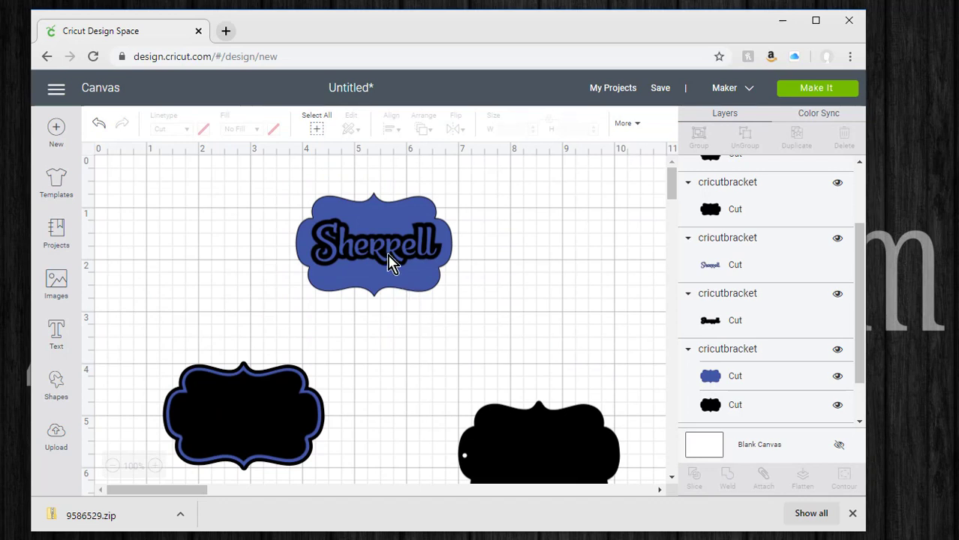
{"action": "left_click_drag", "start_coordinate": [376, 260], "coordinate": [246, 429]}
{"action": "right_click", "coordinate": [246, 429]}
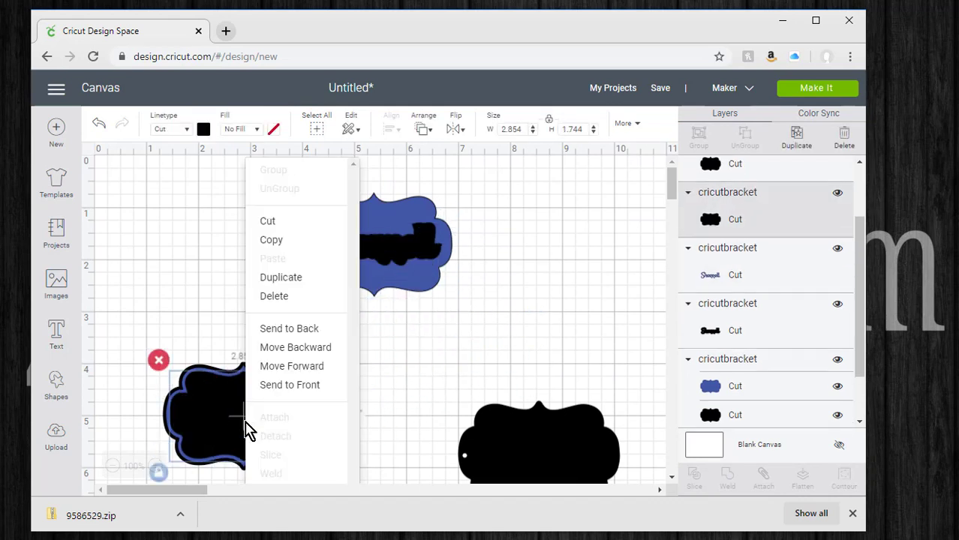
{"action": "left_click", "coordinate": [291, 385]}
{"action": "left_click", "coordinate": [413, 395]}
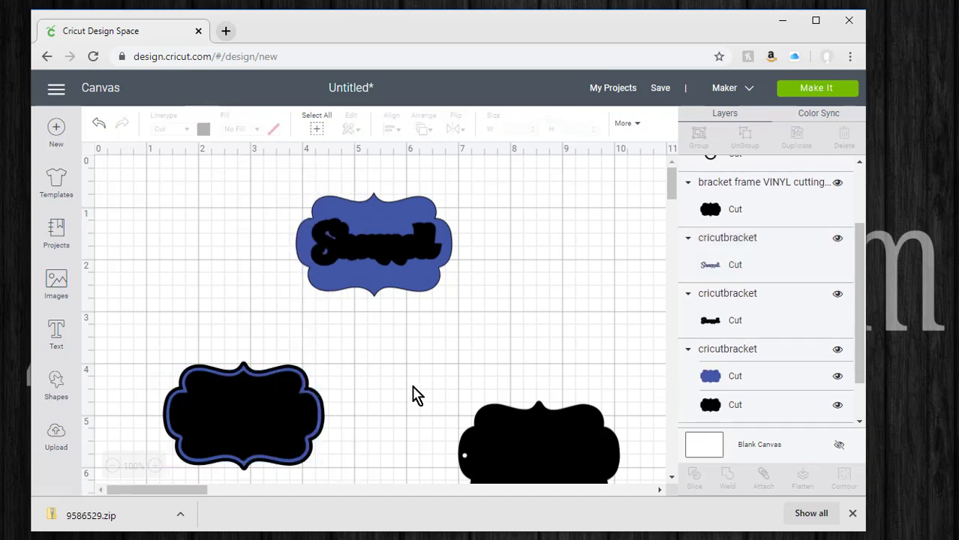
{"action": "left_click", "coordinate": [261, 425]}
{"action": "left_click", "coordinate": [338, 420]}
Step: Move the lower-left bracket backward so the lettering shows, and centre the text on it
{"action": "left_click_drag", "start_coordinate": [365, 368], "coordinate": [321, 428]}
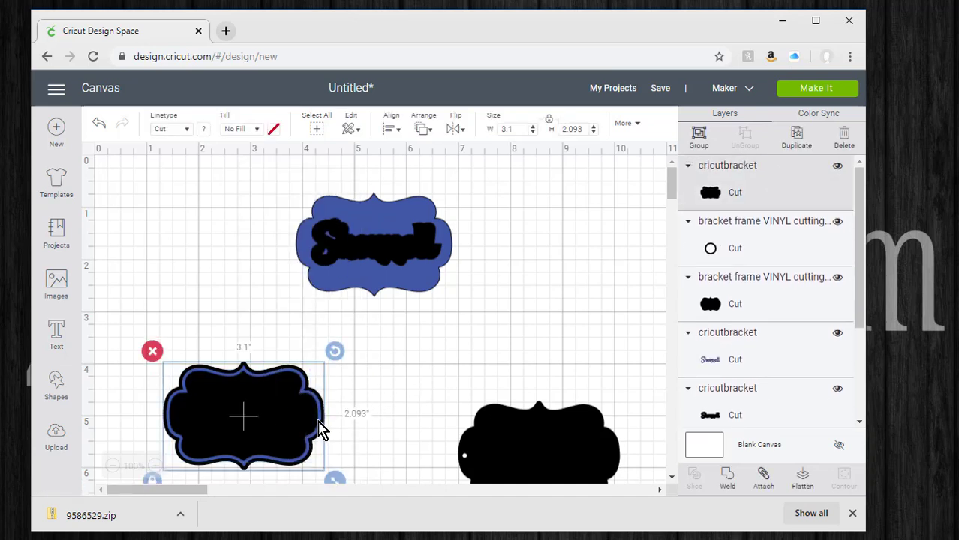
{"action": "right_click", "coordinate": [321, 428]}
{"action": "left_click", "coordinate": [375, 344]}
{"action": "left_click", "coordinate": [414, 396]}
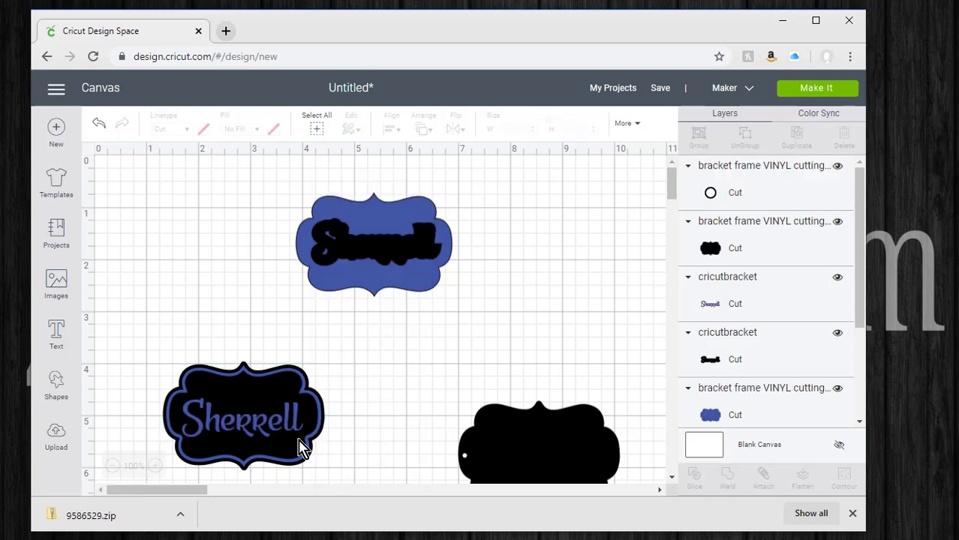
{"action": "left_click", "coordinate": [265, 440]}
{"action": "left_click_drag", "start_coordinate": [264, 441], "coordinate": [267, 433]}
{"action": "left_click", "coordinate": [370, 409]}
{"action": "scroll", "coordinate": [364, 432], "scroll_direction": "down", "scroll_amount": 2}
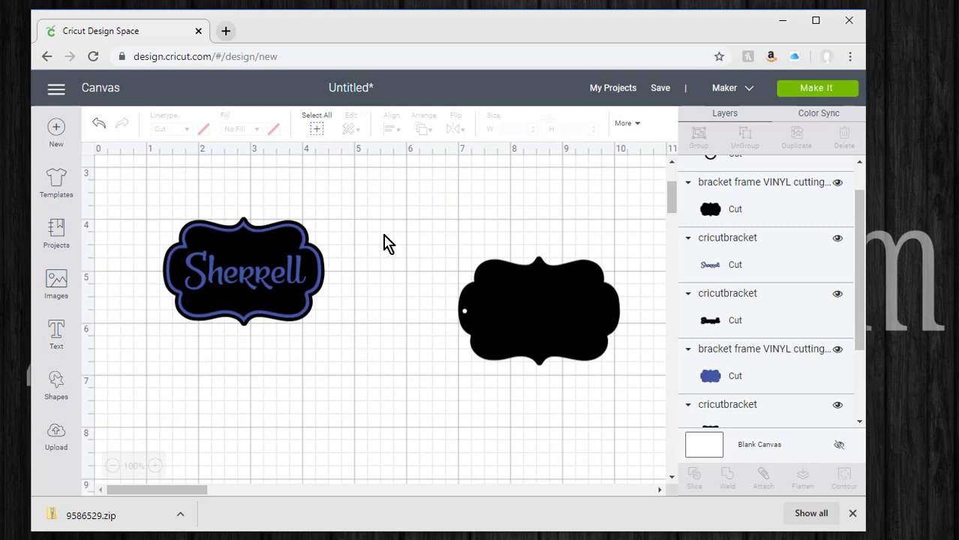
{"action": "left_click_drag", "start_coordinate": [369, 201], "coordinate": [141, 346]}
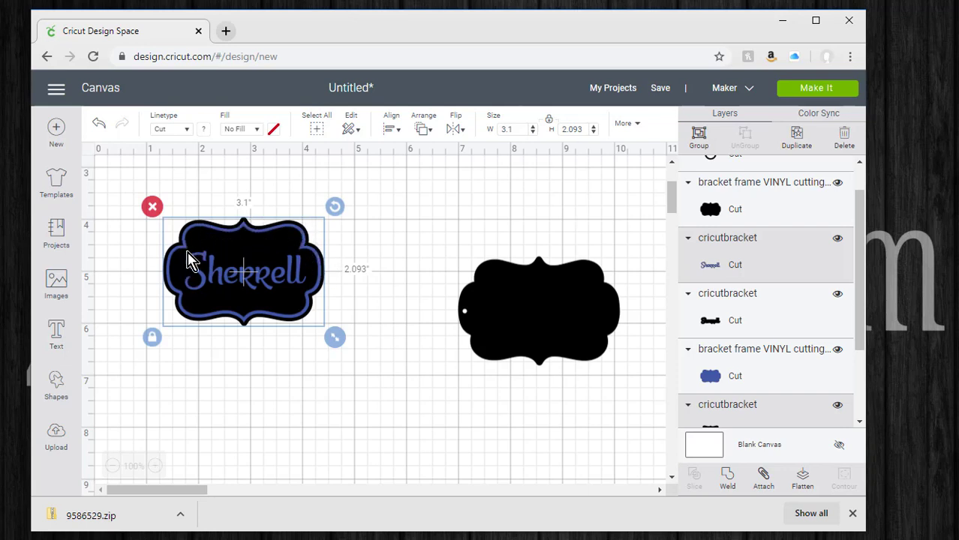
{"action": "left_click", "coordinate": [320, 417]}
{"action": "scroll", "coordinate": [321, 417], "scroll_direction": "up", "scroll_amount": 3}
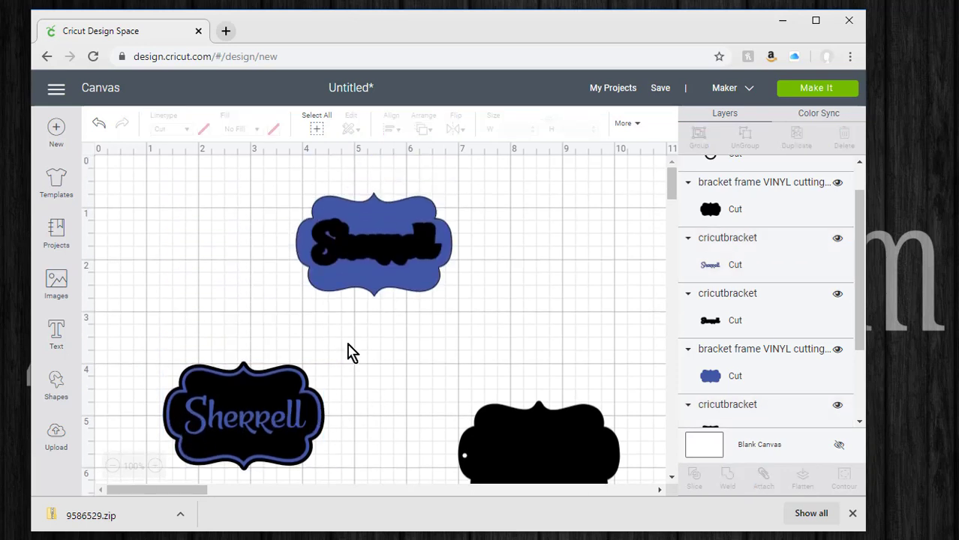
Step: Move the black Sherrell outline and blue Sherrell lettering beside the blue bracket
{"action": "left_click", "coordinate": [387, 259]}
{"action": "left_click_drag", "start_coordinate": [387, 259], "coordinate": [555, 270]}
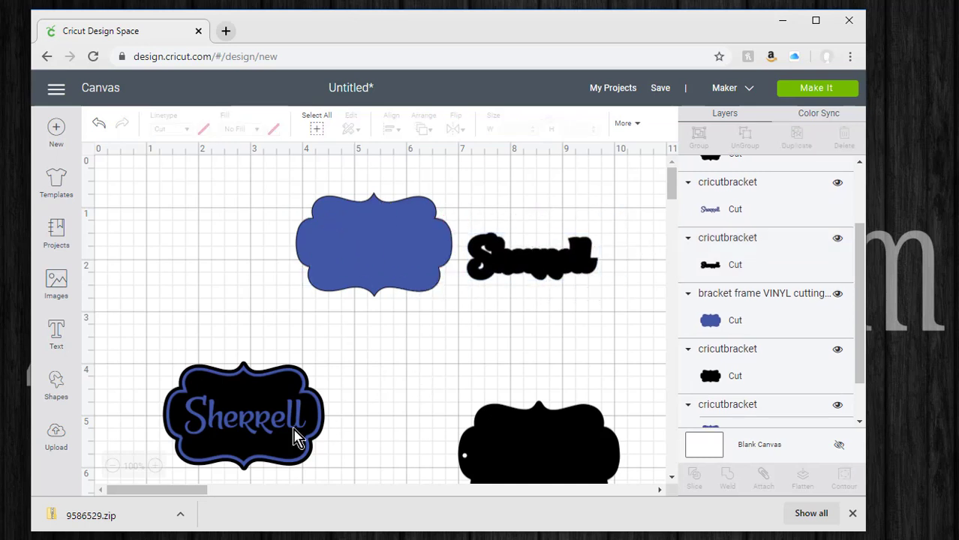
{"action": "left_click", "coordinate": [257, 436]}
{"action": "left_click_drag", "start_coordinate": [256, 435], "coordinate": [530, 356]}
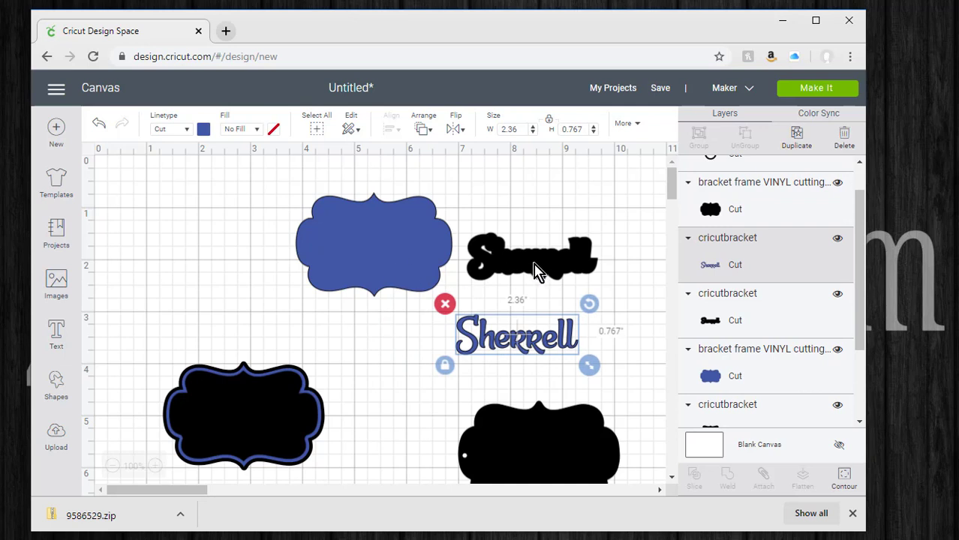
Step: Recolour the Sherrell outline light green and place it on the blue bracket
{"action": "left_click", "coordinate": [544, 272]}
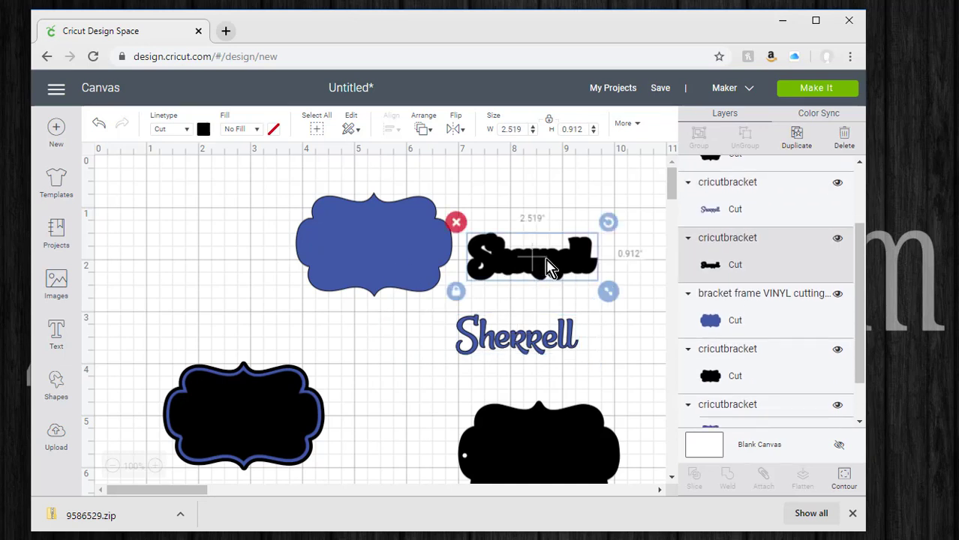
{"action": "left_click", "coordinate": [204, 130]}
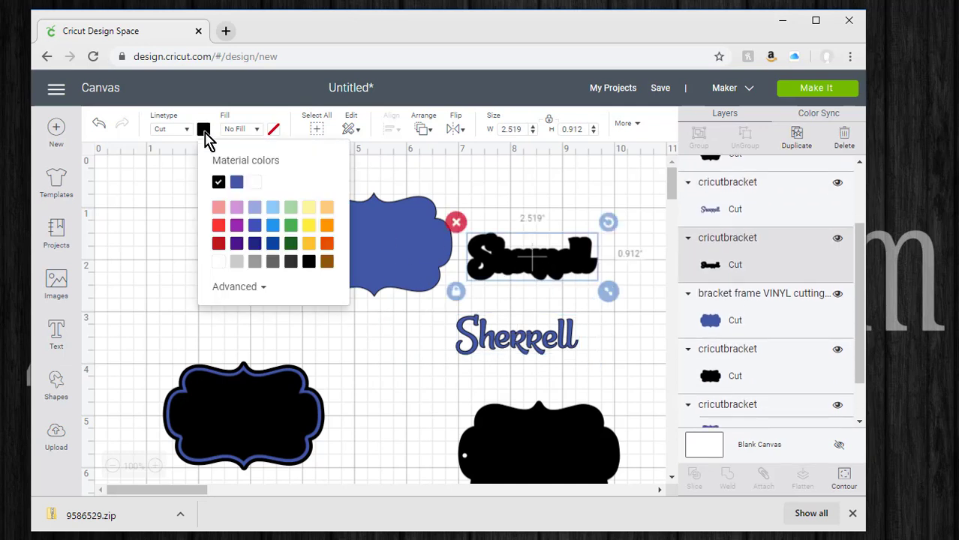
{"action": "left_click", "coordinate": [290, 208]}
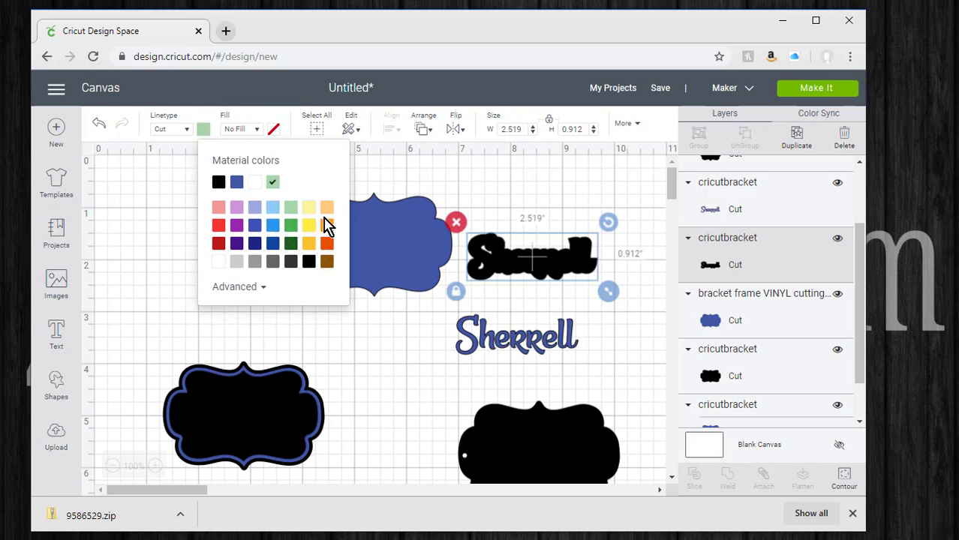
{"action": "left_click", "coordinate": [516, 199]}
{"action": "left_click_drag", "start_coordinate": [562, 268], "coordinate": [405, 256]}
Step: Recolour the Sherrell lettering yellow and place it on the blue bracket
{"action": "left_click", "coordinate": [503, 352]}
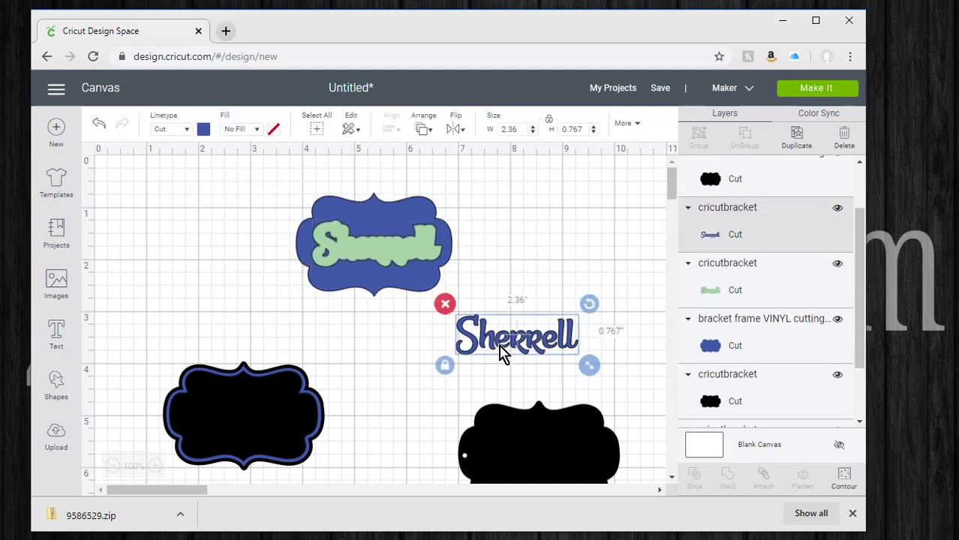
{"action": "left_click", "coordinate": [204, 130]}
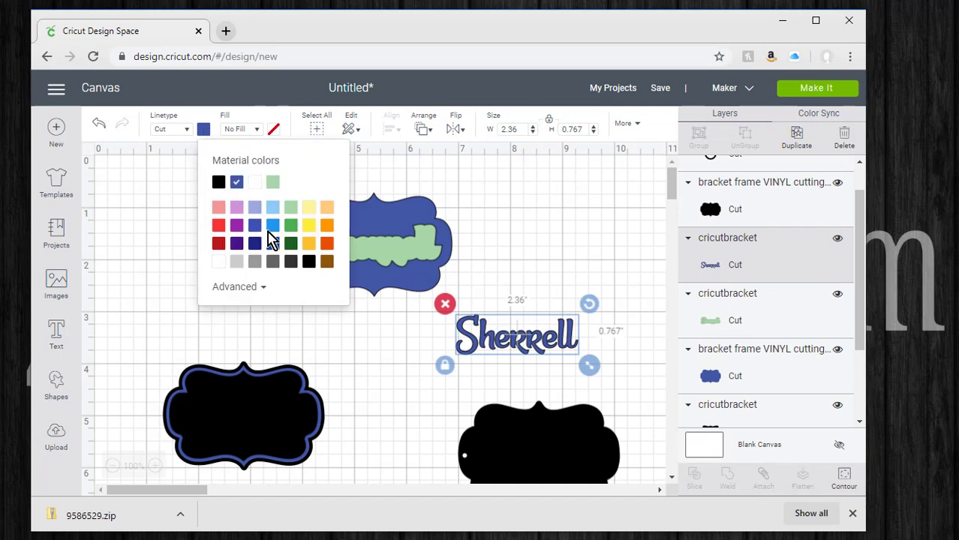
{"action": "left_click", "coordinate": [309, 225]}
{"action": "left_click", "coordinate": [565, 269]}
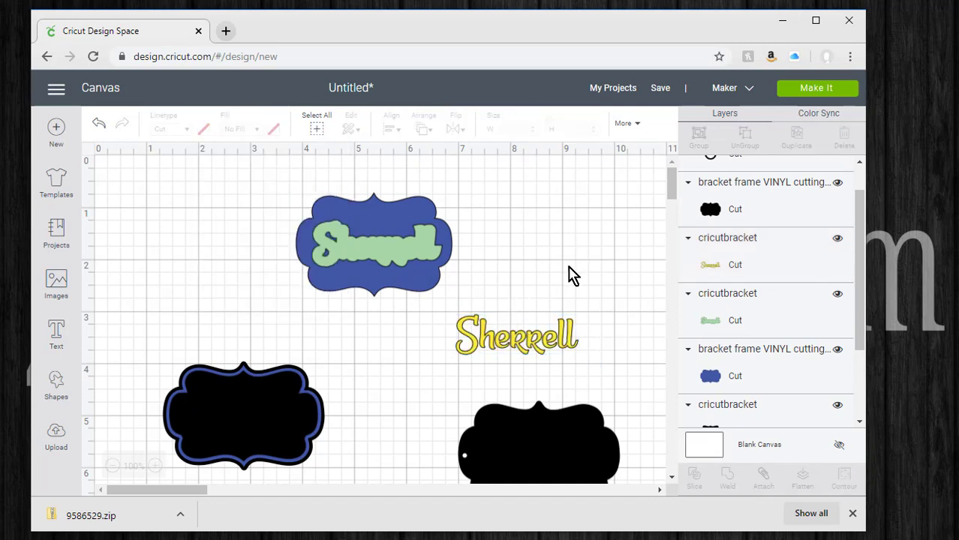
{"action": "left_click_drag", "start_coordinate": [501, 330], "coordinate": [397, 256]}
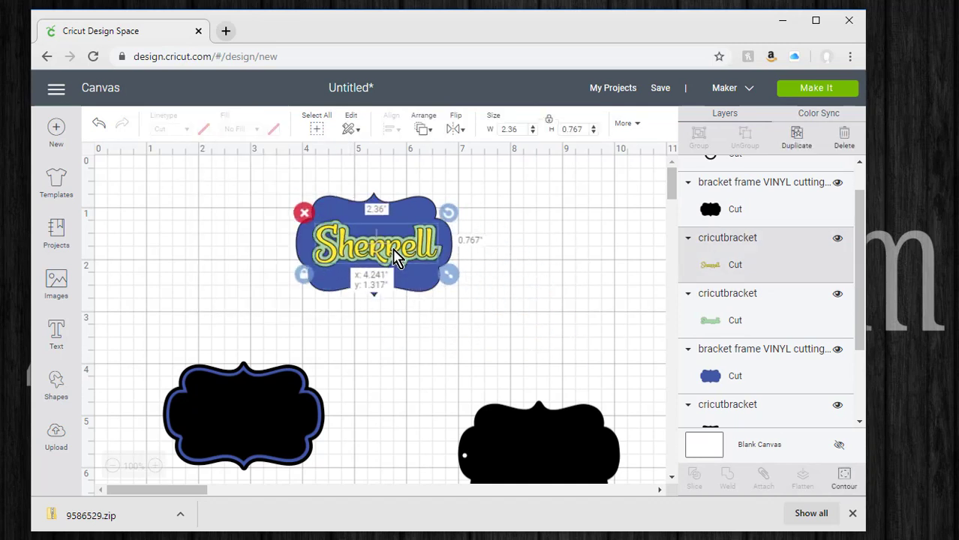
{"action": "left_click", "coordinate": [545, 257]}
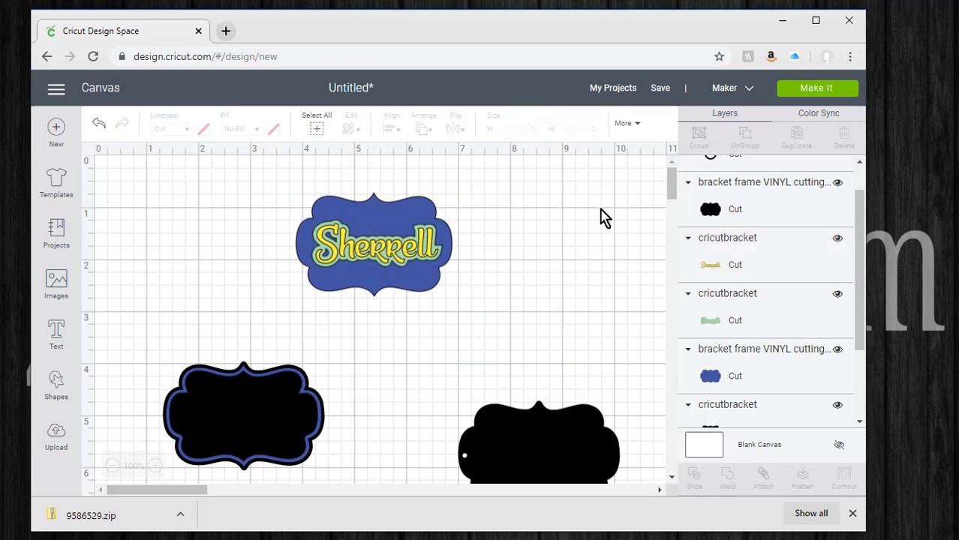
Step: Move the yellow text and green outline off the bracket, stacking the text above its outline
{"action": "left_click_drag", "start_coordinate": [394, 264], "coordinate": [550, 227]}
{"action": "left_click", "coordinate": [385, 261]}
{"action": "left_click_drag", "start_coordinate": [385, 261], "coordinate": [531, 282]}
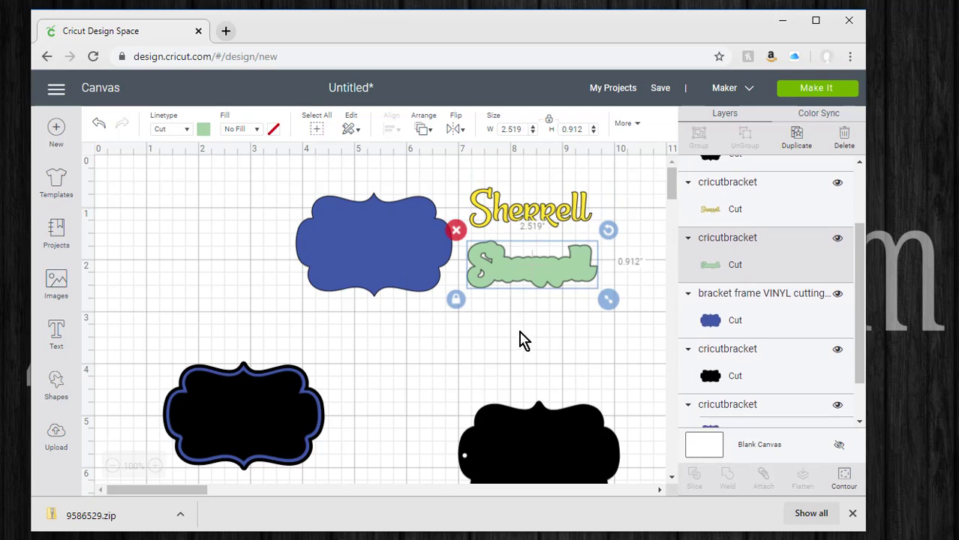
{"action": "left_click", "coordinate": [491, 347]}
{"action": "scroll", "coordinate": [451, 349], "scroll_direction": "down", "scroll_amount": 3}
{"action": "scroll", "coordinate": [443, 338], "scroll_direction": "up", "scroll_amount": 3}
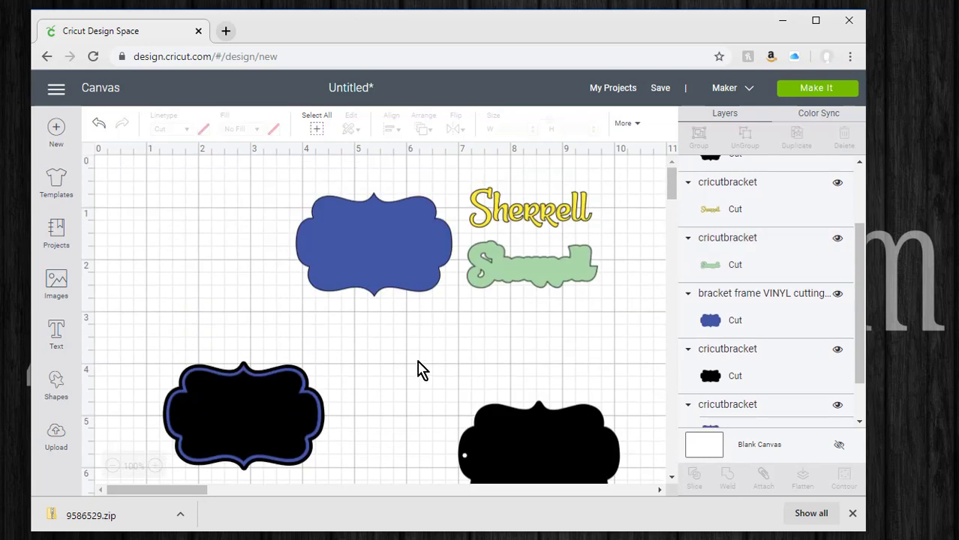